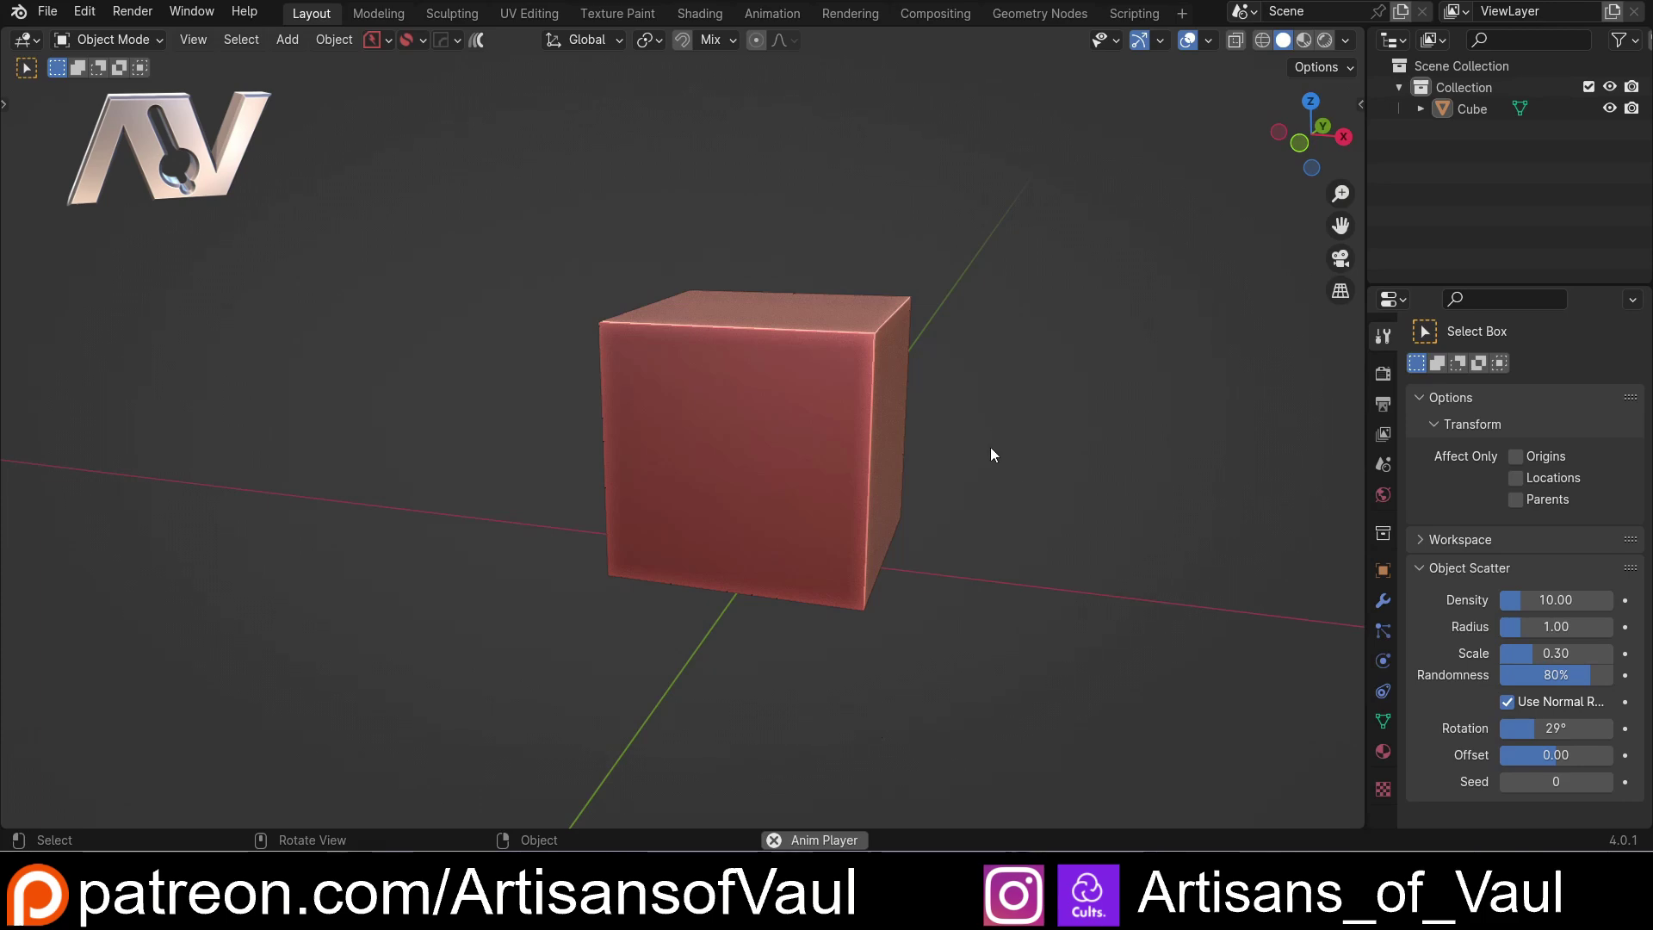
Orbit the viewport so the default cube's front faces the camera.
middle_click_drag(990, 447, 874, 465)
Select the cube and enter Edit Mode with face selection, recentring the view.
left_click(756, 465)
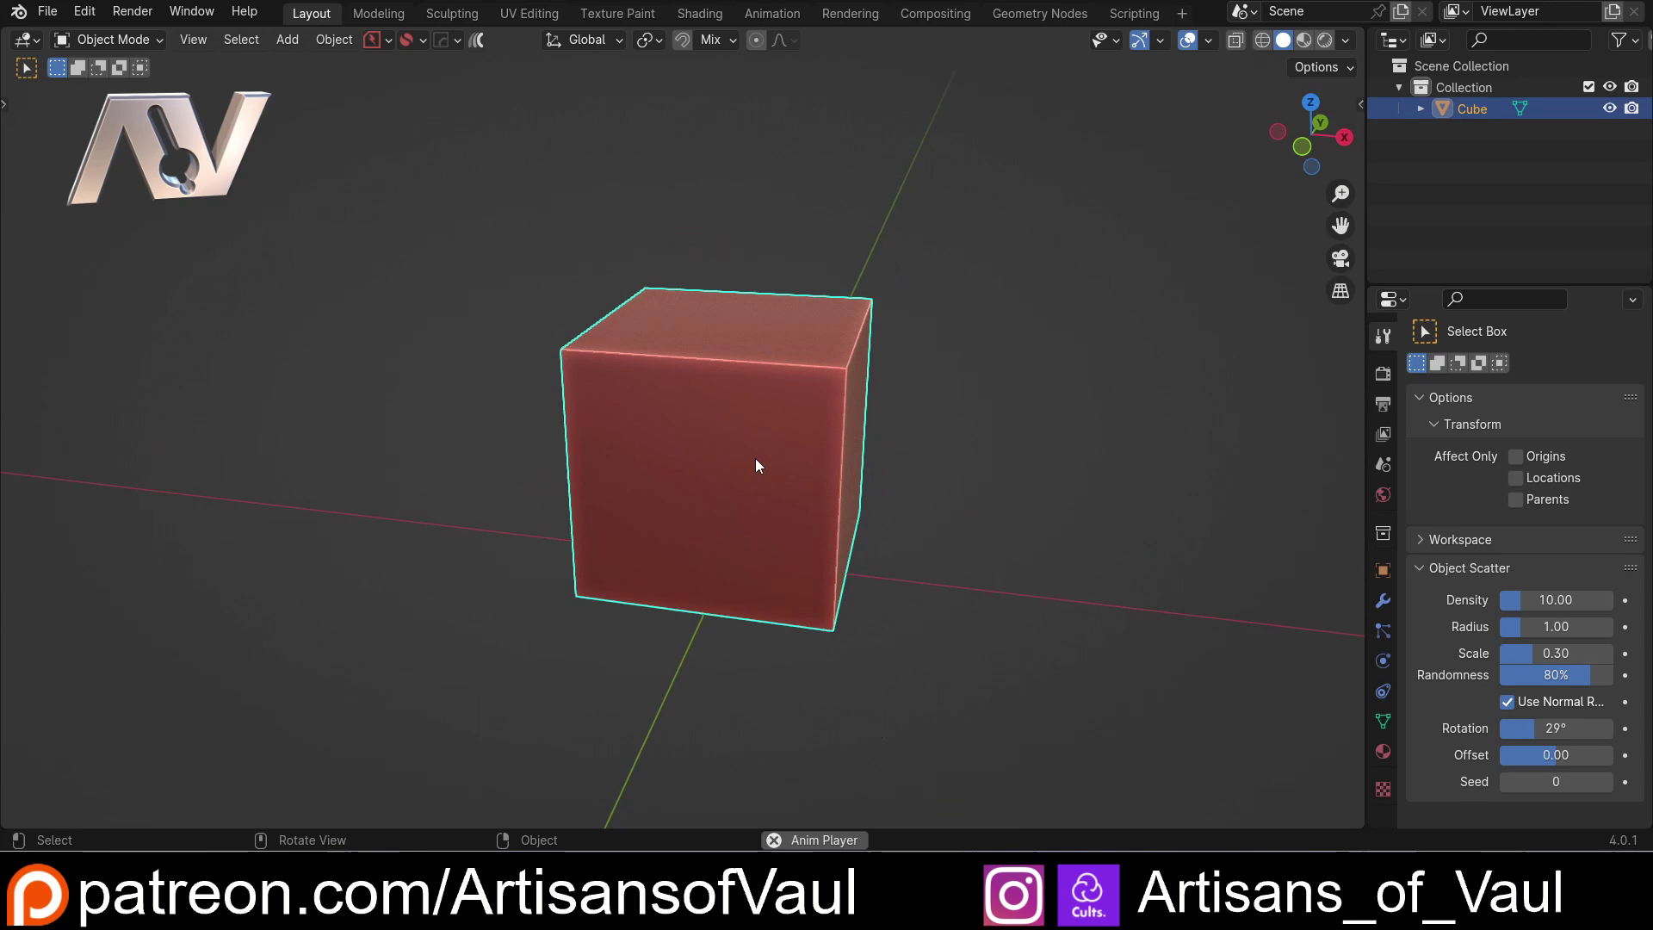
key("Tab")
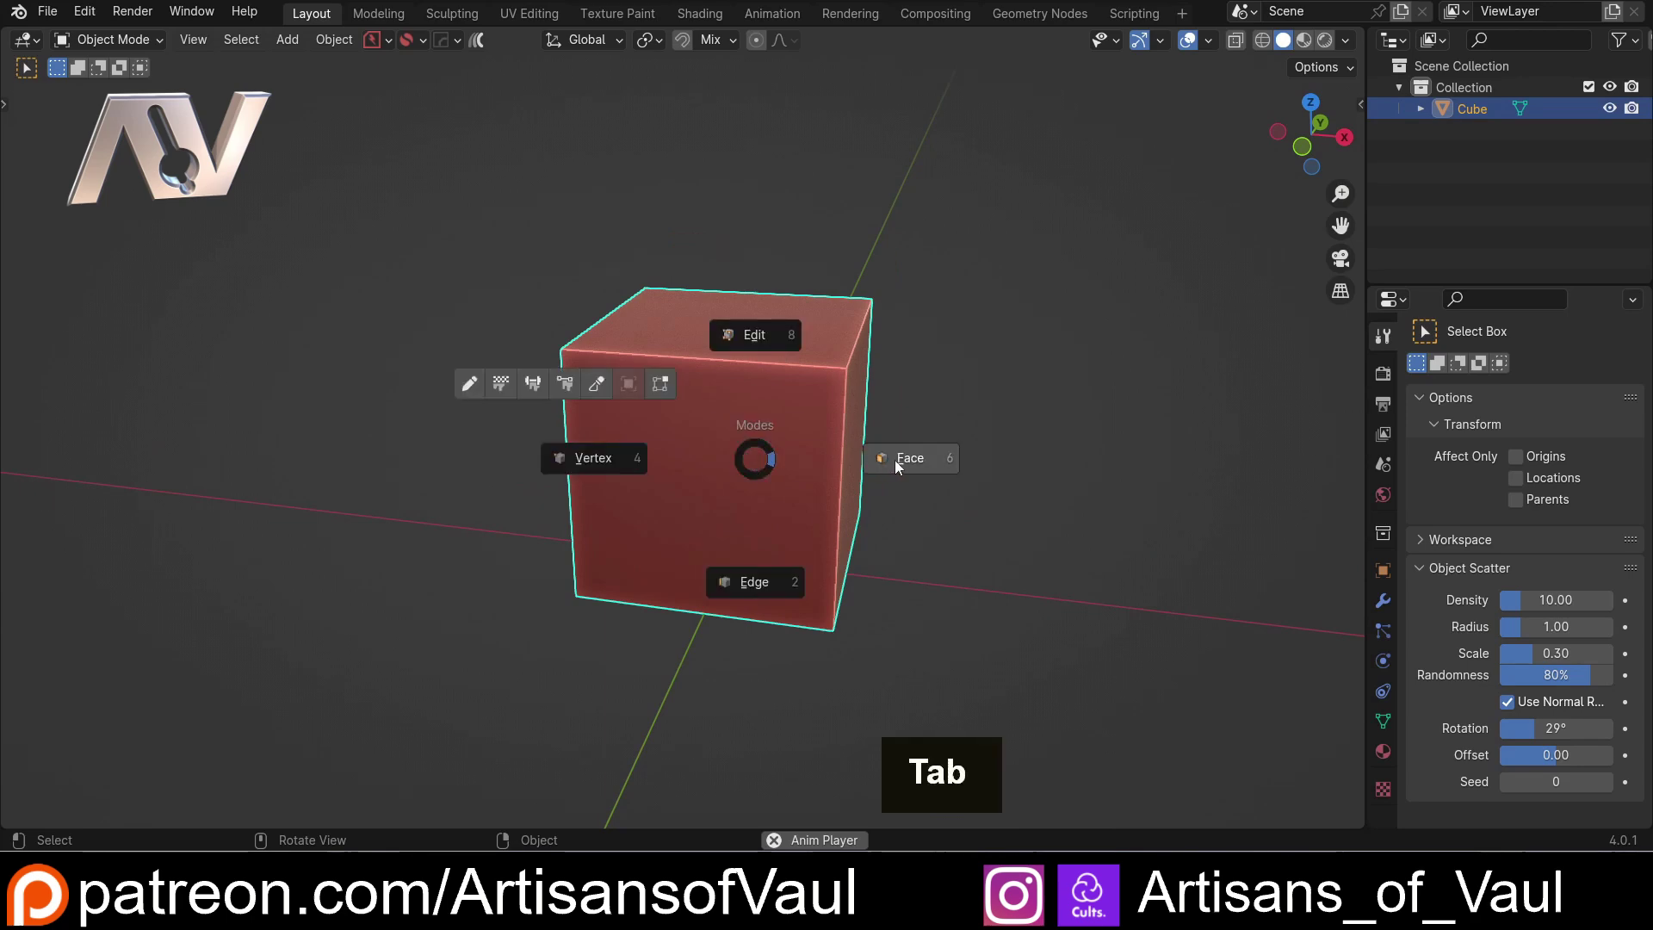
left_click(912, 465)
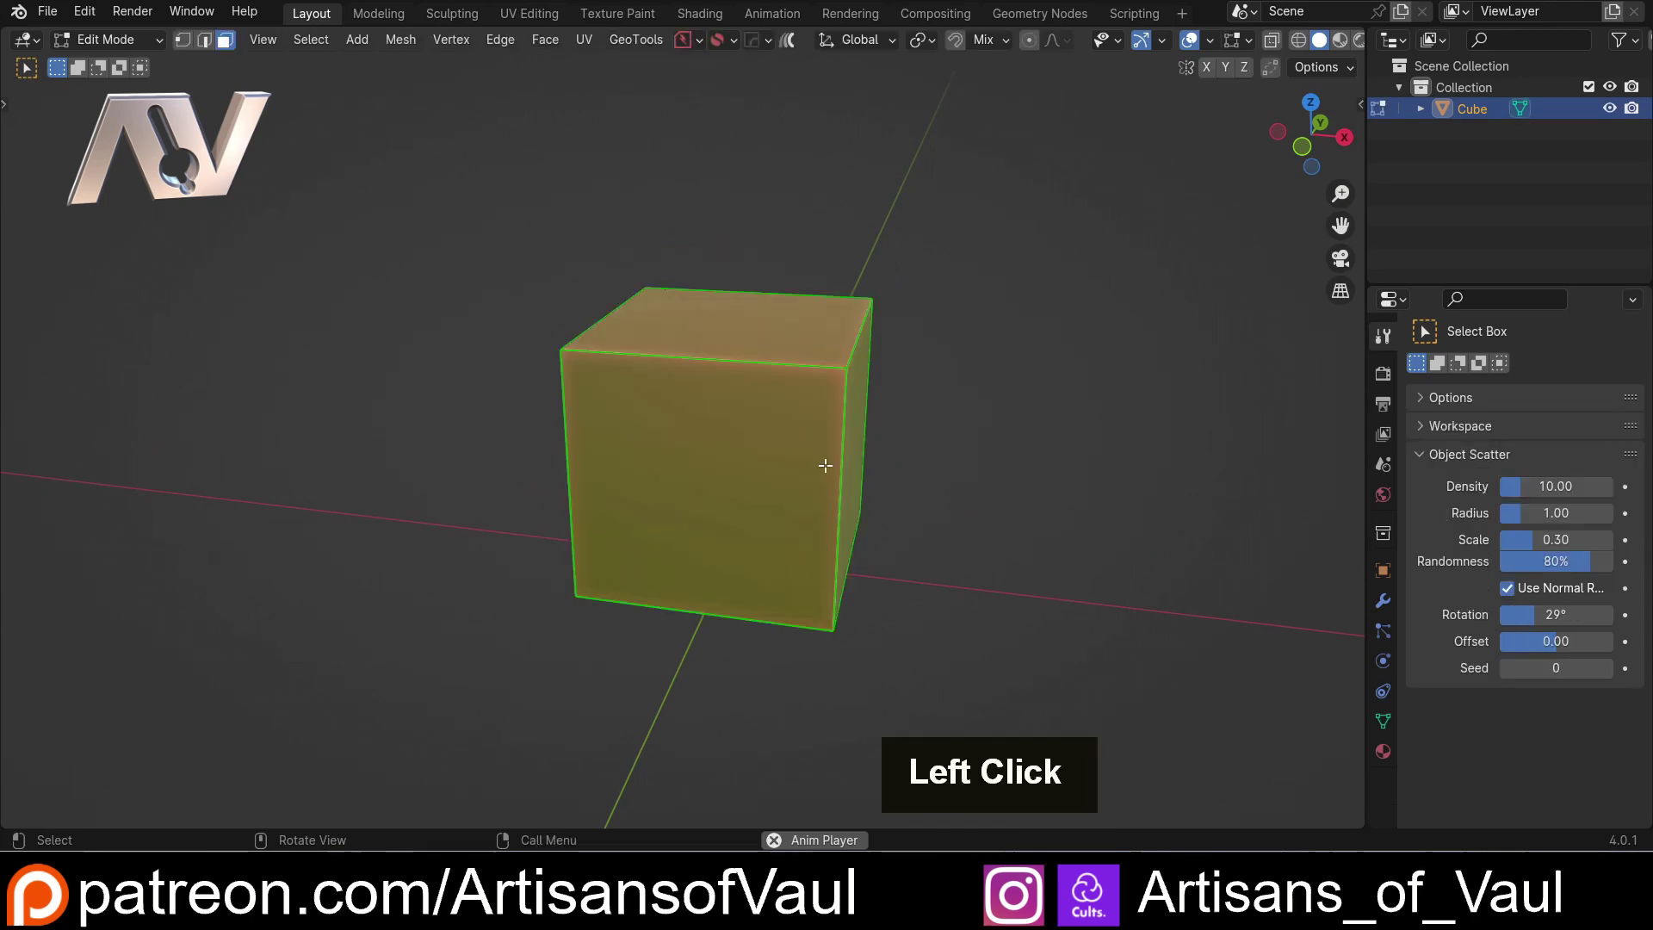
middle_click_drag(827, 465, 564, 401)
middle_click_drag(564, 401, 570, 362, "shift")
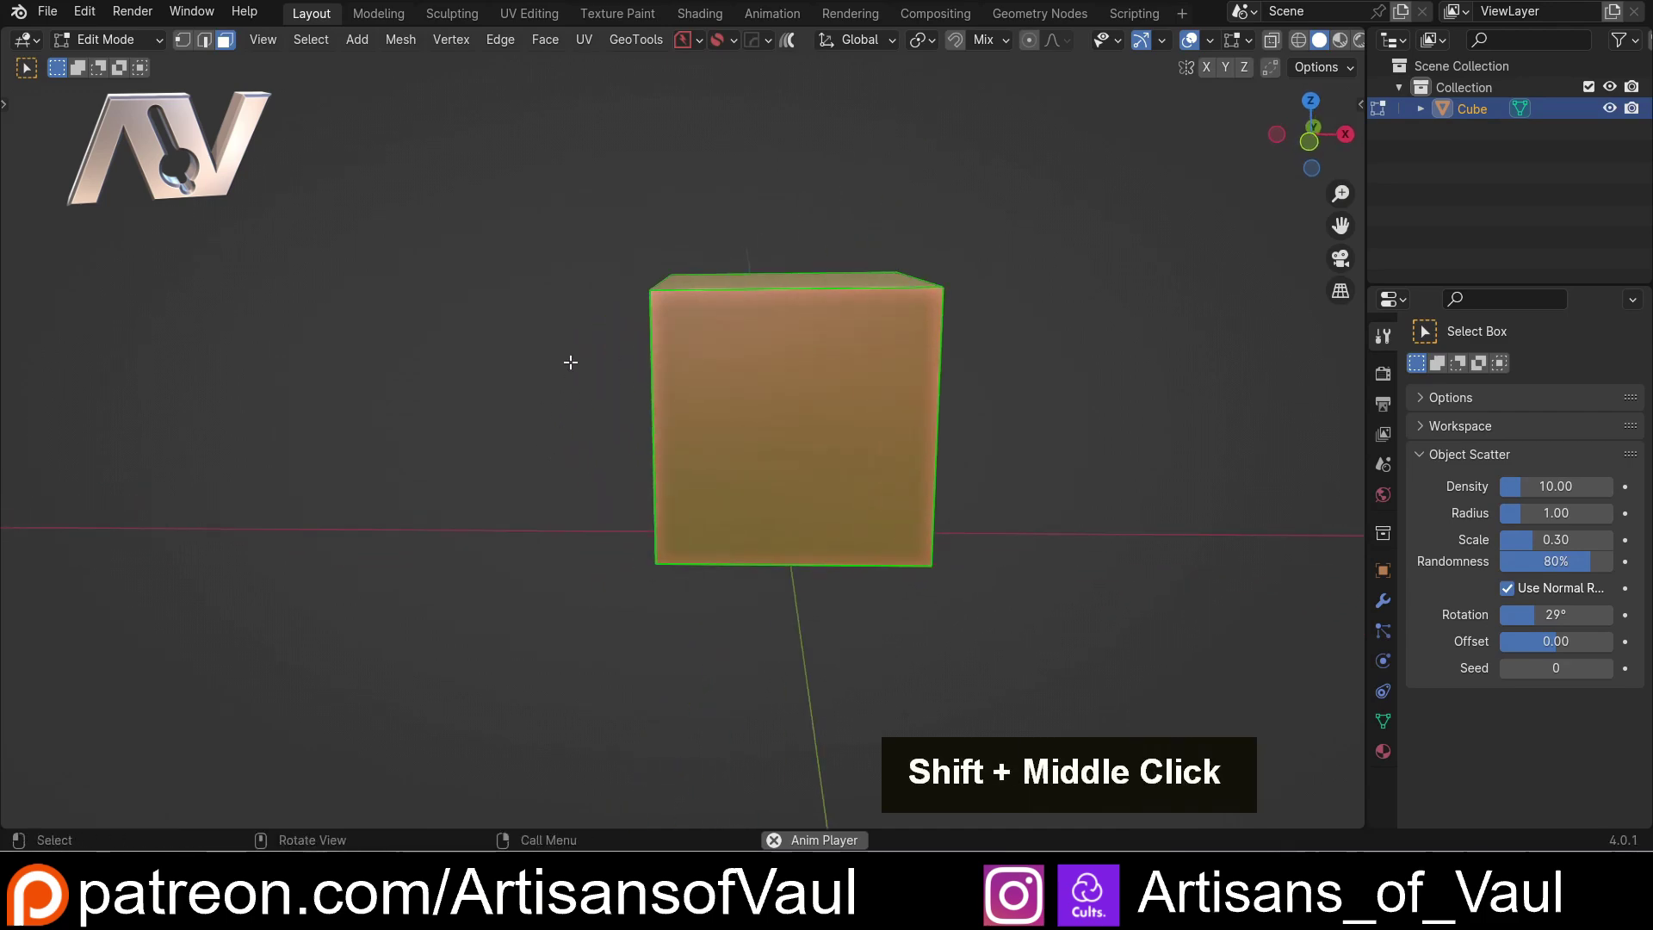
key("k")
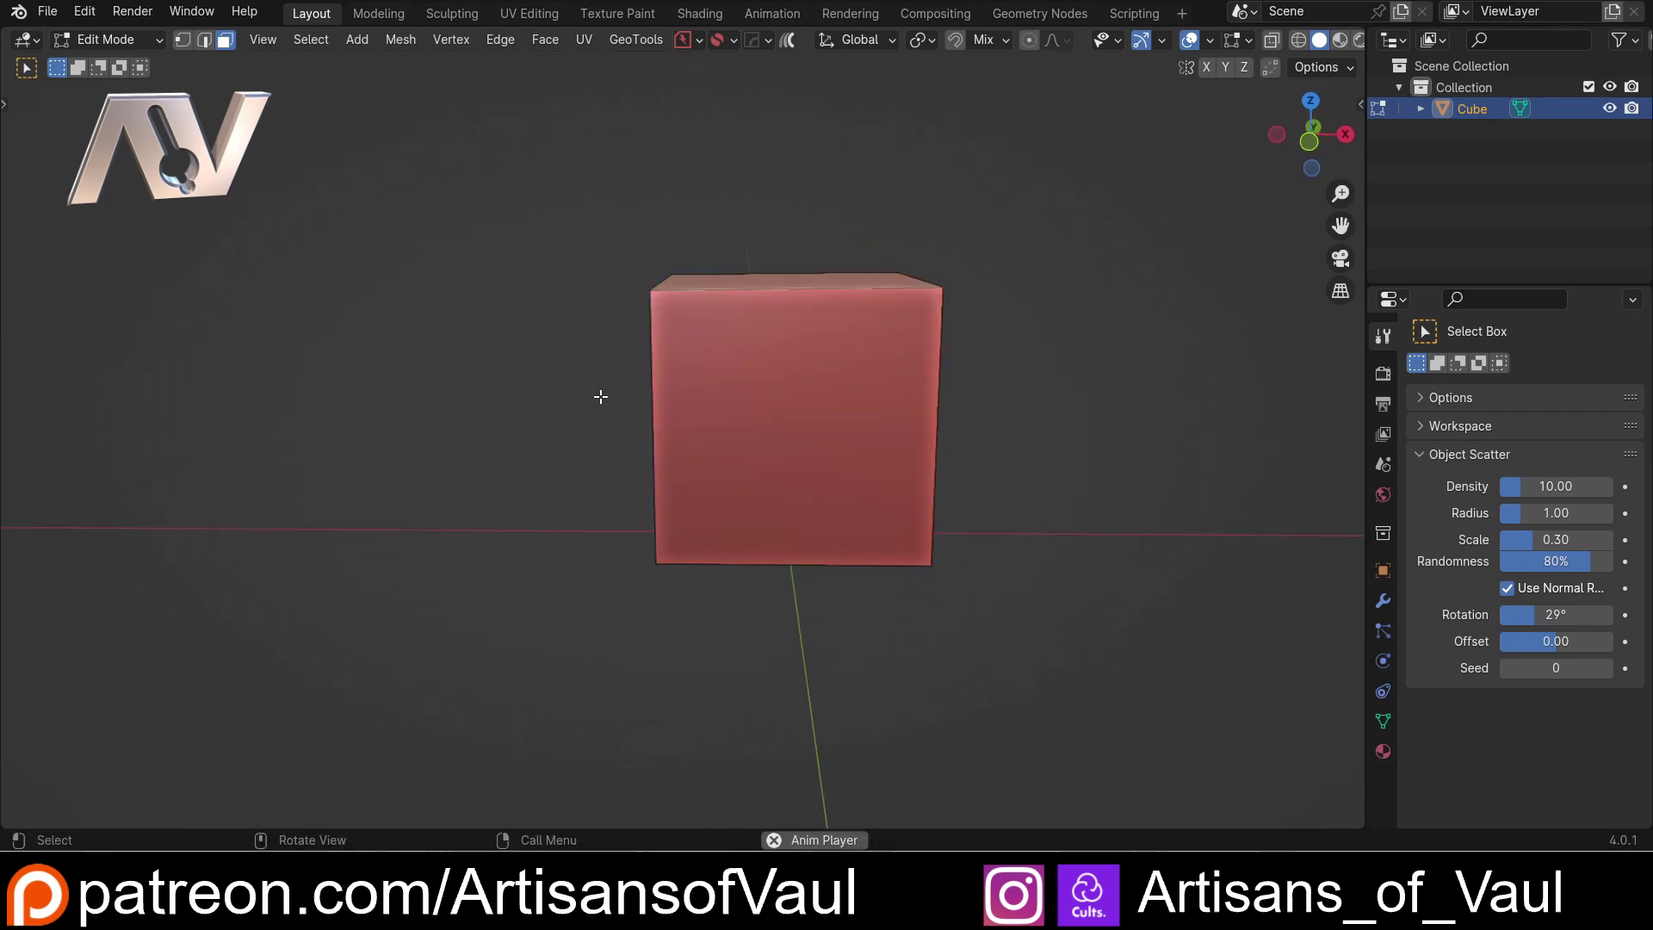
Switch to vertex selection and cancel a trial knife cut.
key("Tab")
left_click(448, 399)
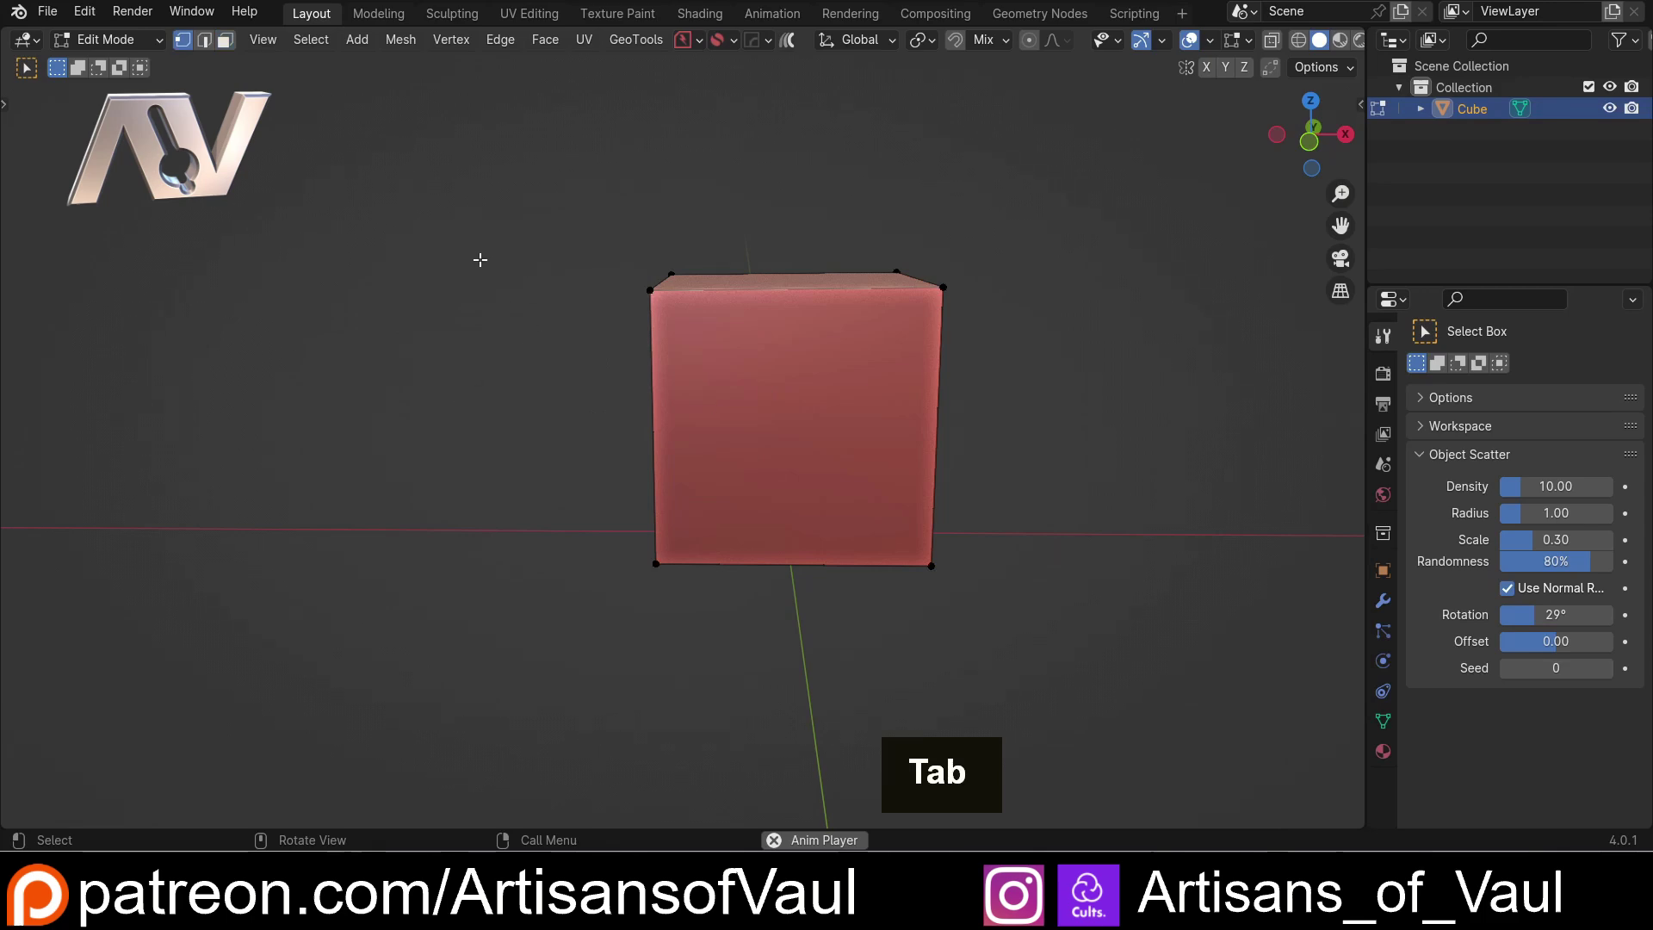
left_click(497, 224)
key("2")
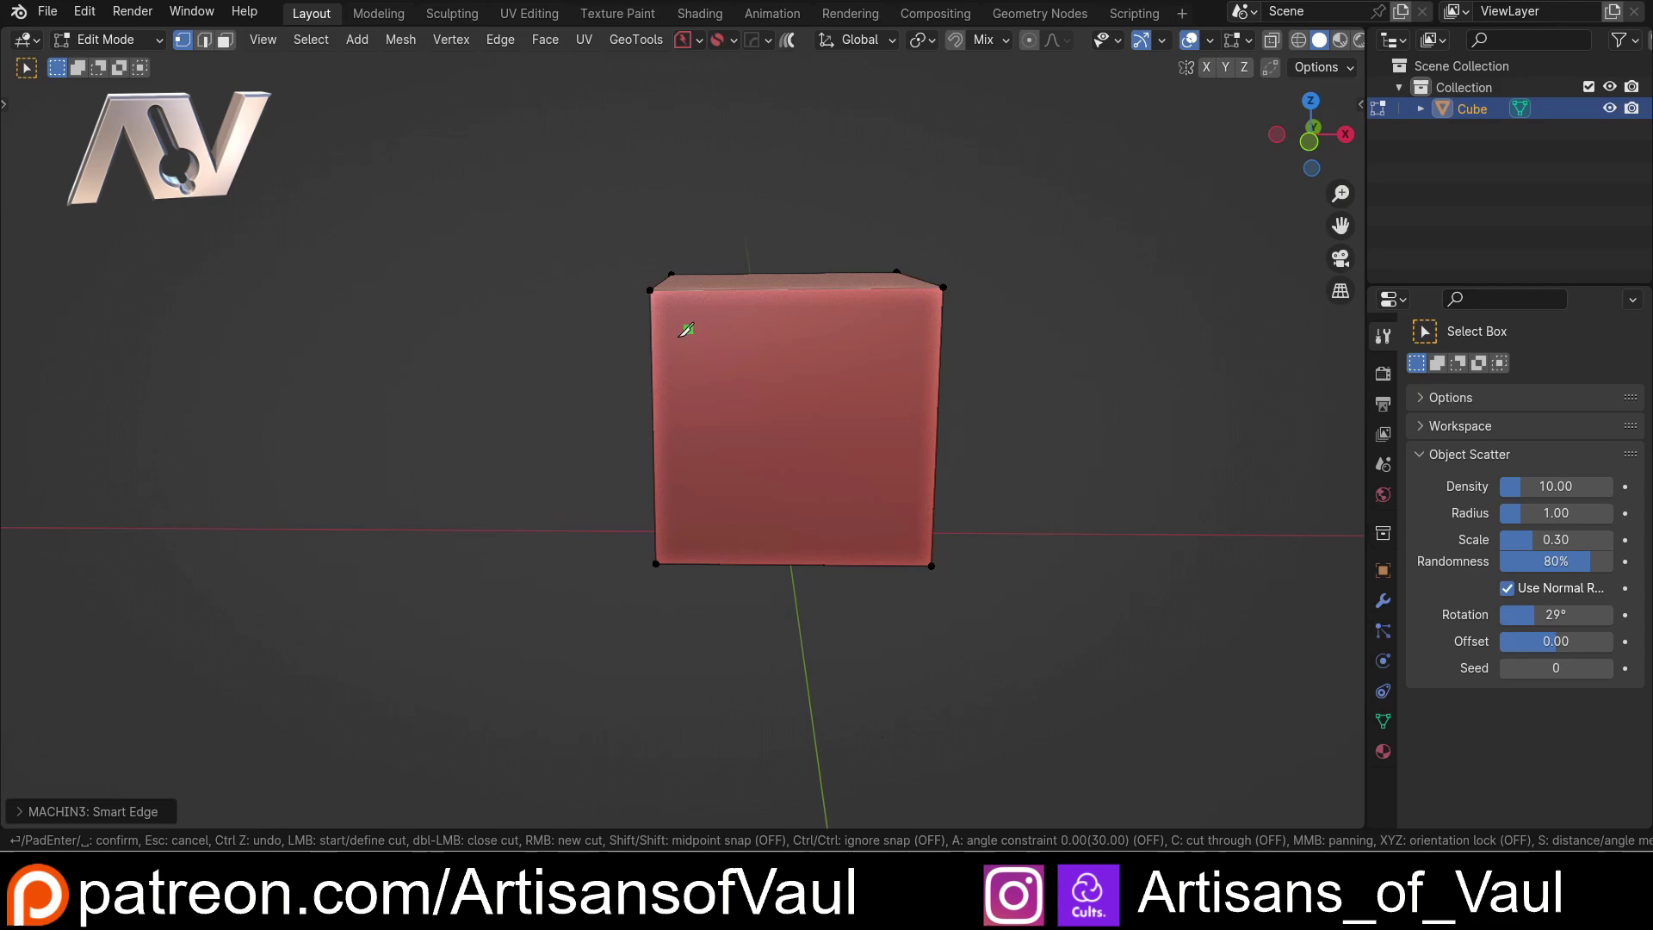
key("Escape")
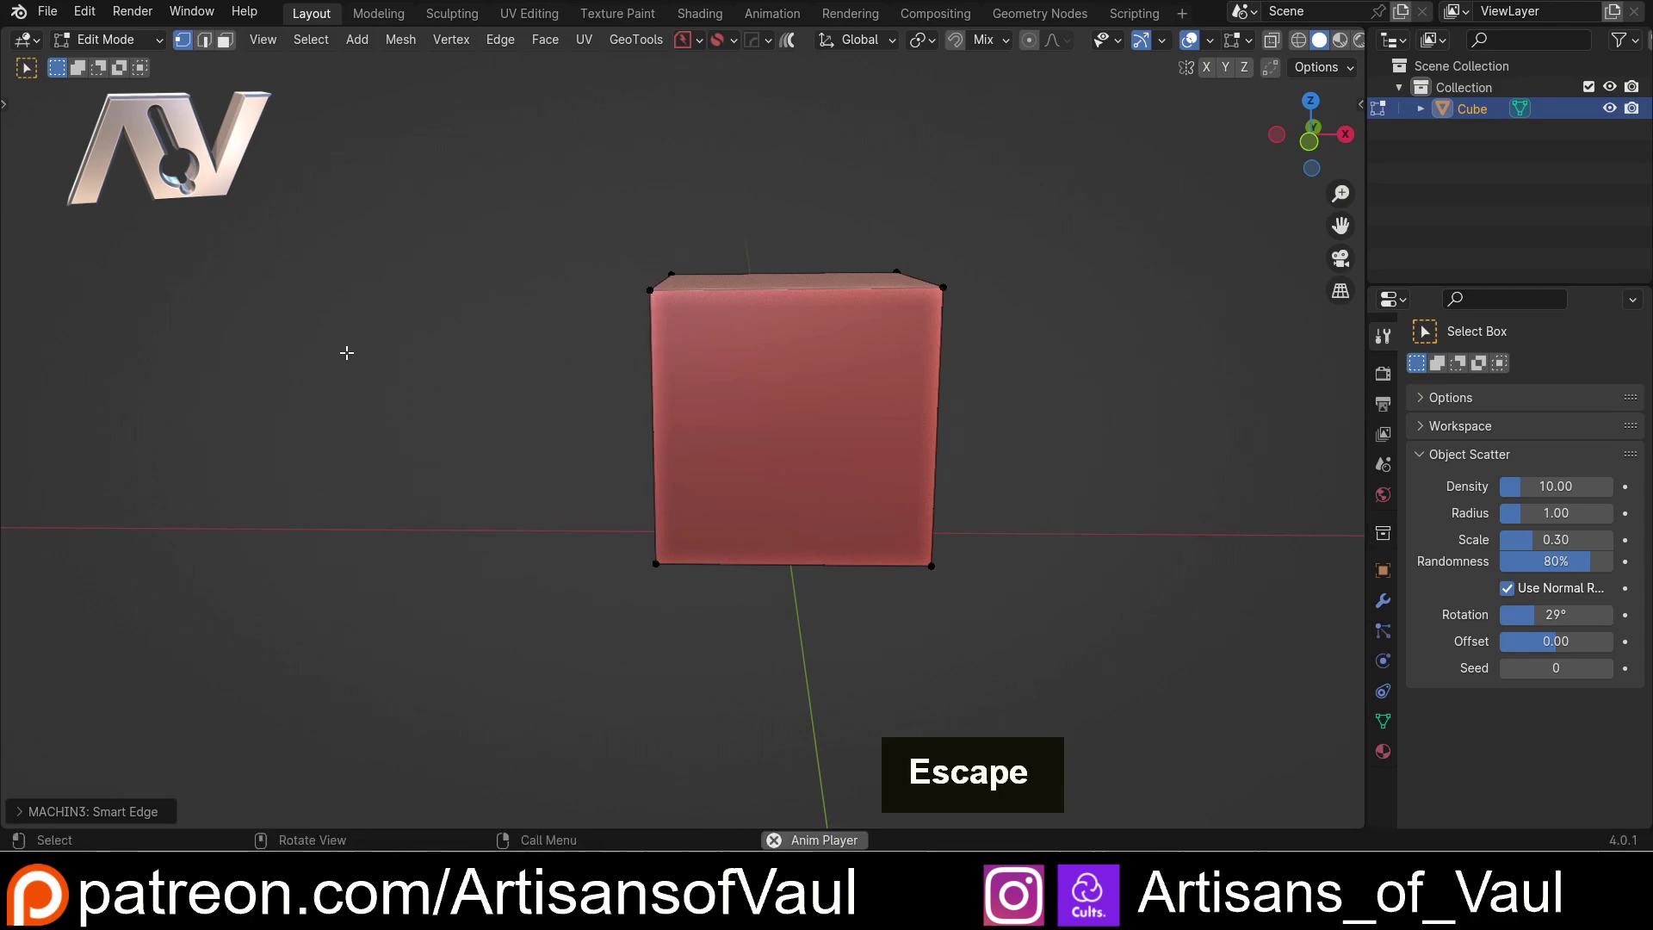
Show the tool shelf and activate the Knife tool.
key("t")
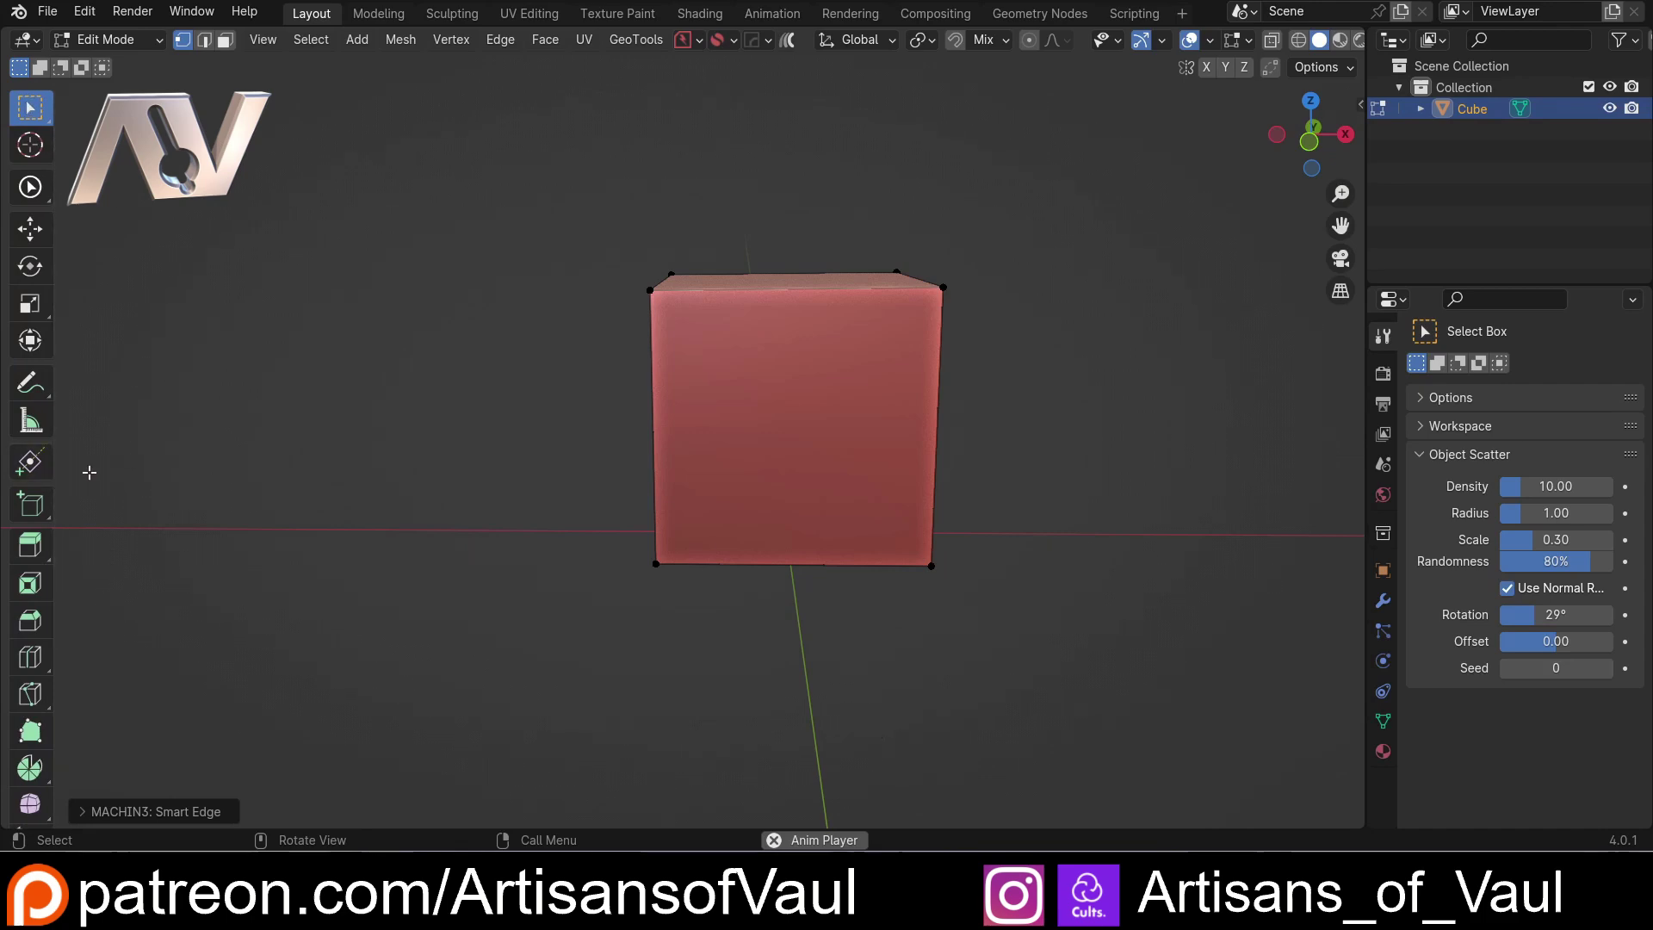
scroll(81, 425, "up", 2)
scroll(69, 482, "down", 2)
scroll(49, 535, "down", 4)
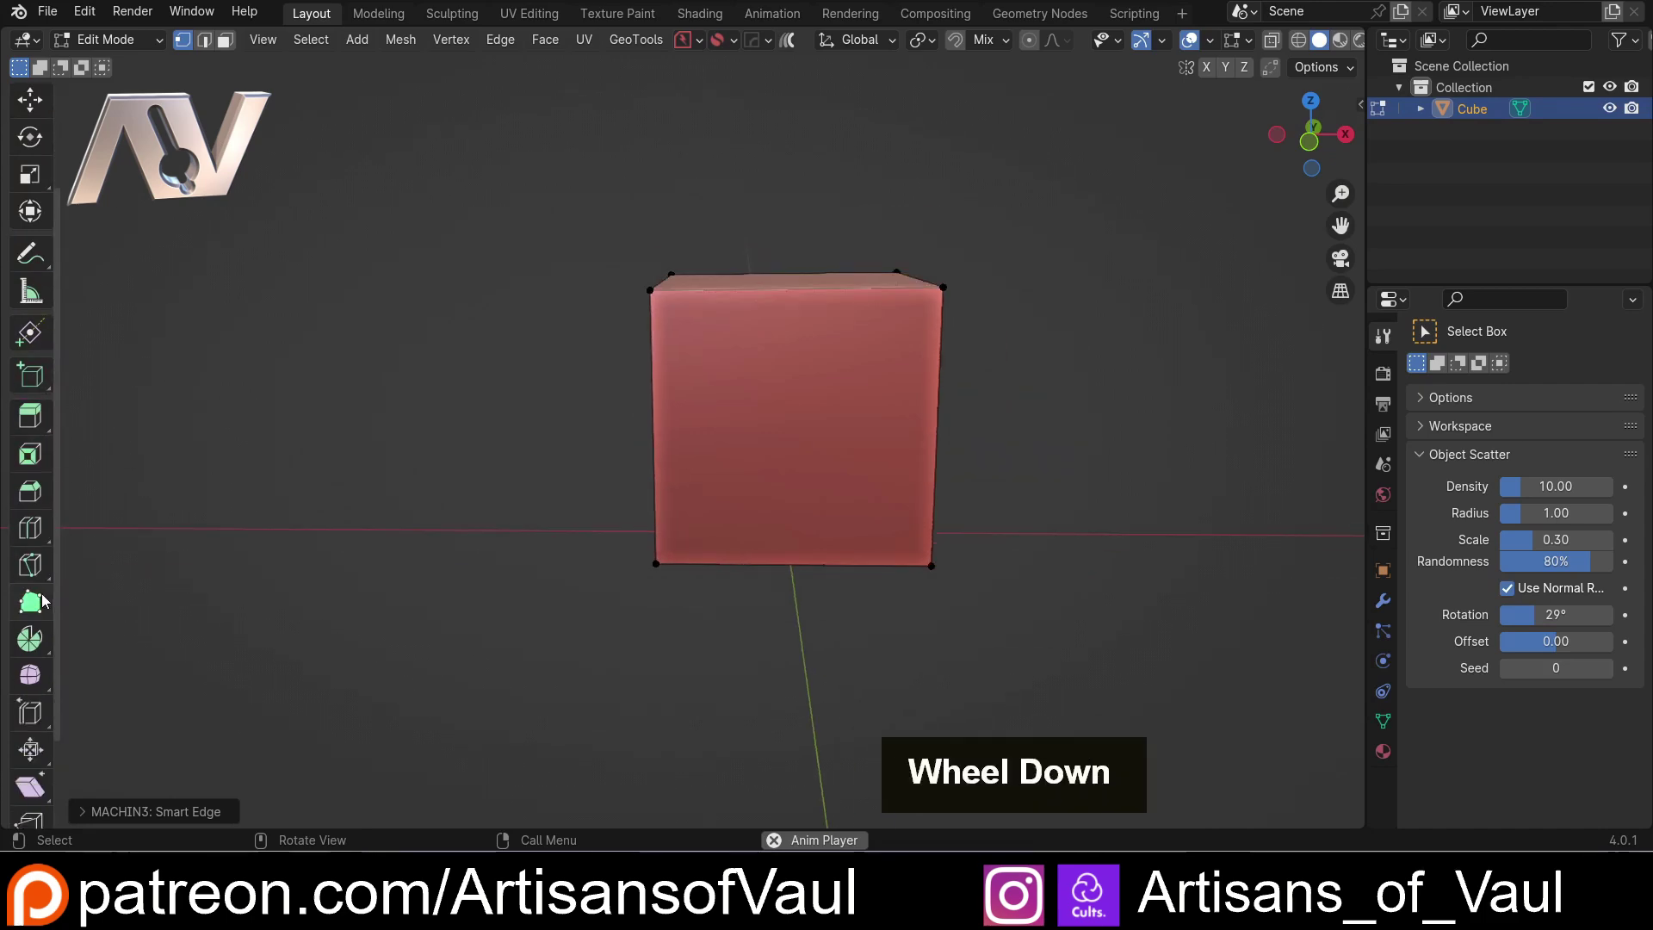
scroll(39, 539, "up", 1)
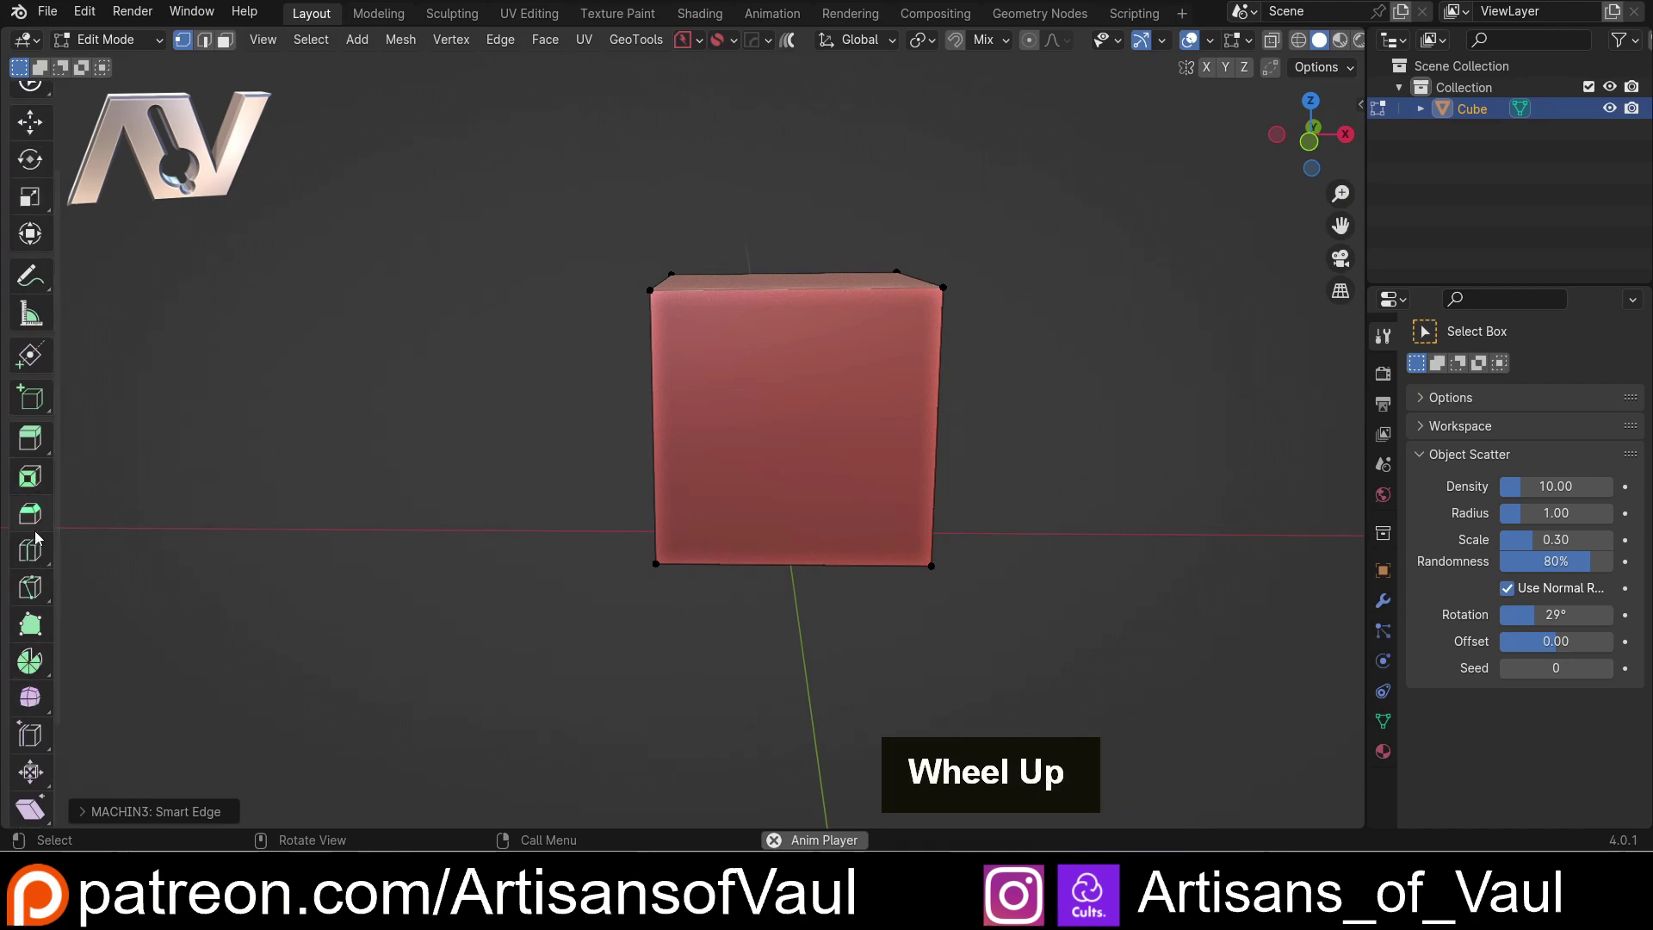
left_click(35, 592)
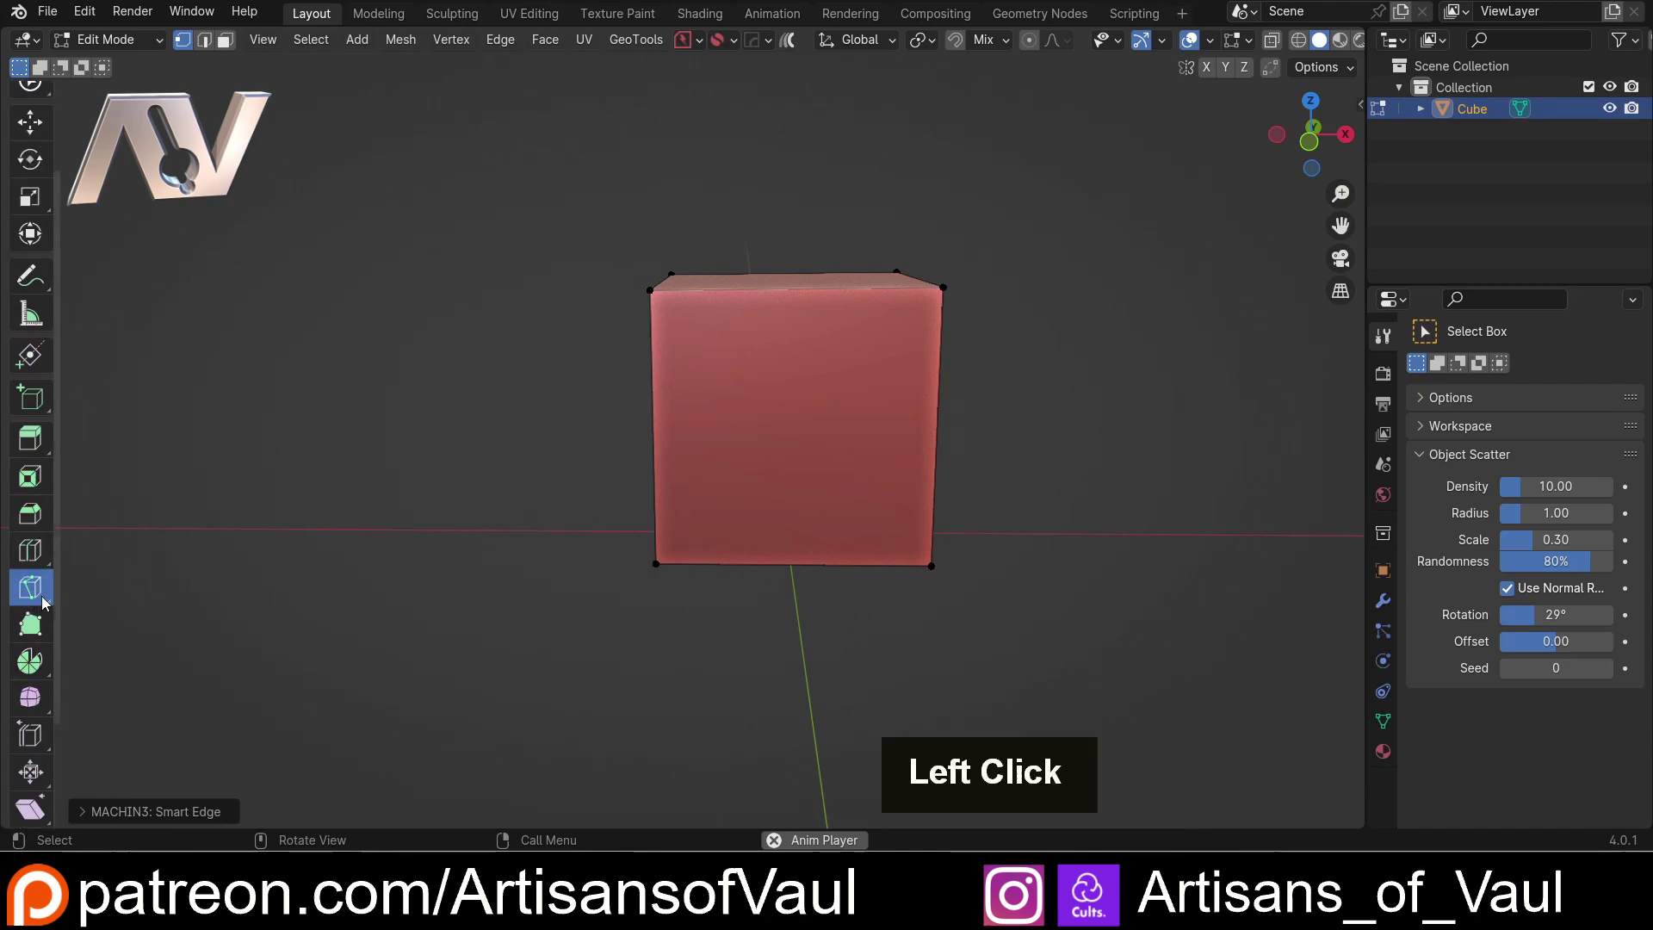
mouse_move(482, 370)
middle_mouse_down("shift")
mouse_move(523, 357)
mouse_move(480, 342)
middle_mouse_up("shift")
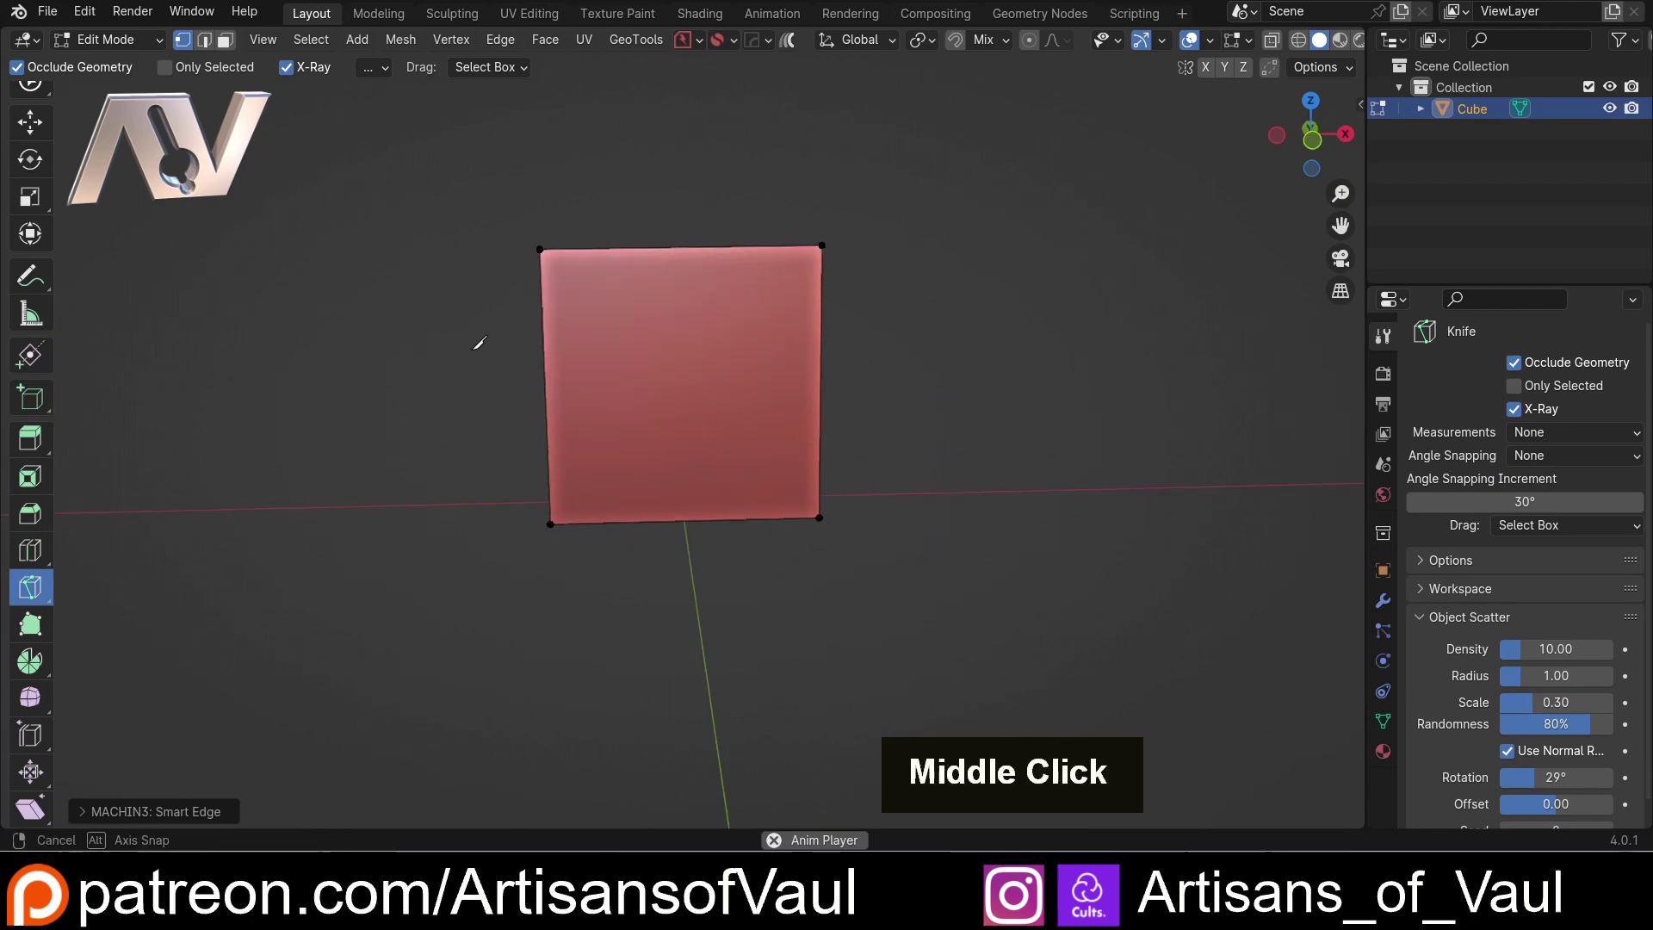
scroll(551, 275, "up", 2)
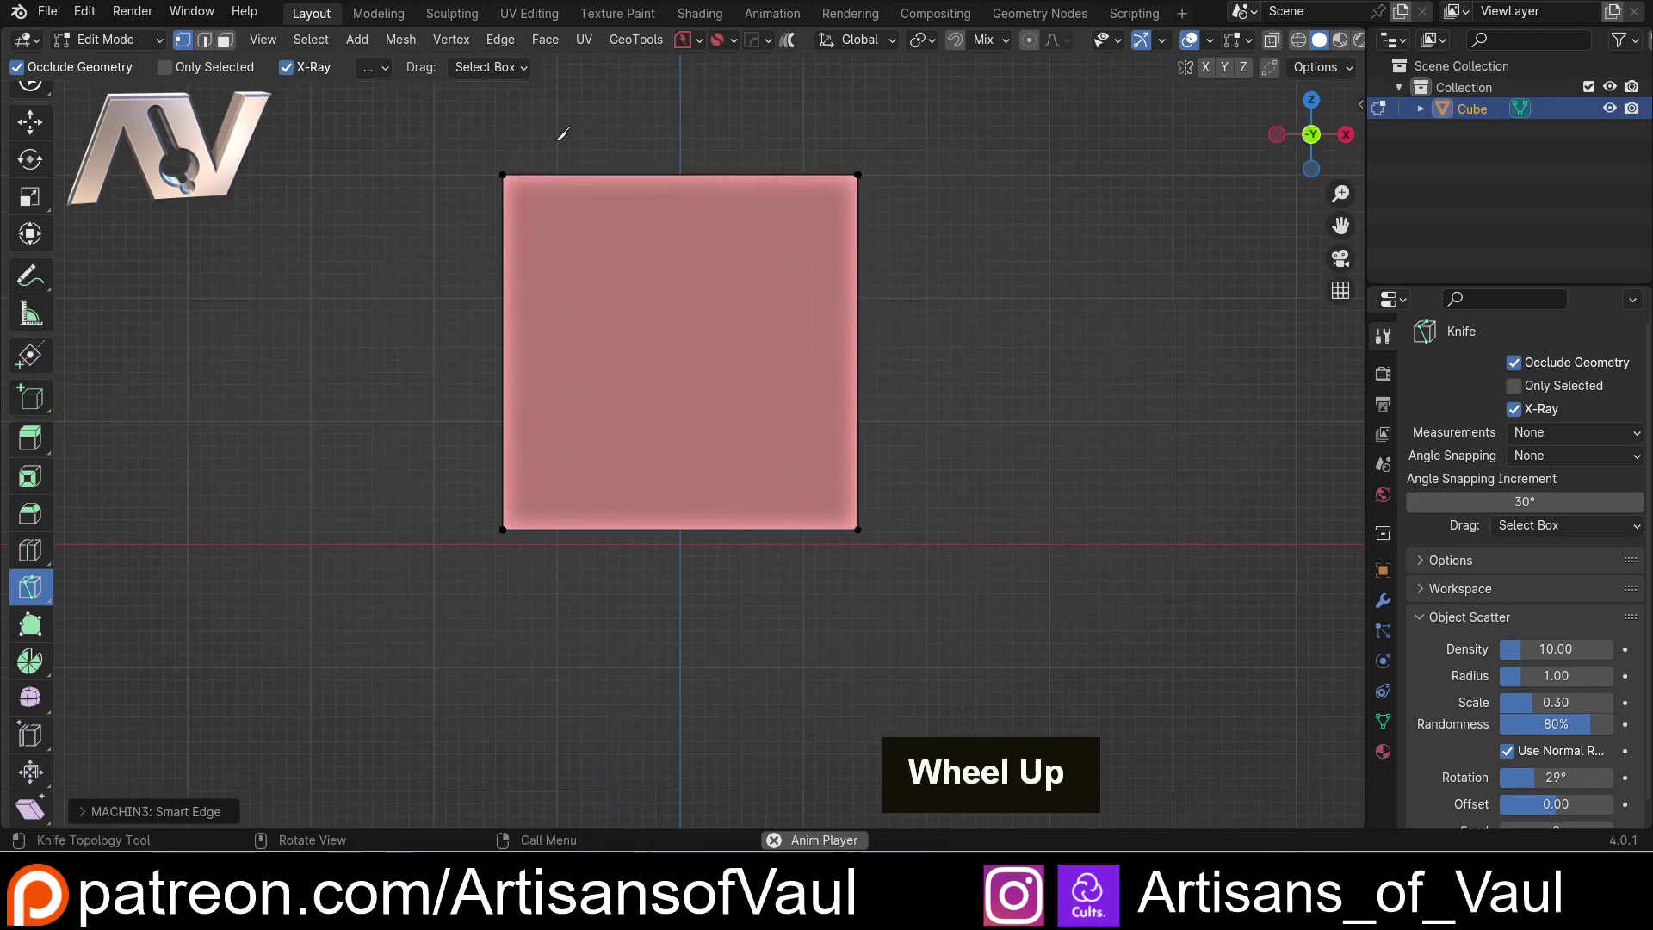
left_click(579, 106)
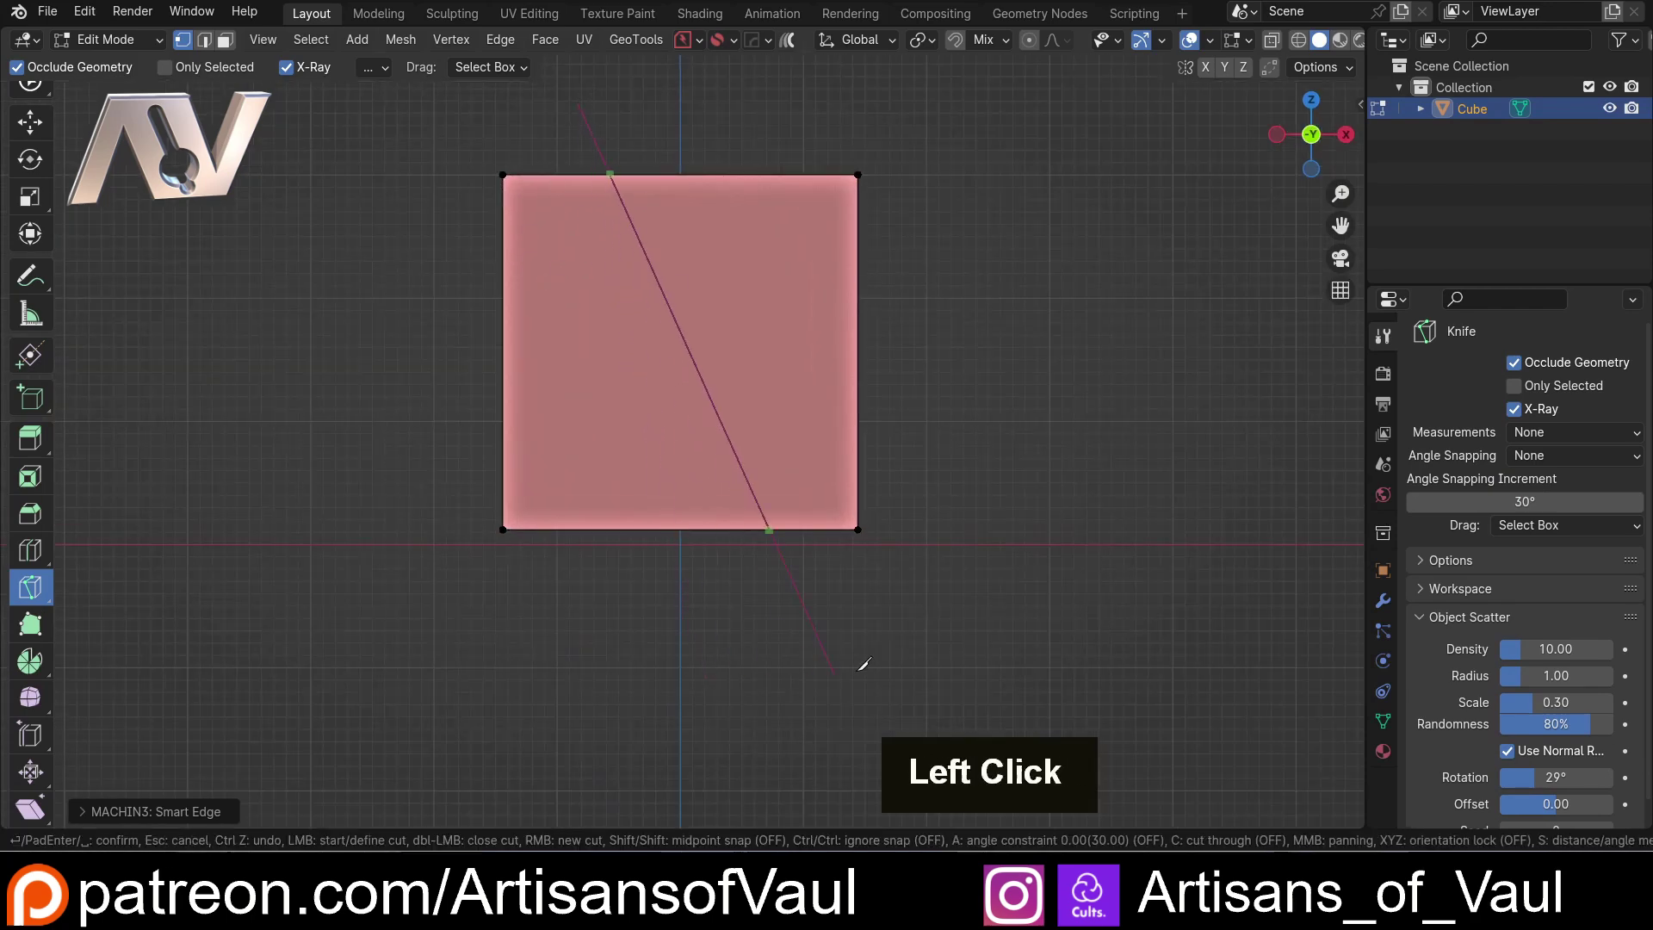
left_click(719, 660)
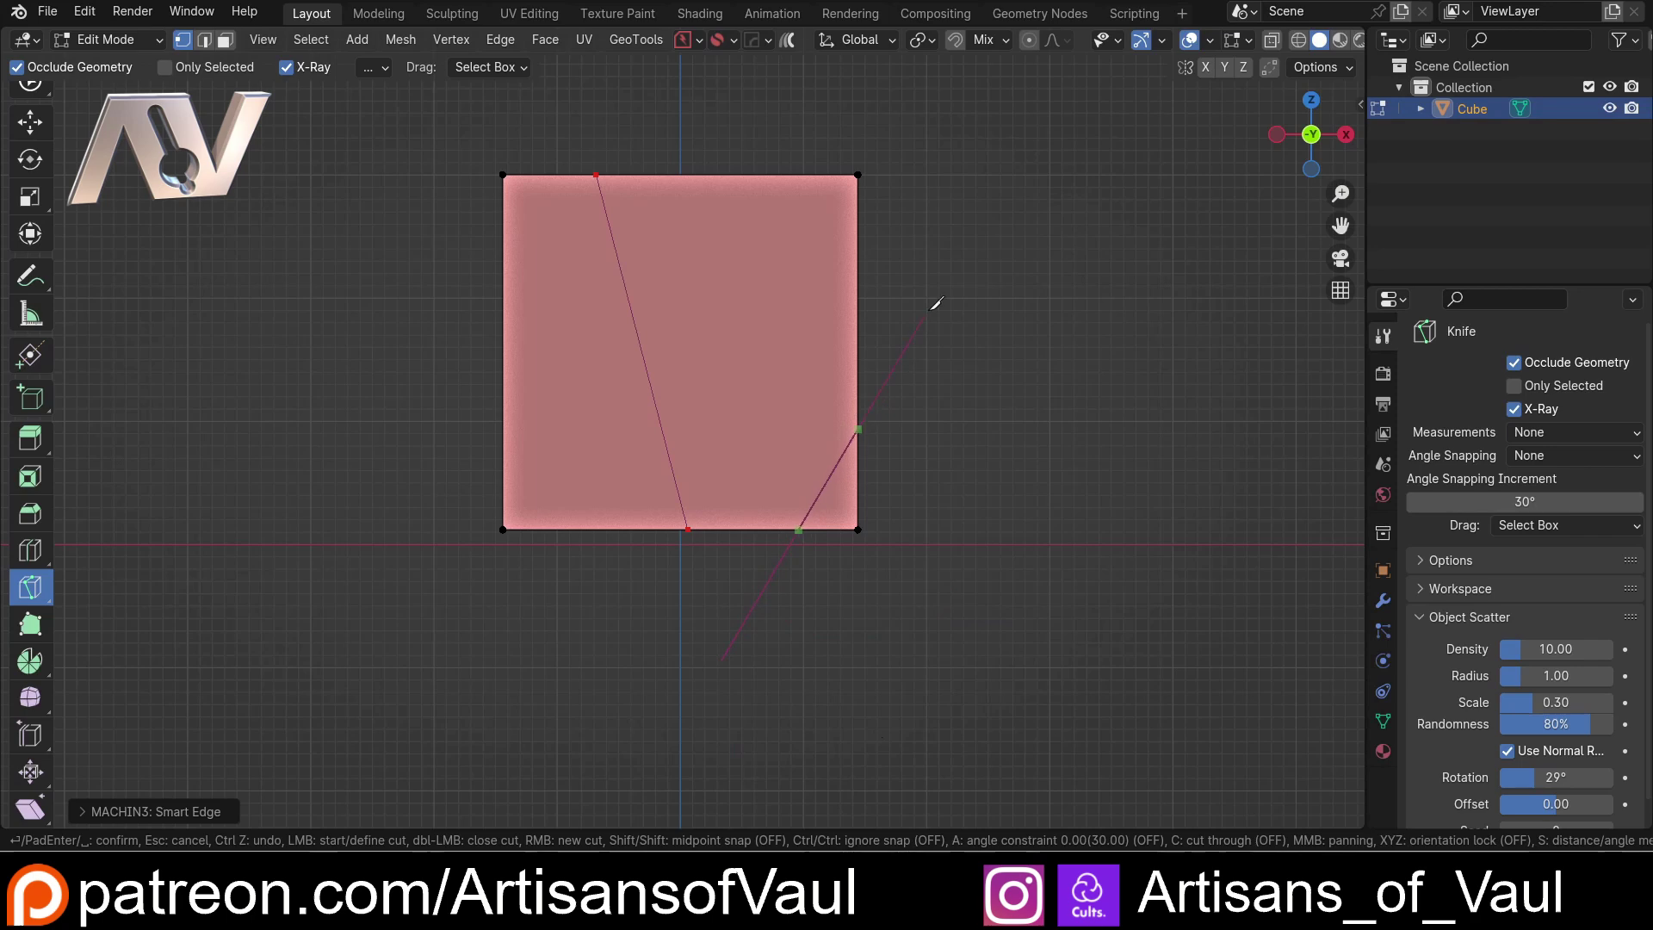
left_click(944, 288)
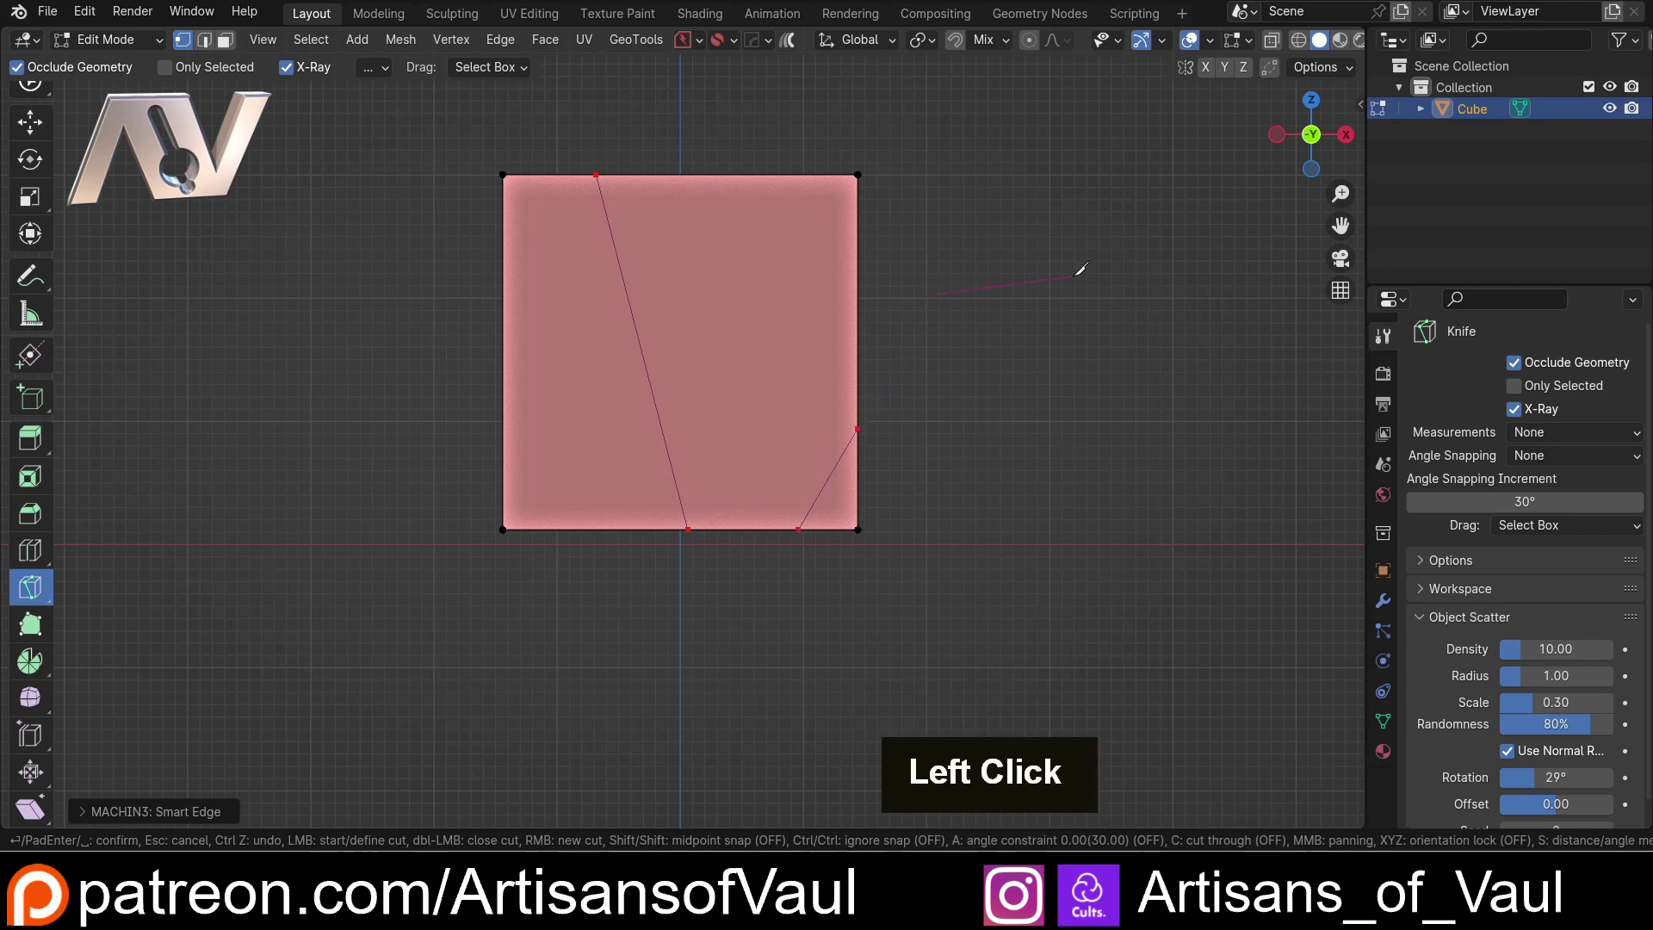
key("Return")
middle_click_drag(1077, 269, 767, 247)
key("ctrl+z")
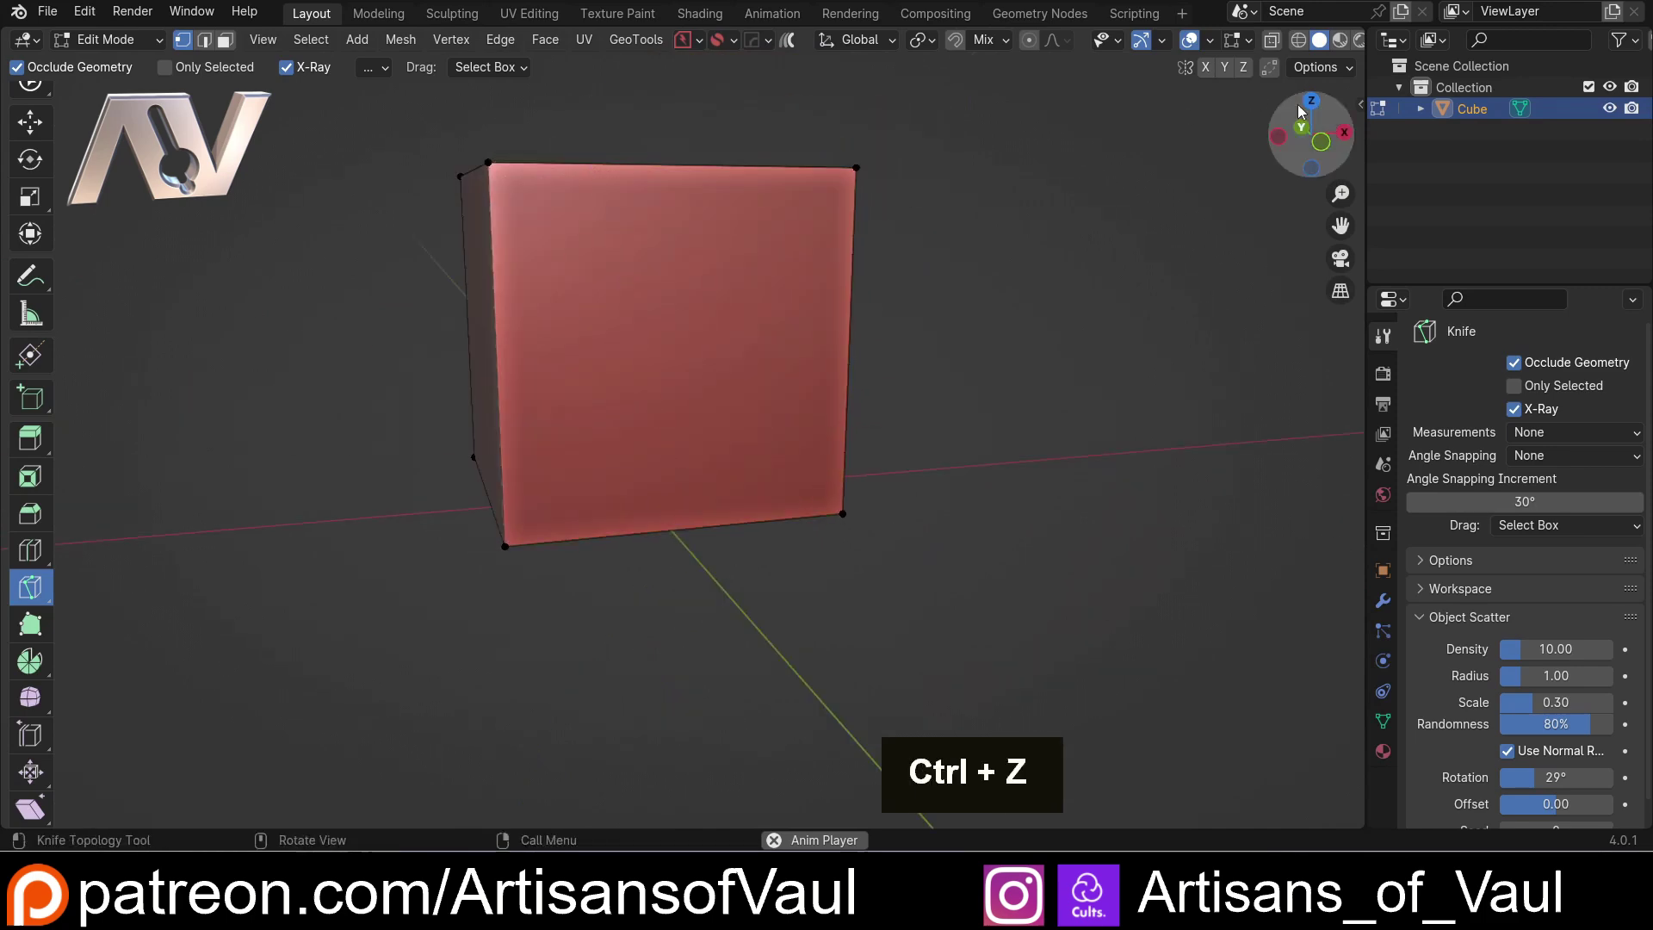
left_click(1323, 143)
key("ctrl")
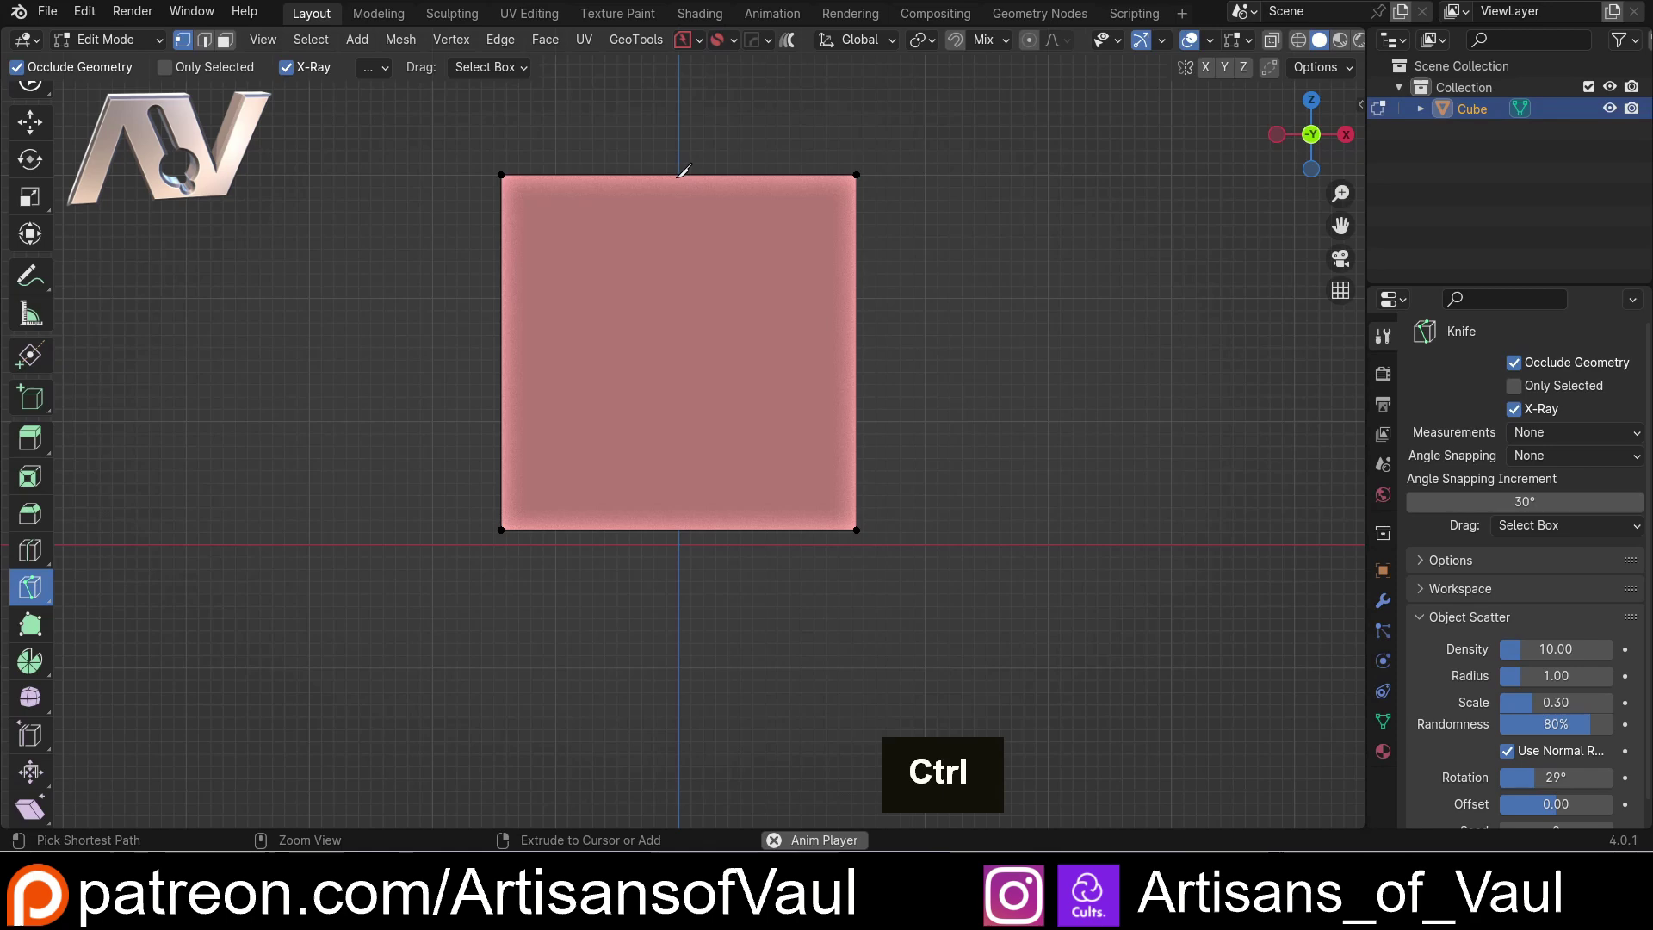
left_click(683, 171, "ctrl")
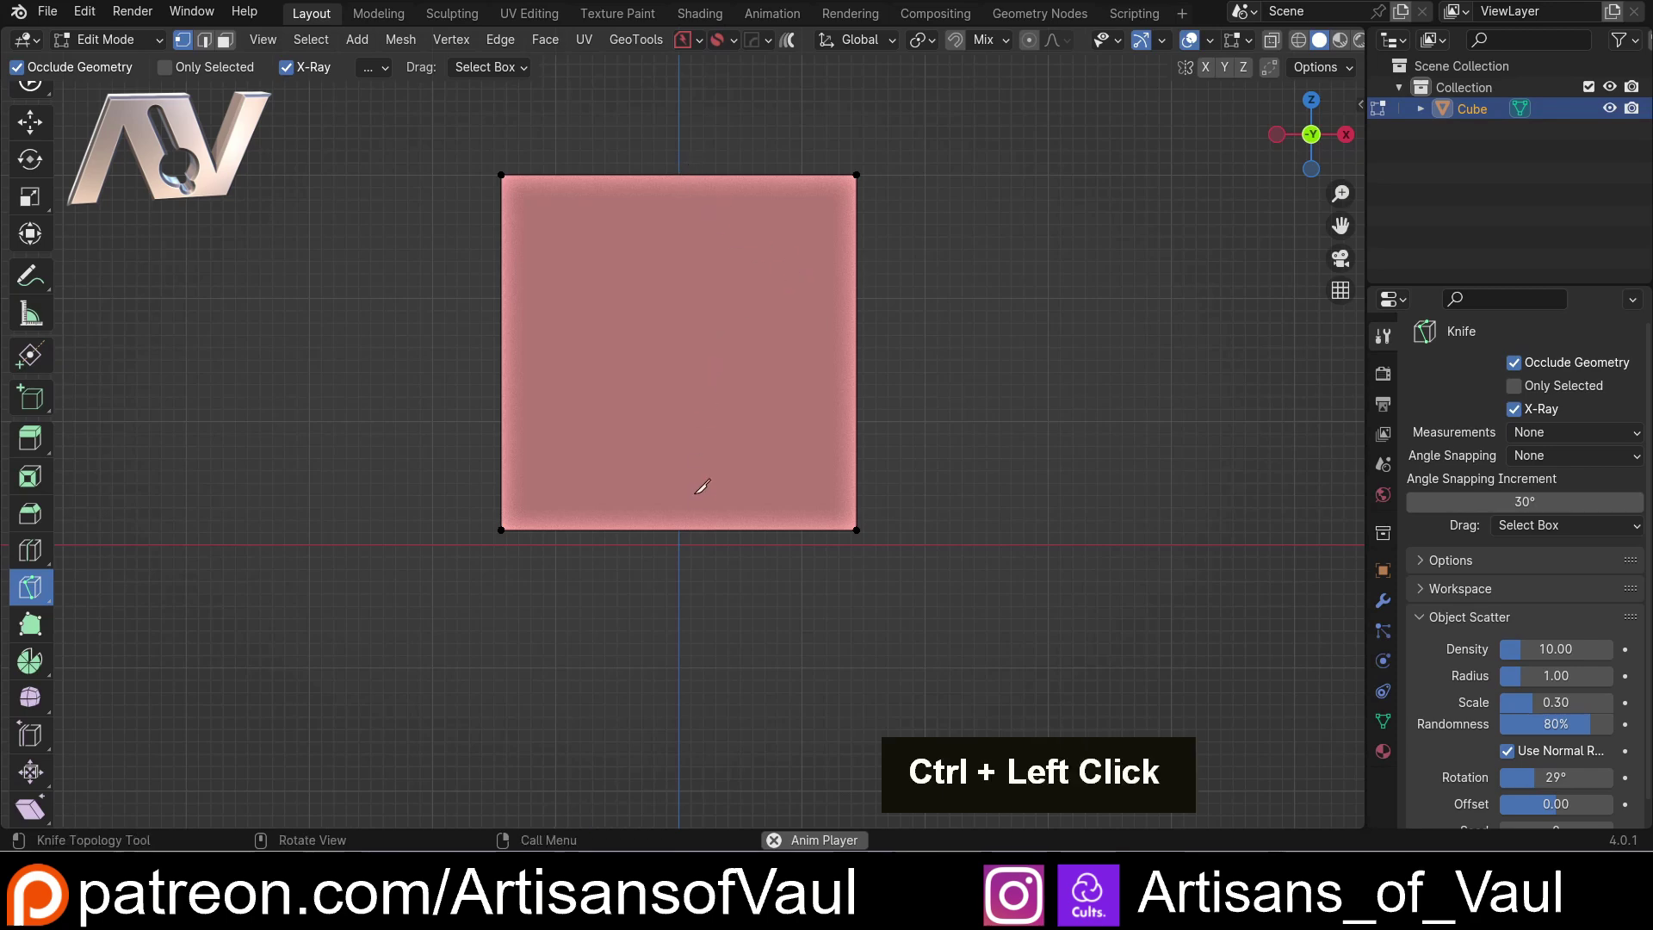
left_click(559, 607)
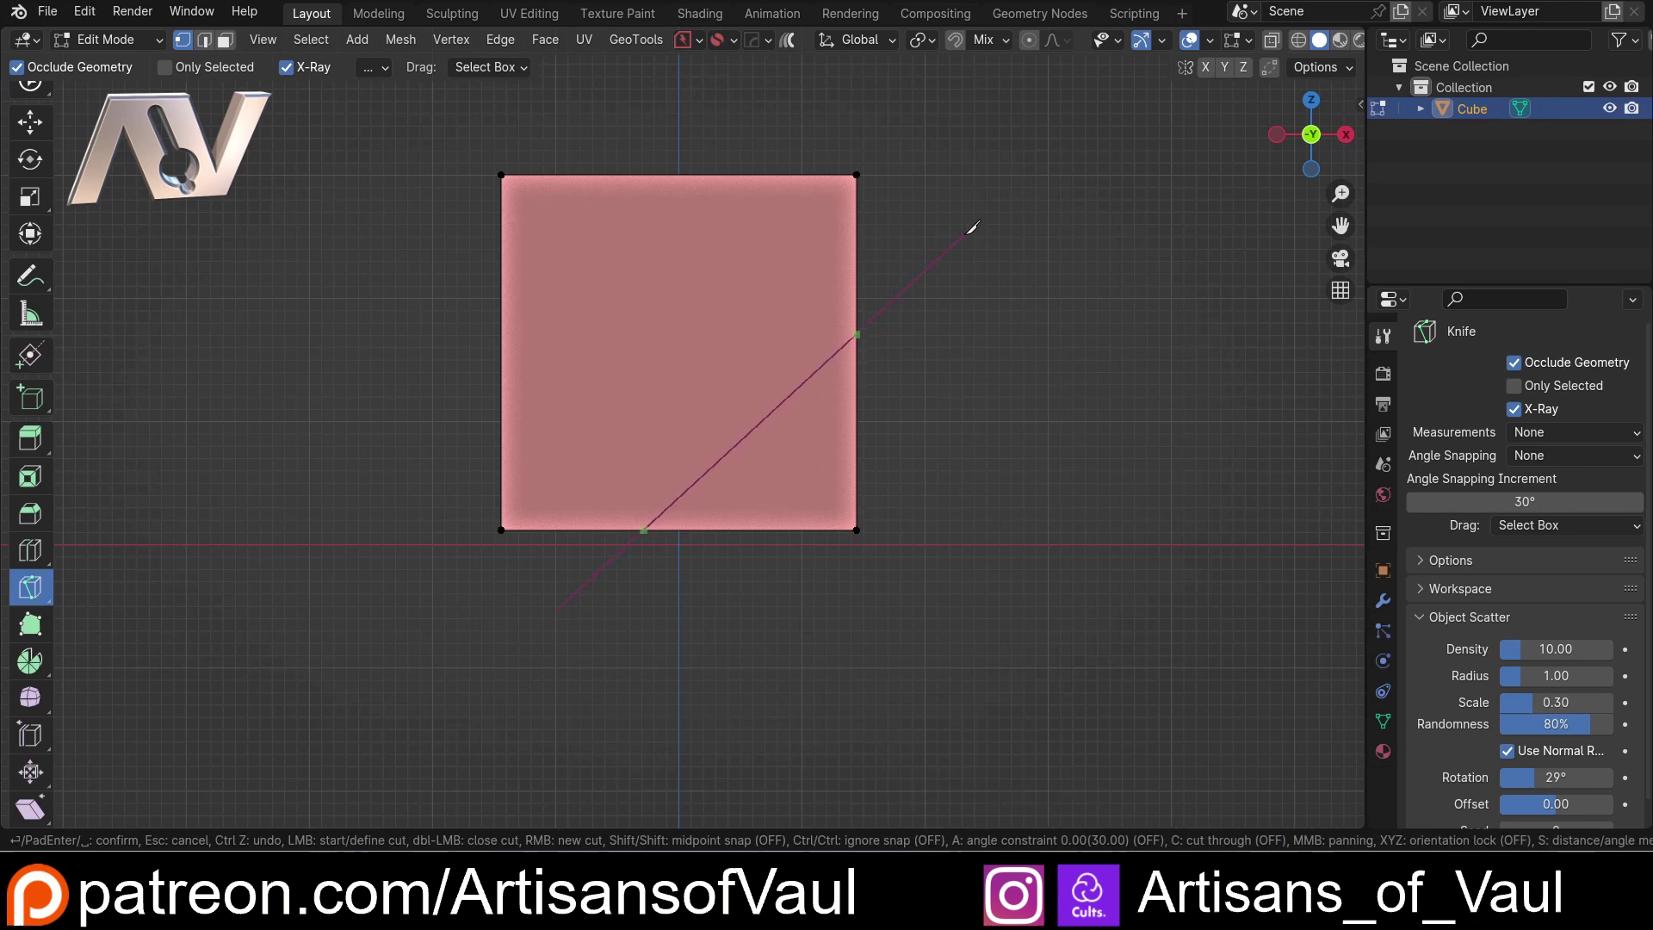
double_click(971, 228)
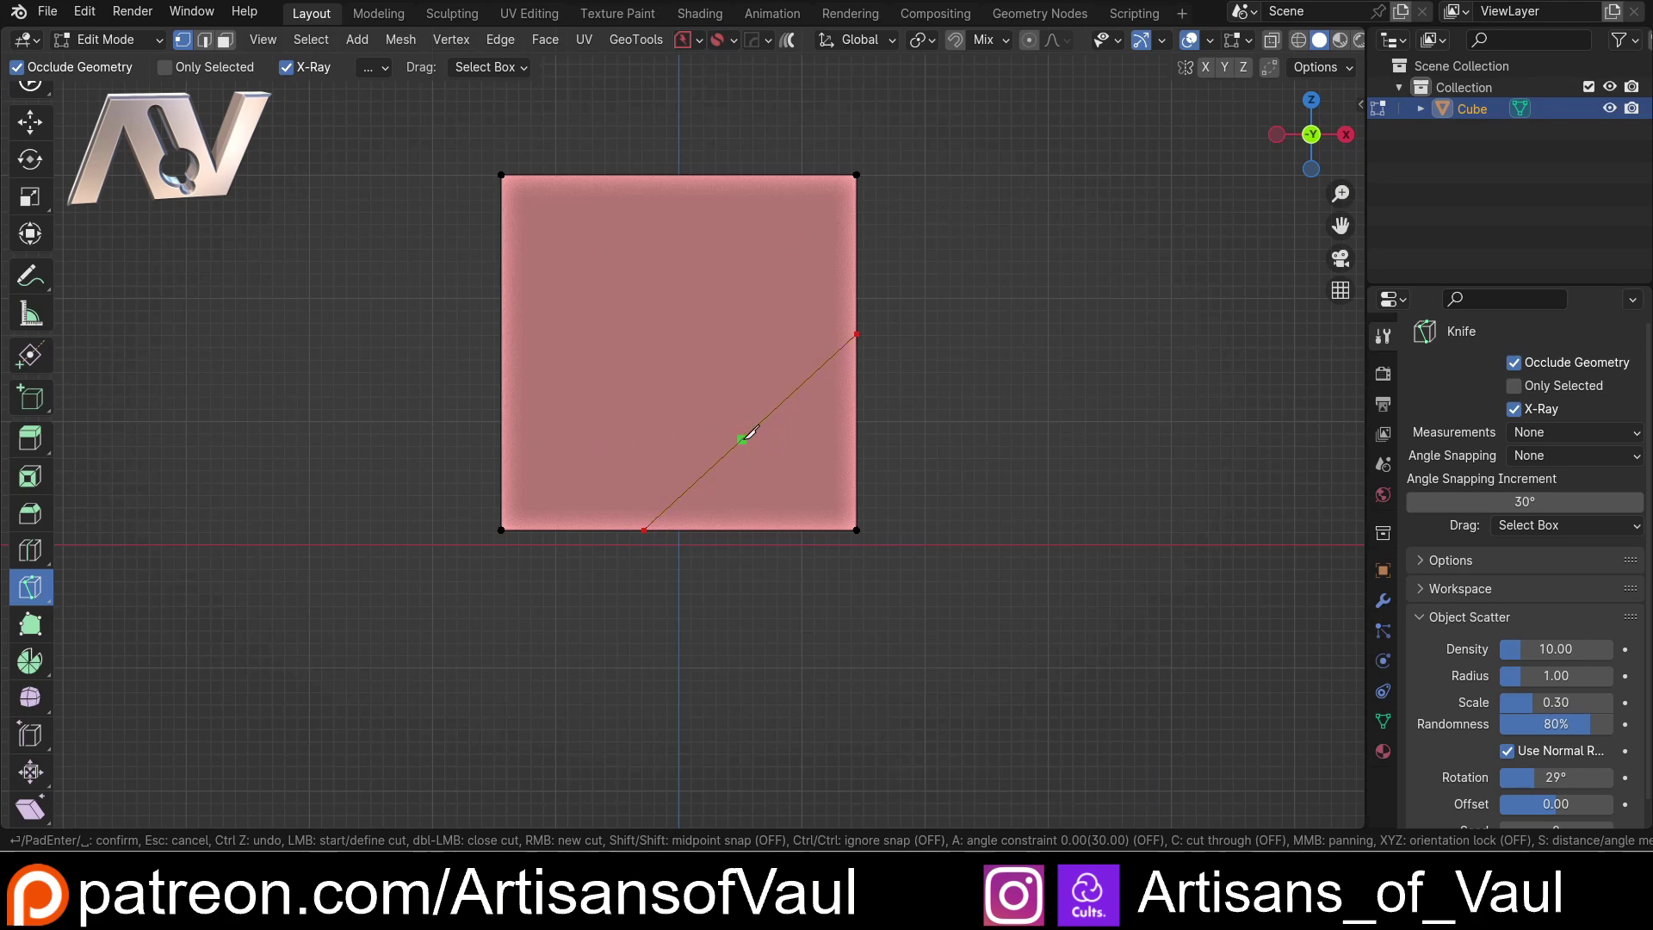
left_click(745, 437)
double_click(398, 272)
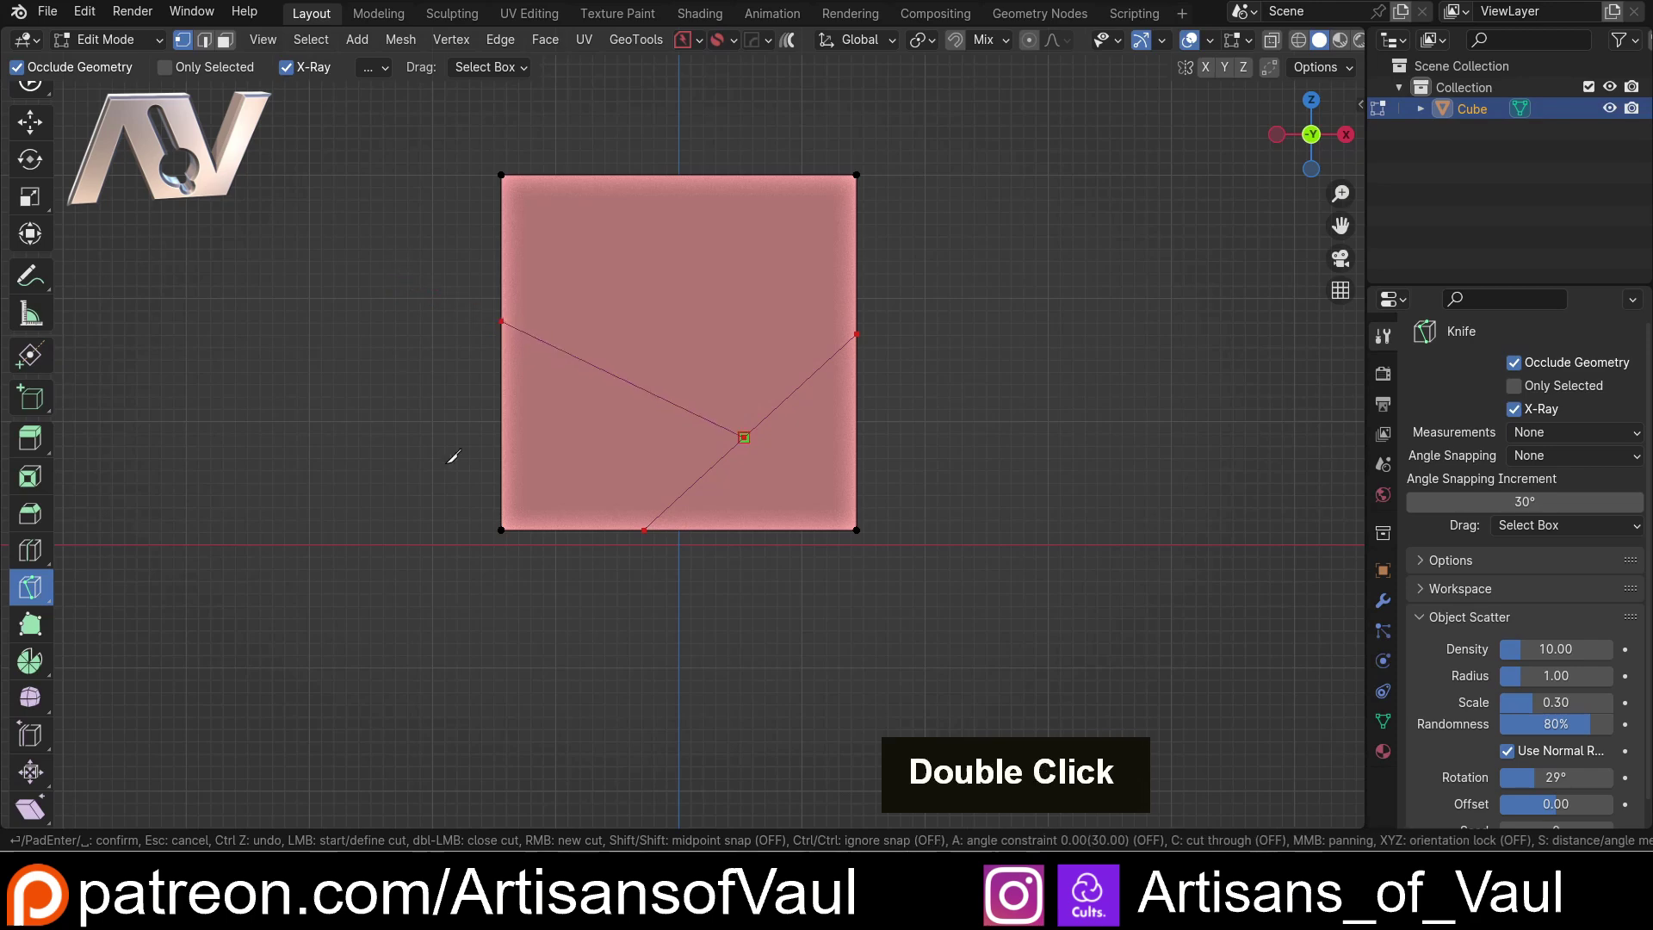
left_click(601, 368)
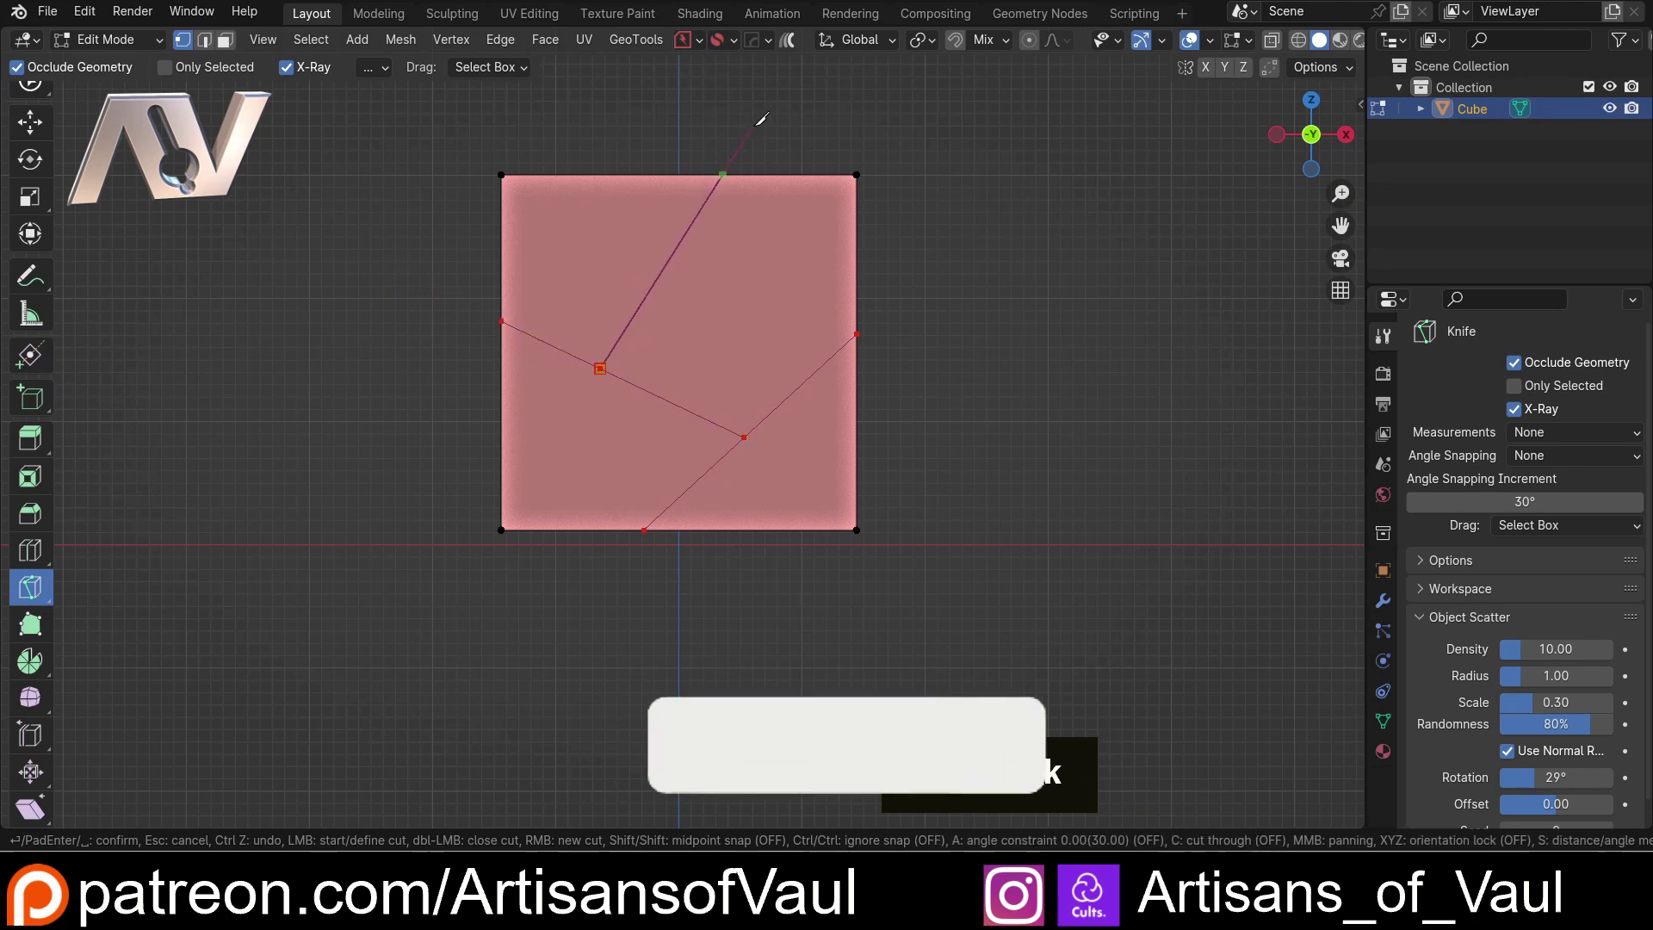
left_click(758, 126)
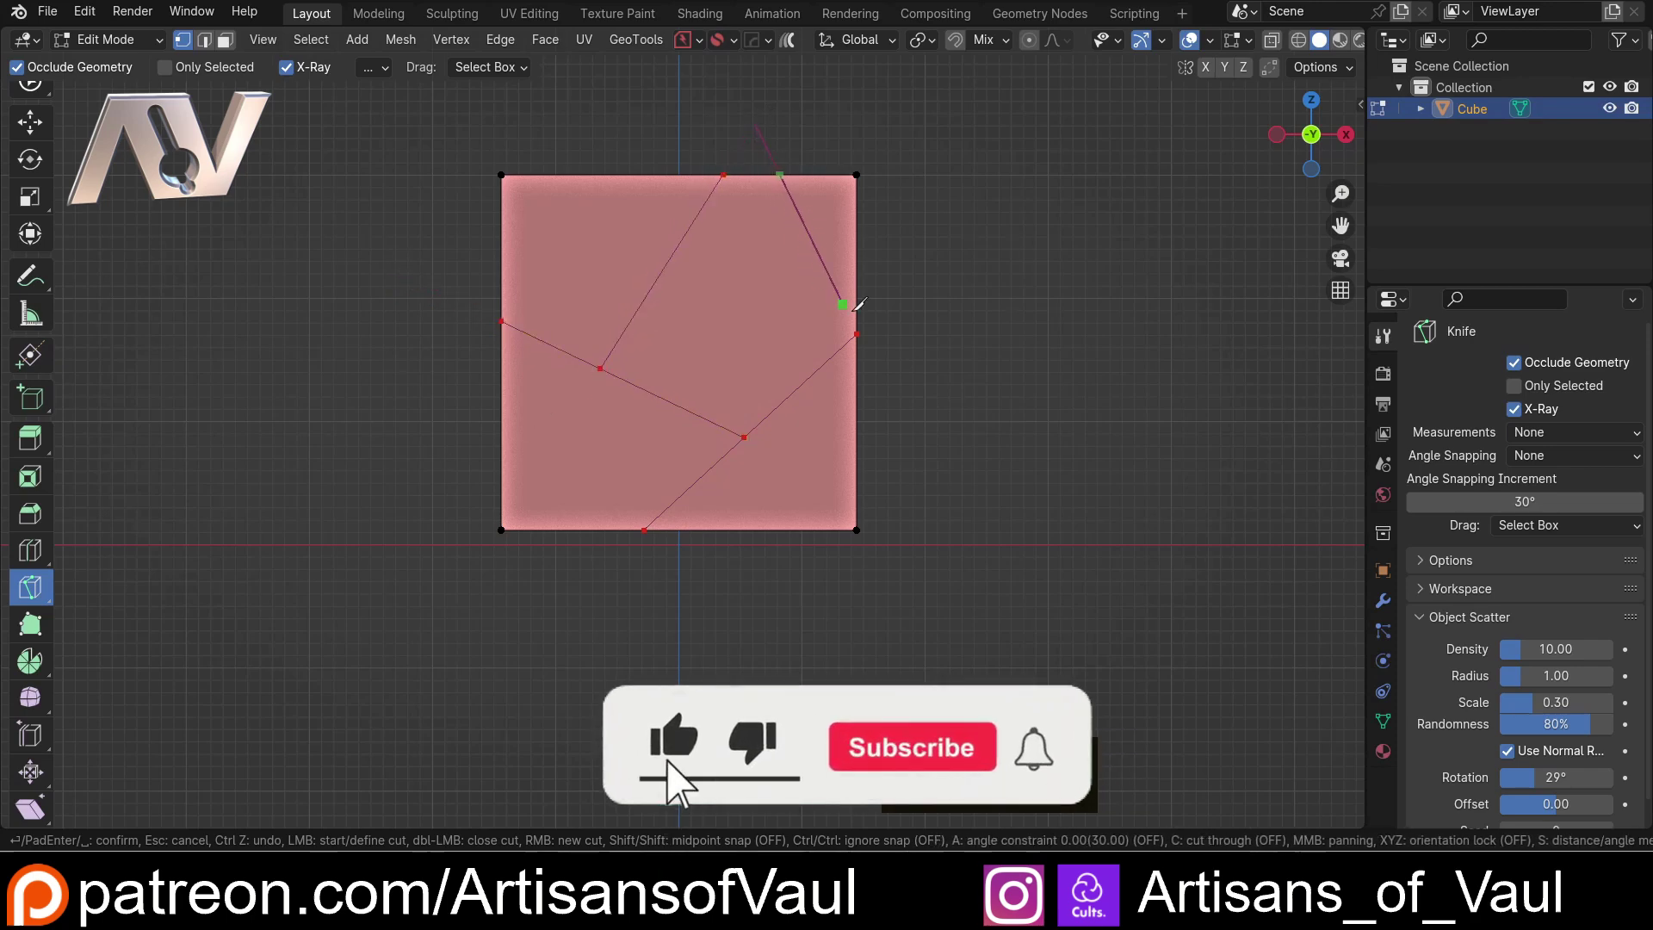
key("Escape")
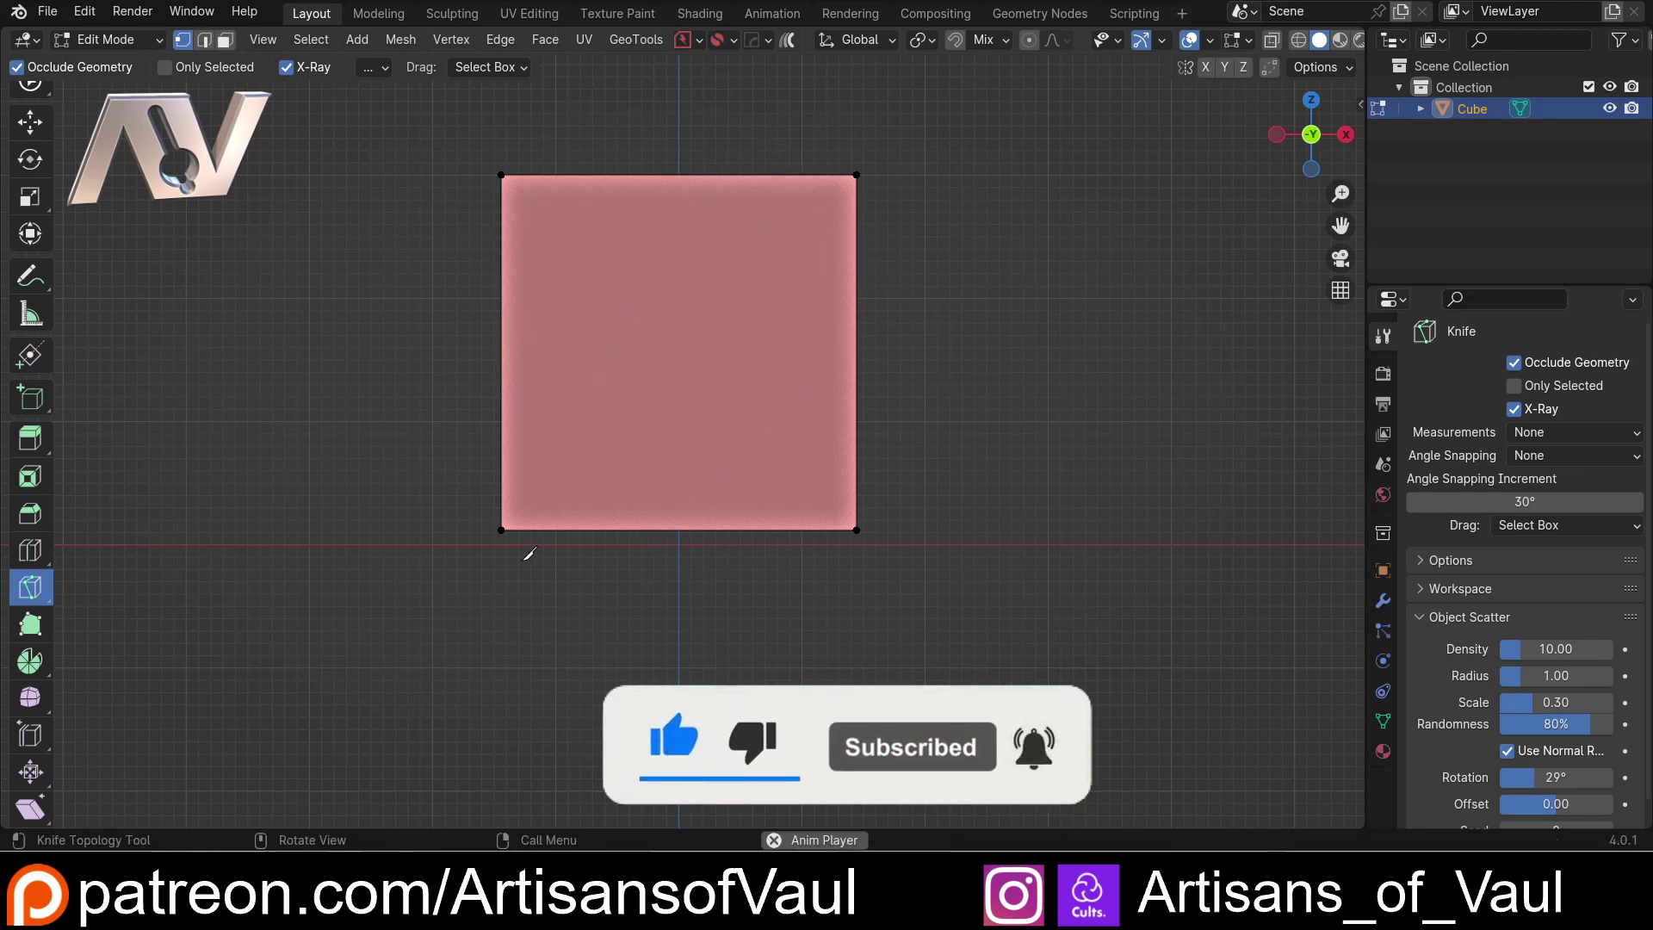
Try a diagonal knife cut across the cube in perspective, then undo it.
left_click(581, 609)
middle_click_drag(581, 610, 584, 109)
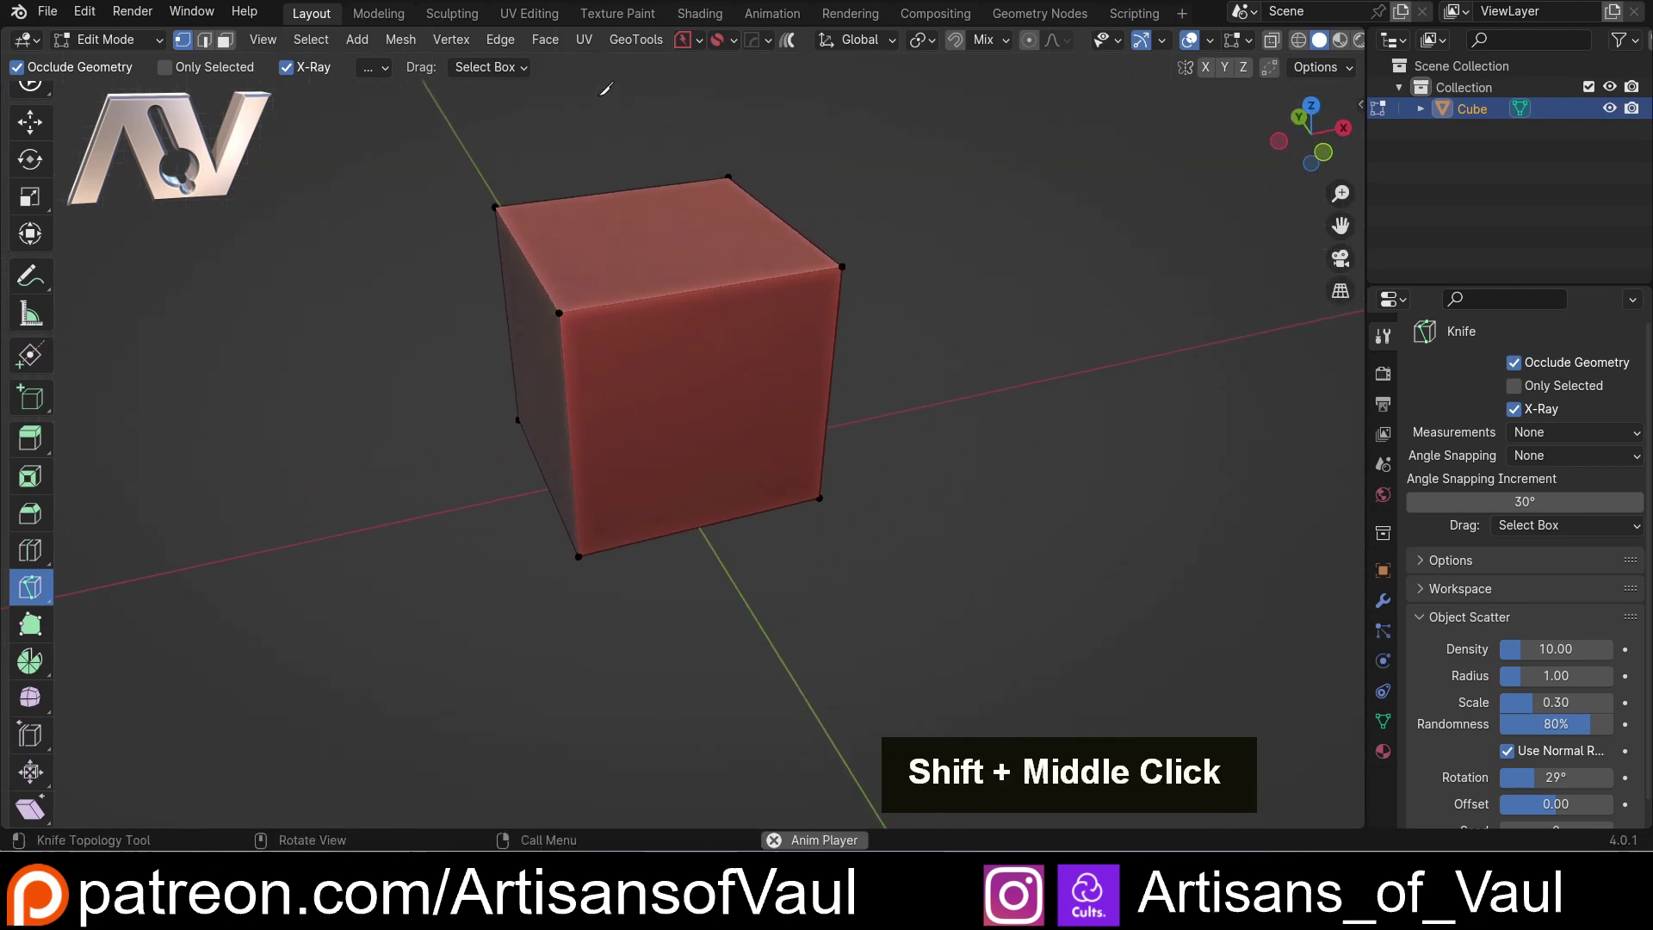
left_click(576, 197)
left_click(815, 598)
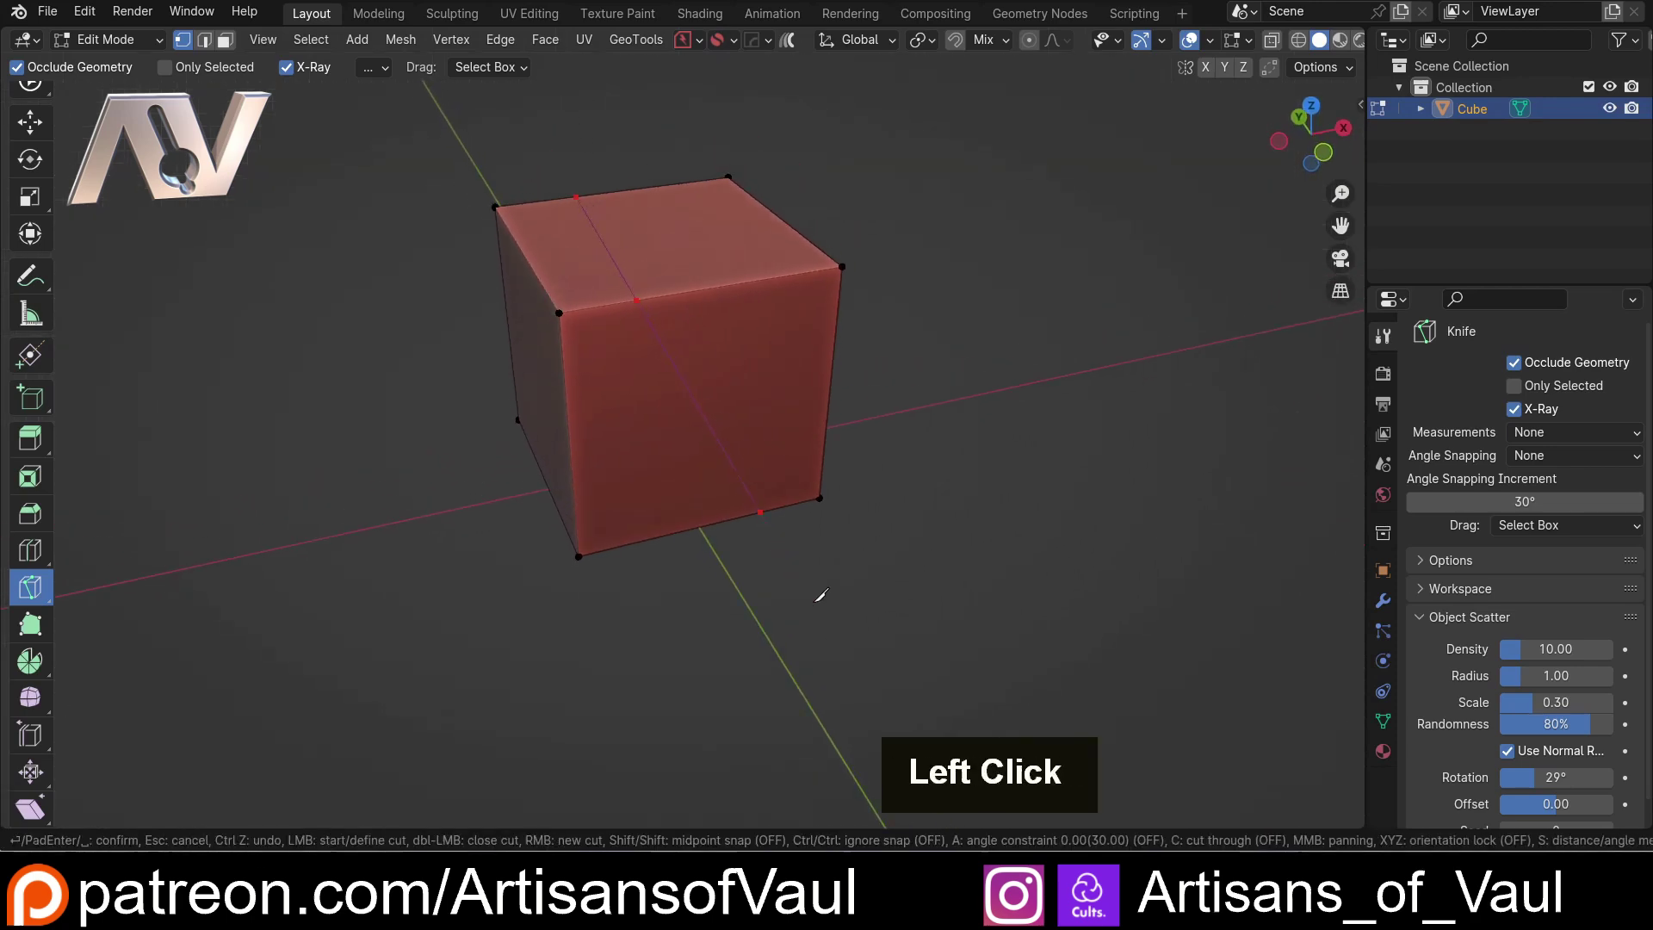
key("space")
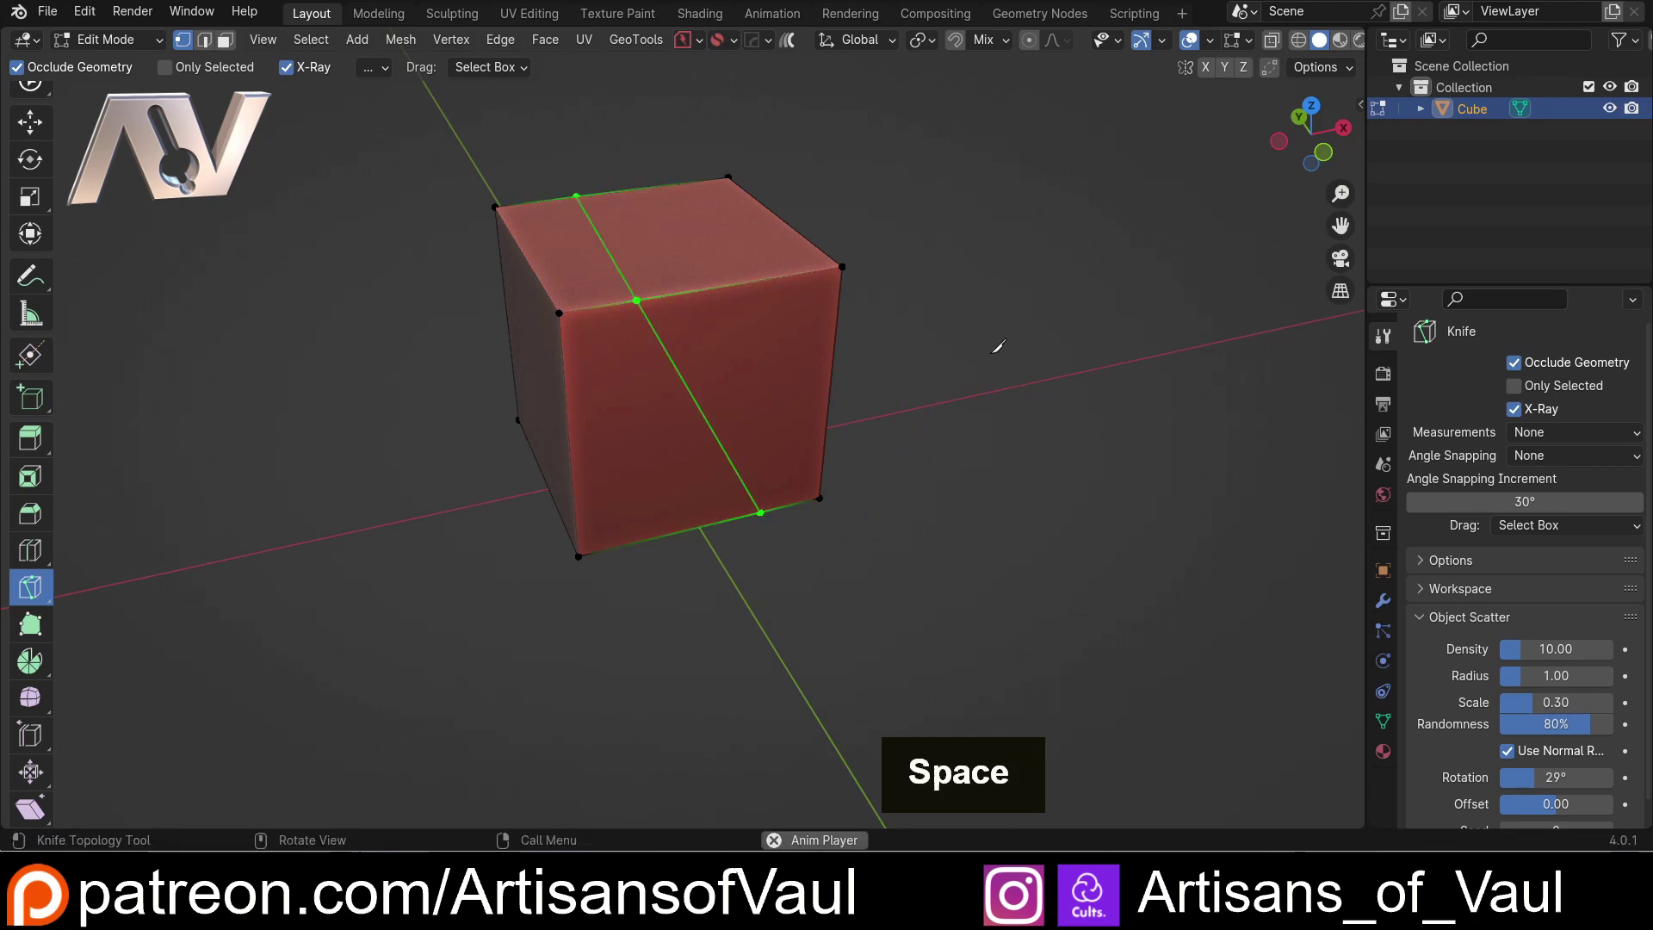
middle_click_drag(996, 350, 926, 406)
key("ctrl+z")
Try a cut-through diagonal from the top-left to the bottom edge, then undo it.
middle_click_drag(879, 339, 728, 353)
left_click(554, 152)
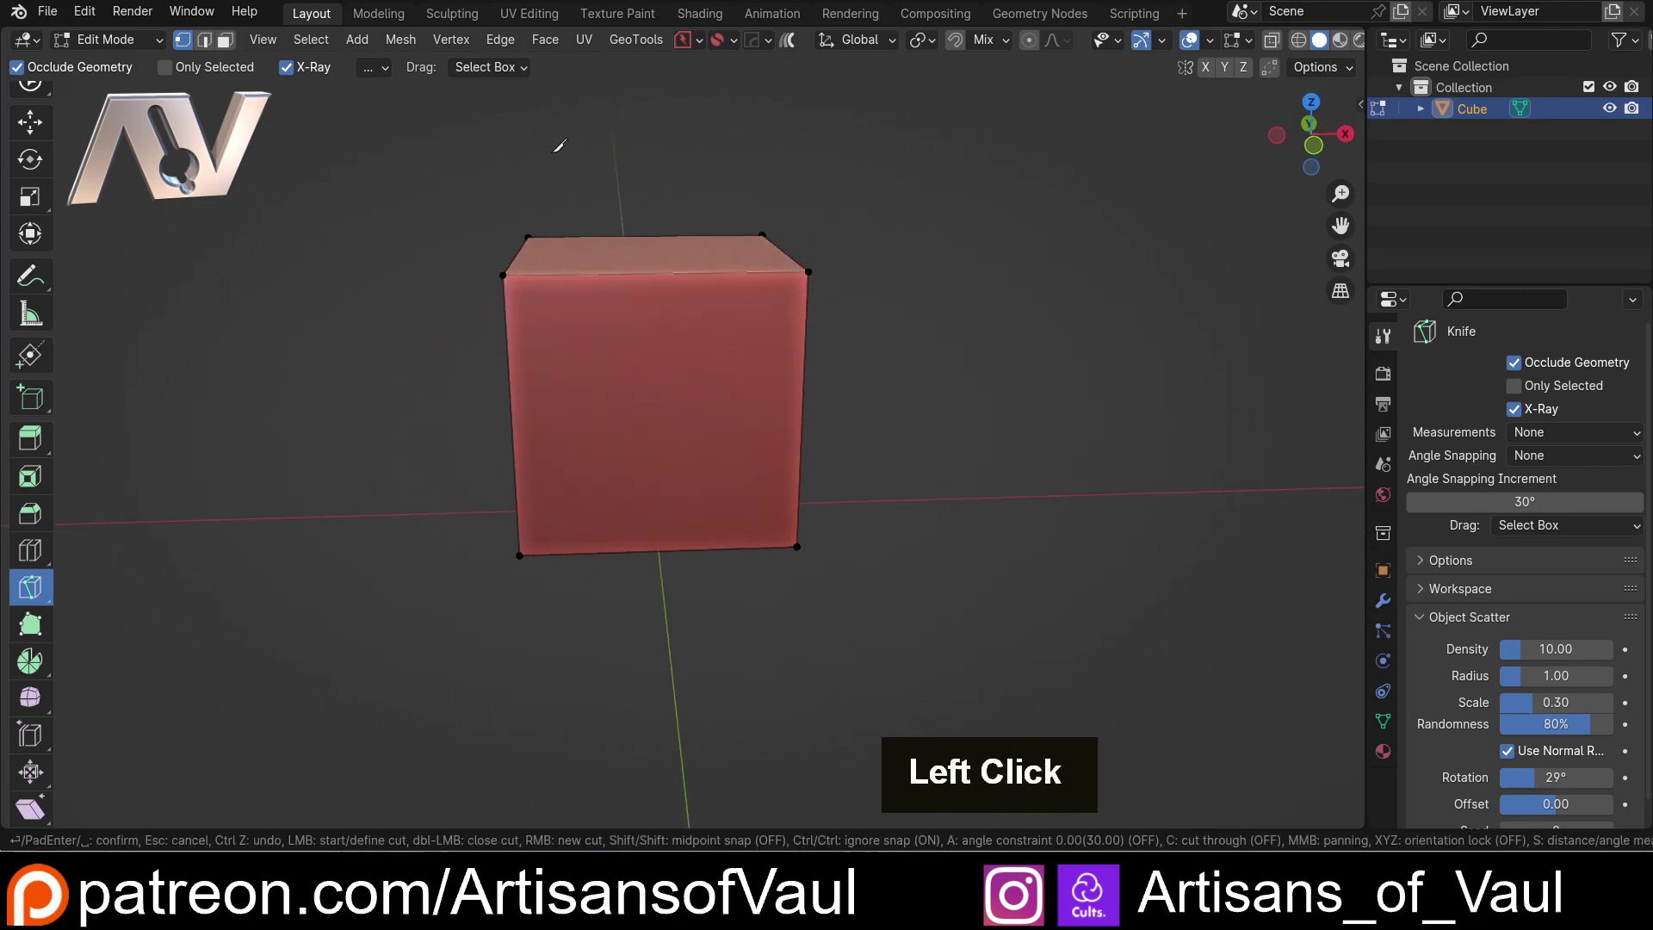
key("c")
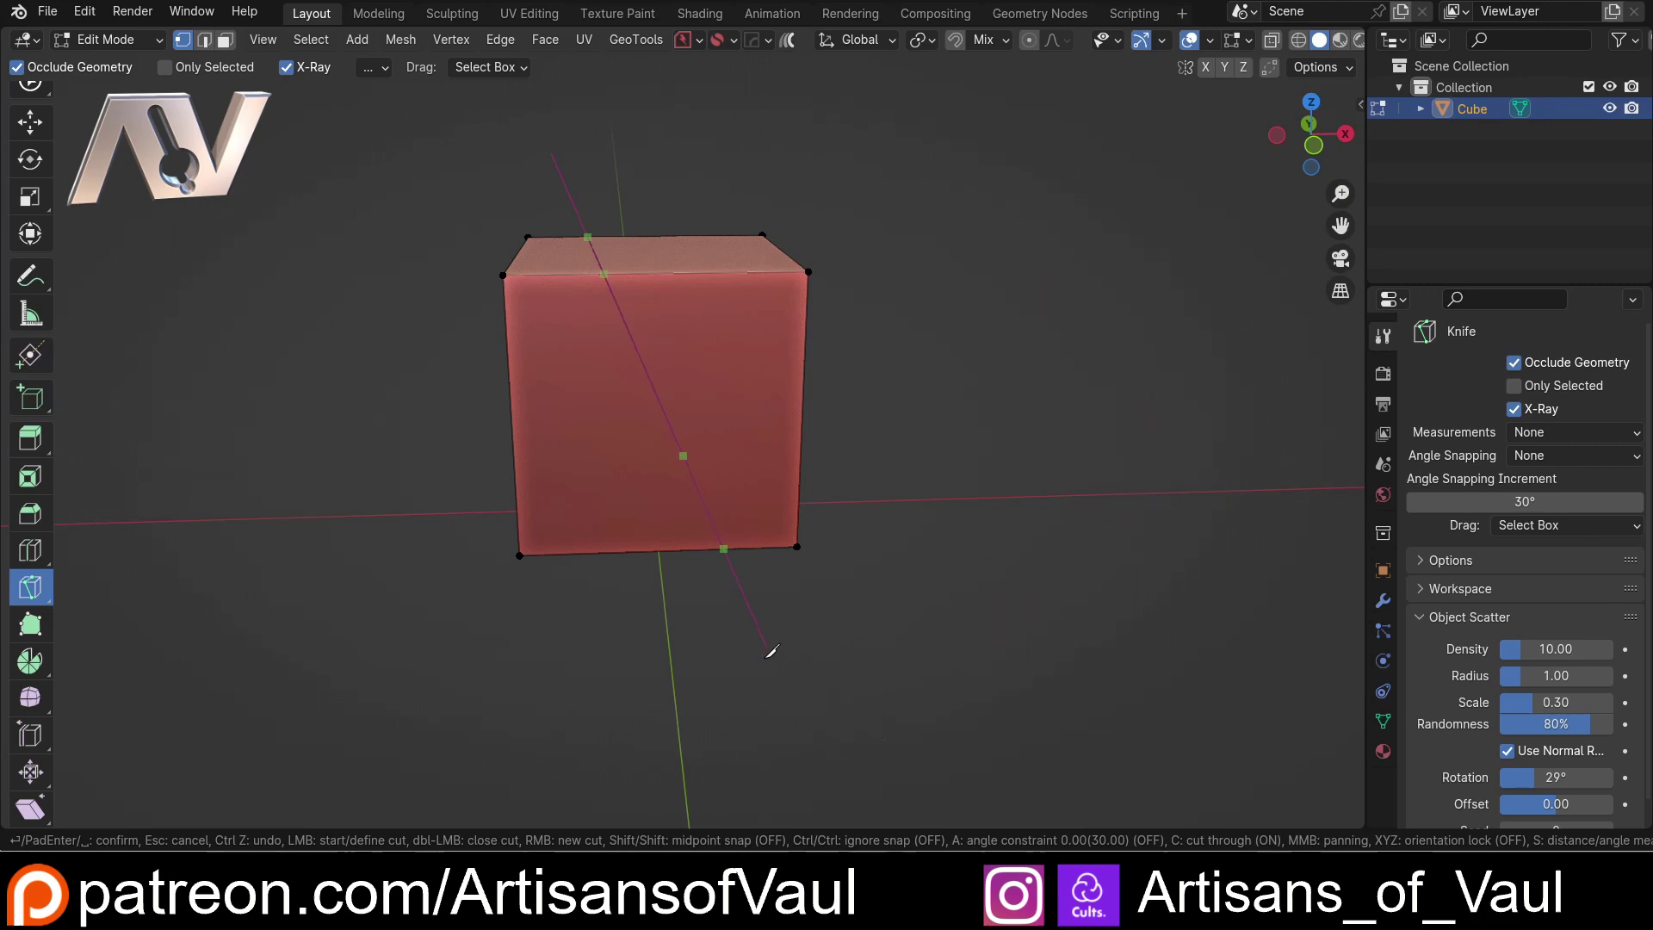
left_click(798, 659)
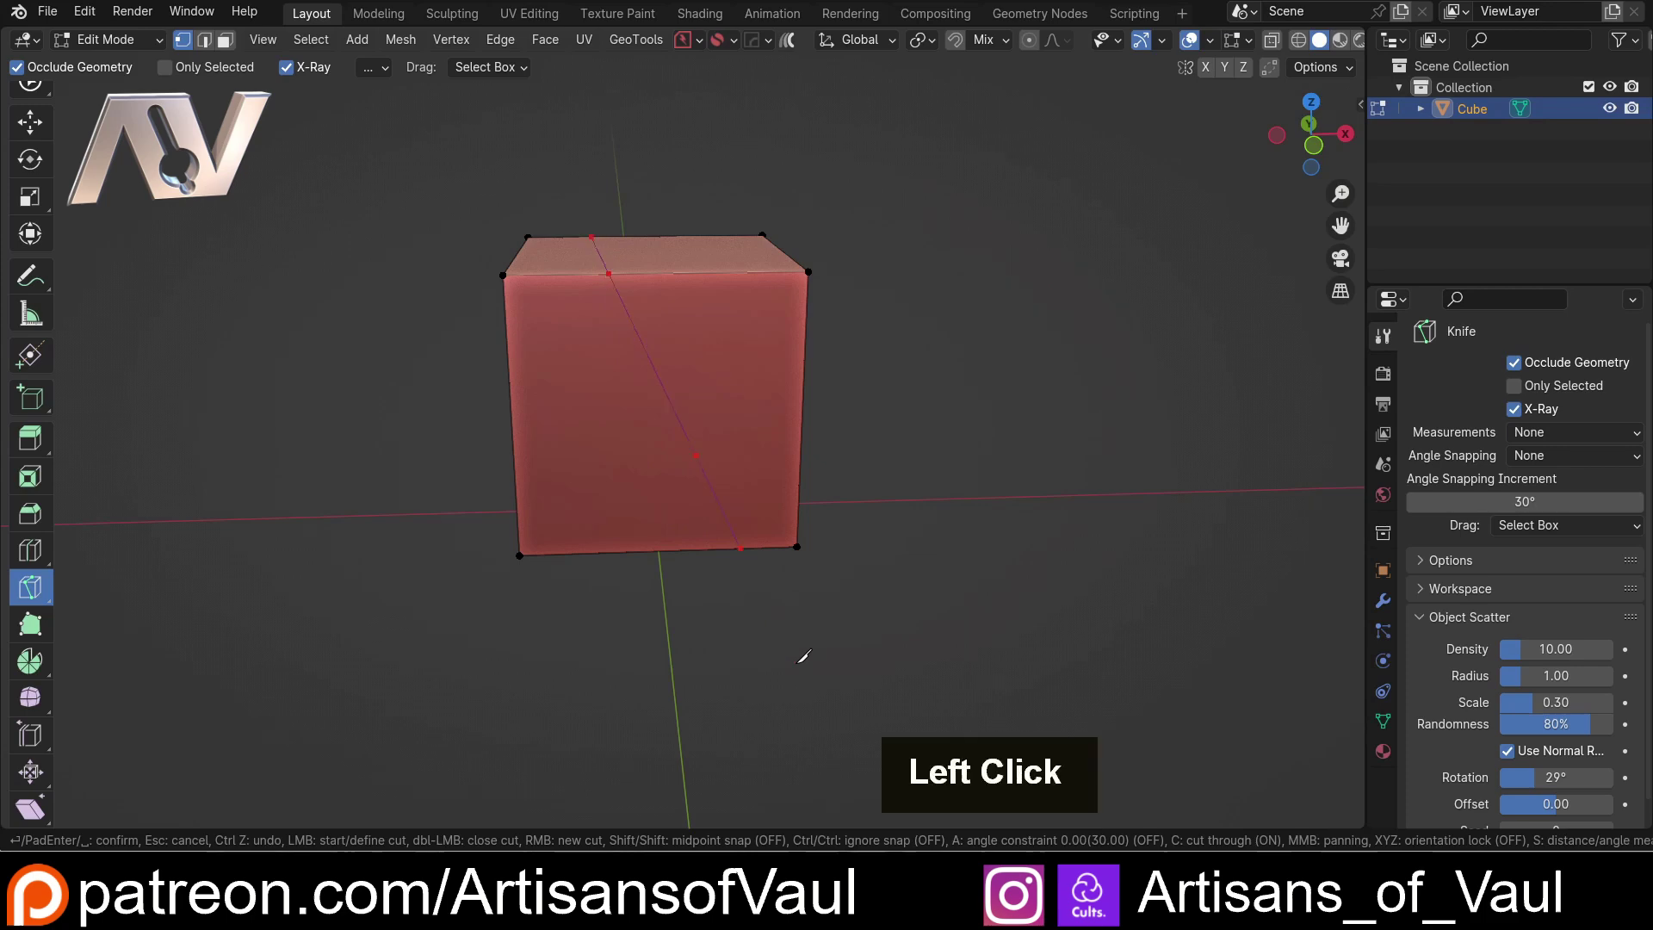
key("space")
middle_click_drag(1067, 428, 1120, 258)
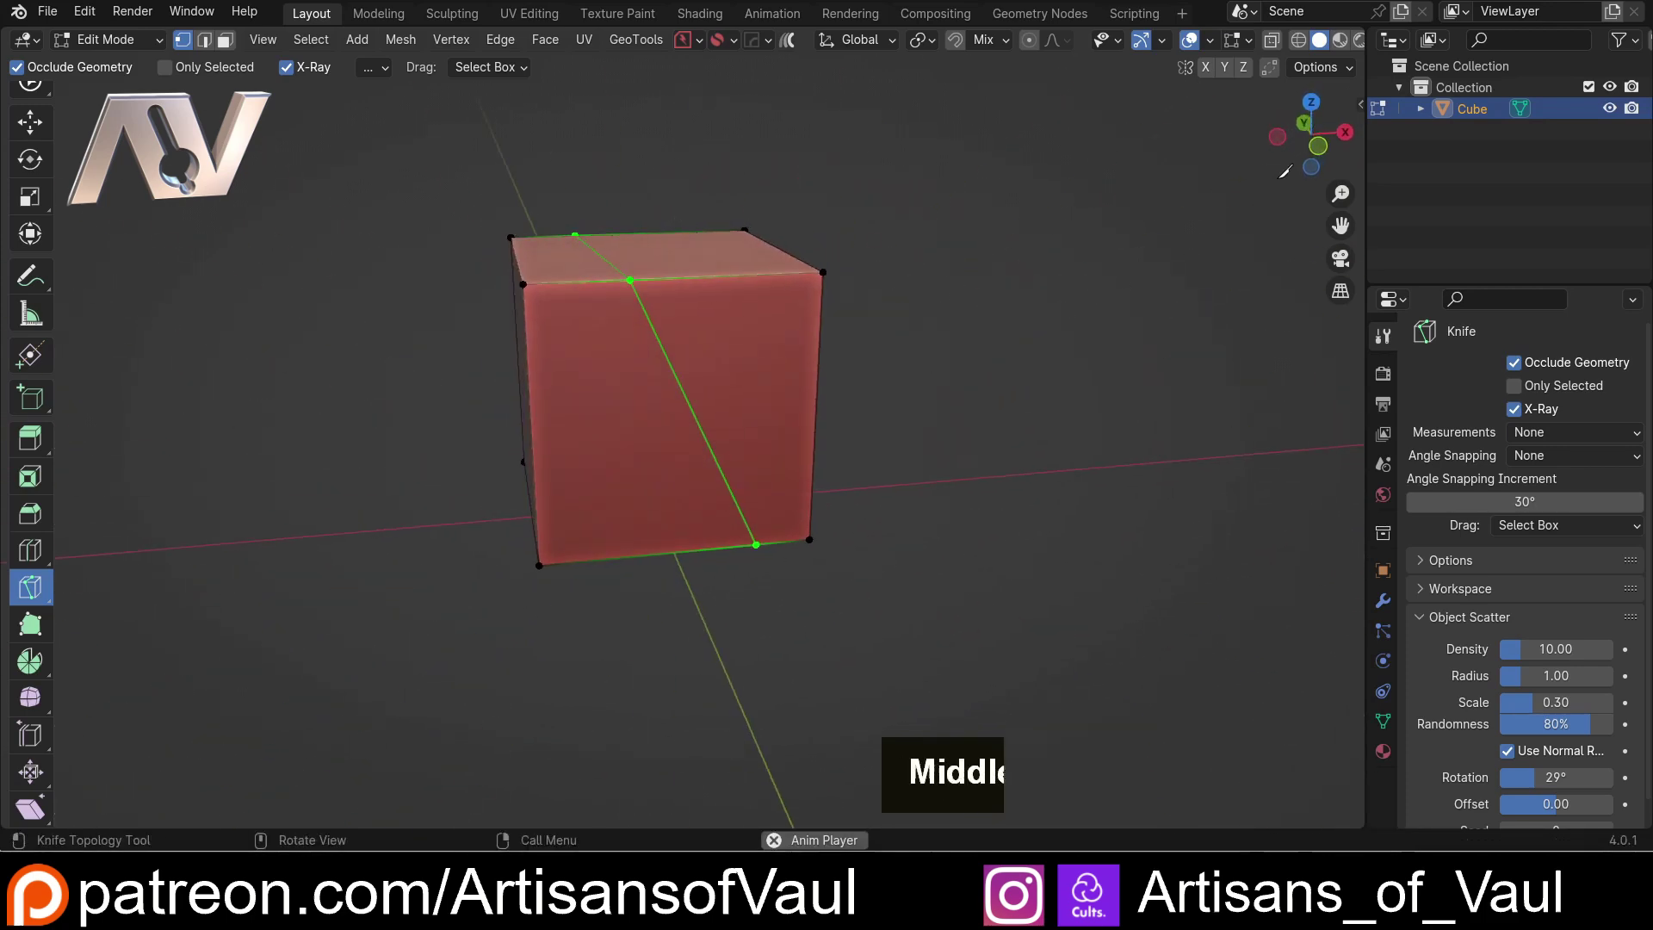
key("ctrl+z")
In front orthographic view, slice a cut-through diagonal from above to below the cube.
left_click(1304, 129)
scroll(715, 396, "up", 1)
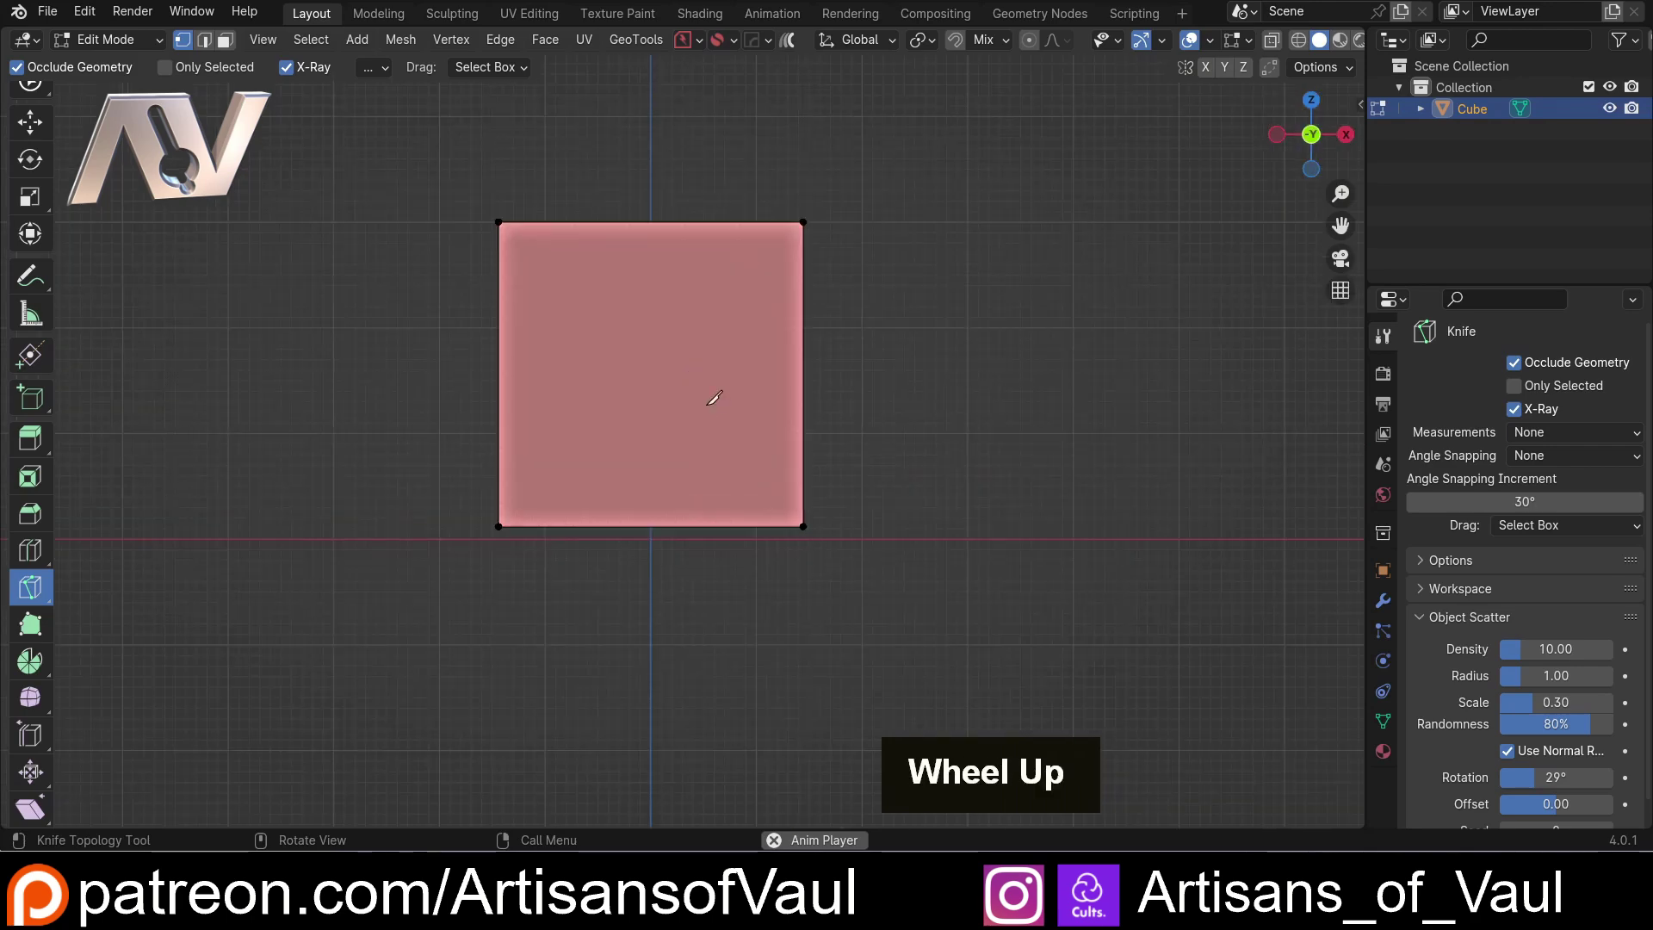
left_click(523, 137)
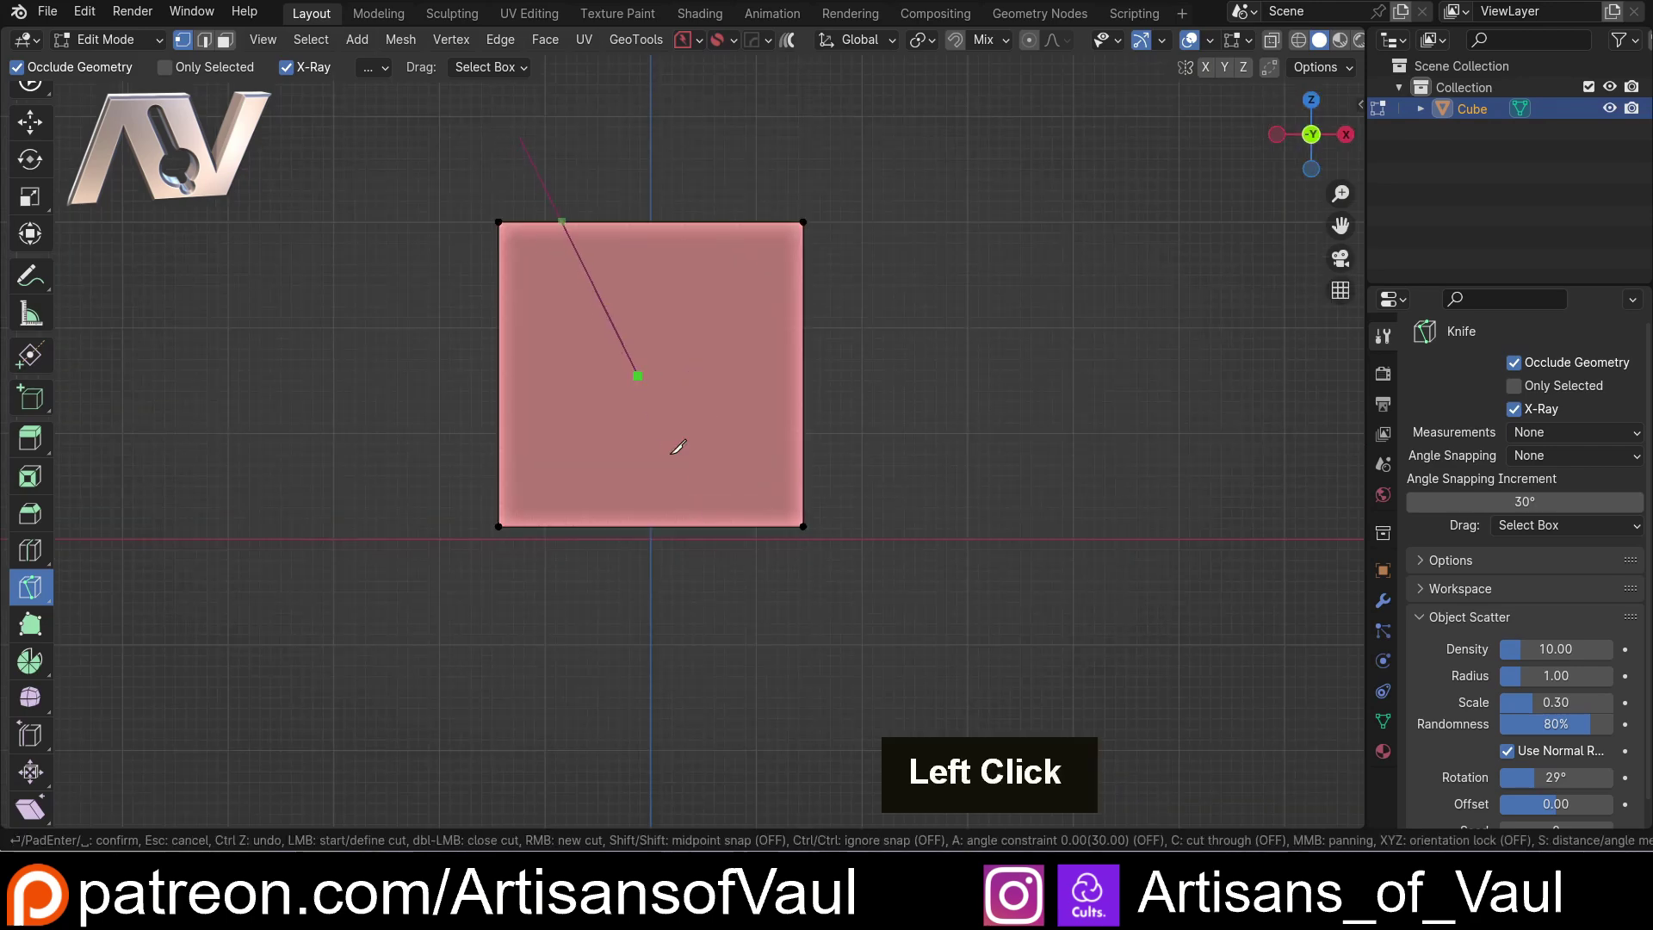
key("c")
left_click(787, 615)
key("space")
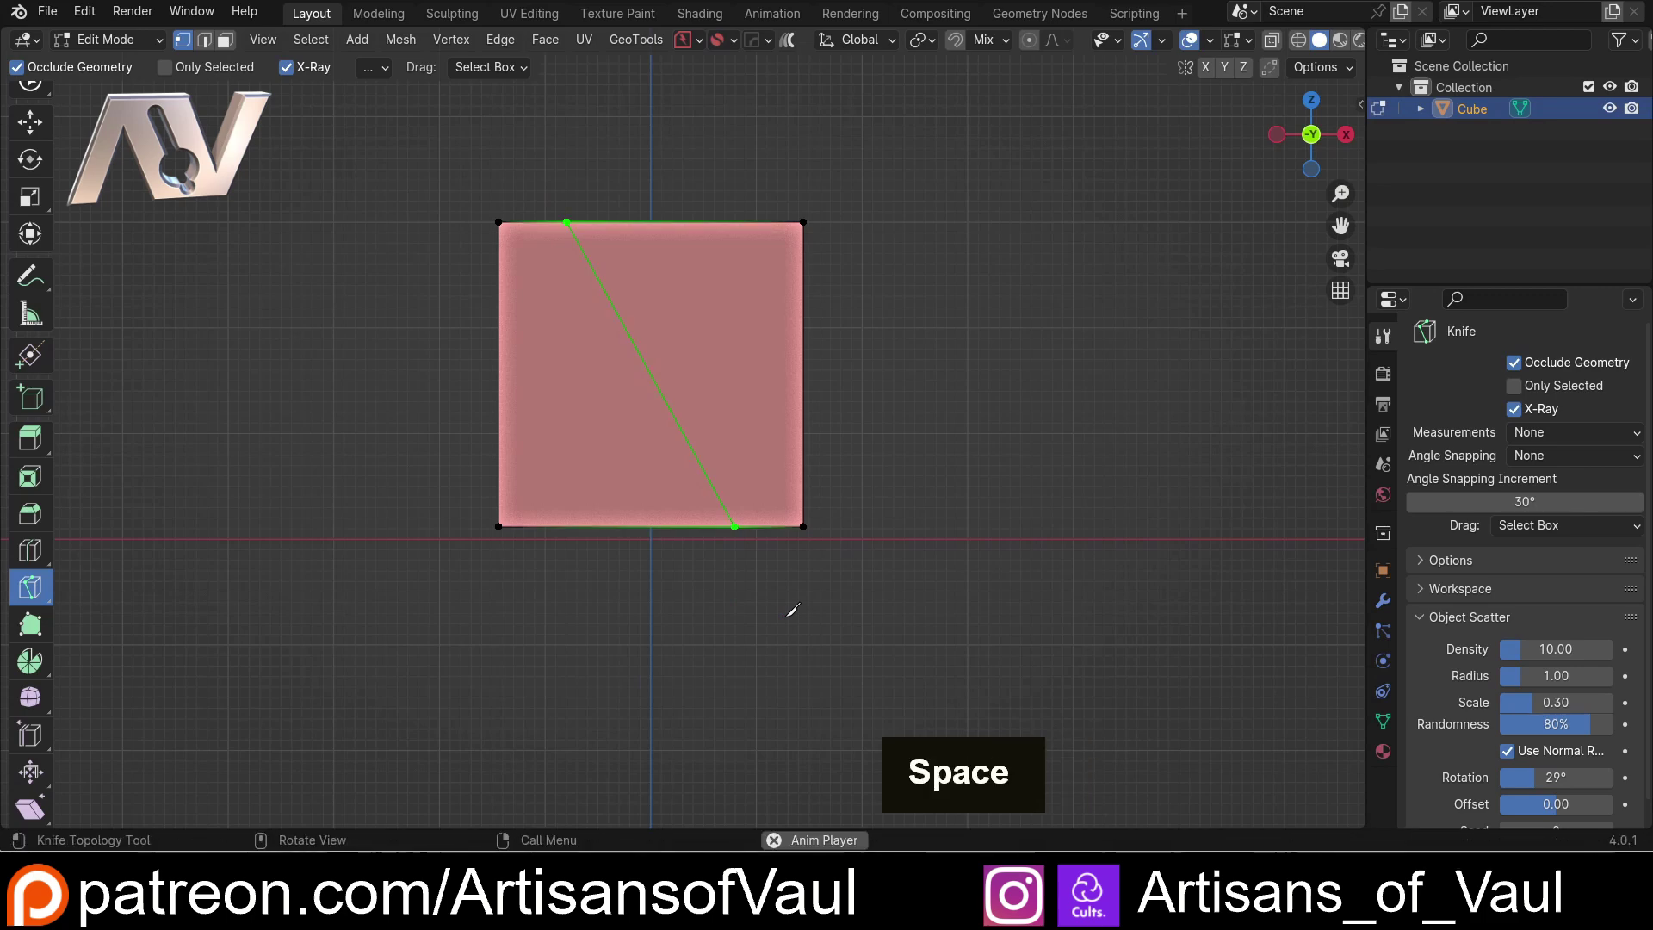
middle_click_drag(799, 222, 836, 271)
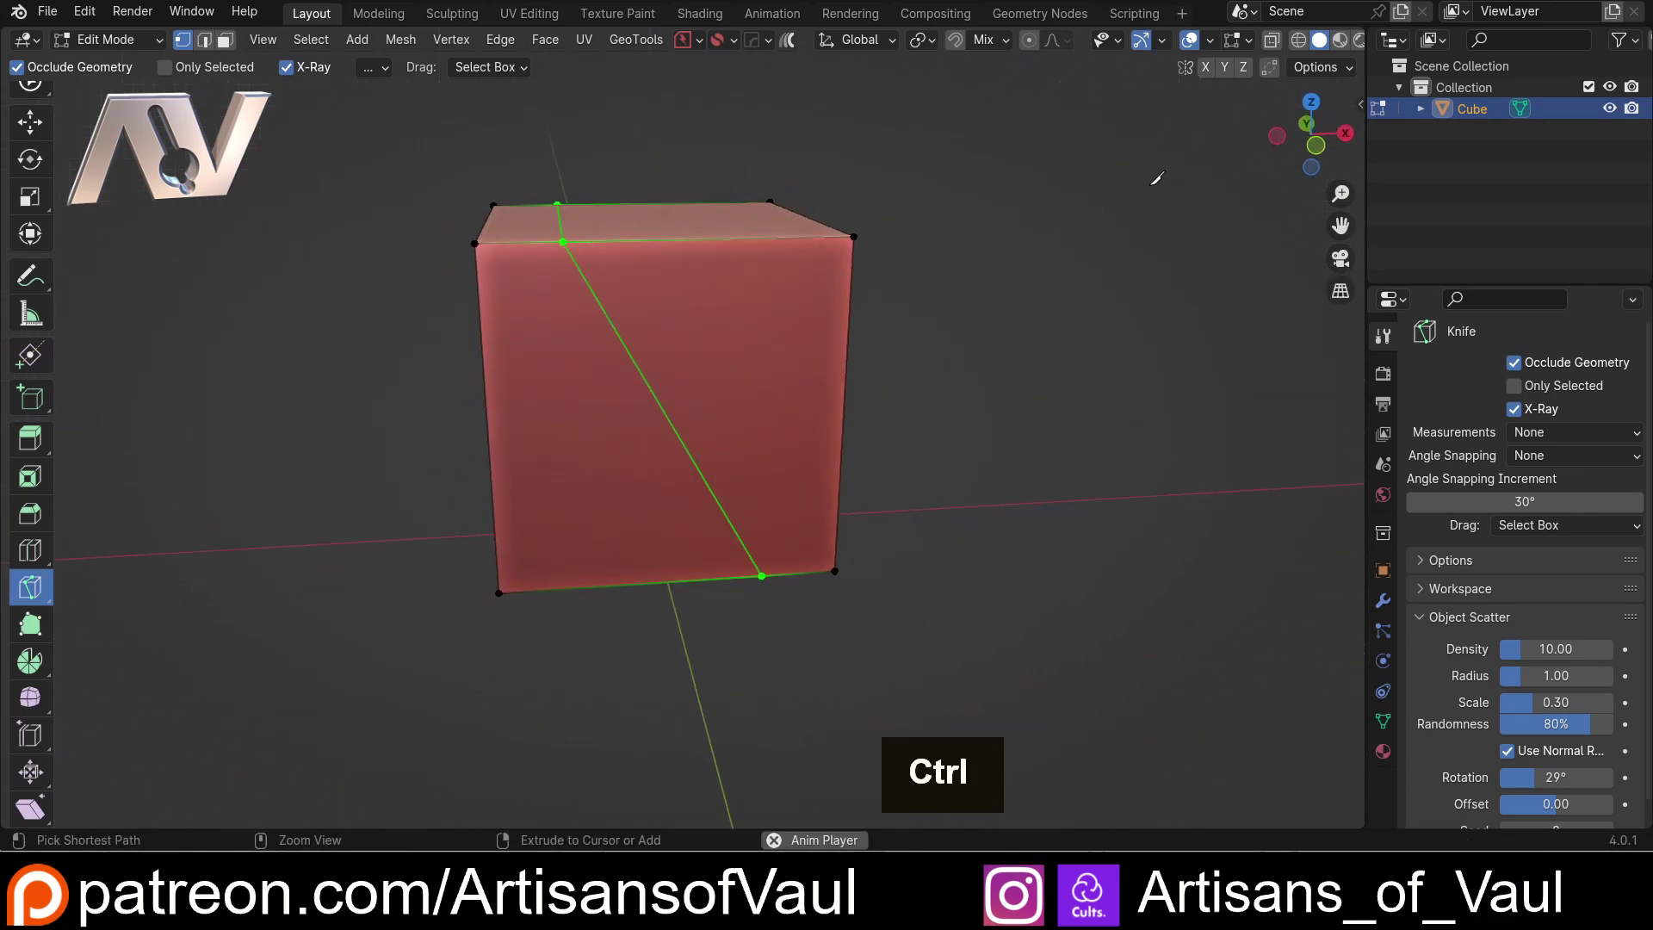
Return to front orthographic view and abandon a first axis-locked cut attempt.
key("ctrl+KP_9")
left_click(1317, 145)
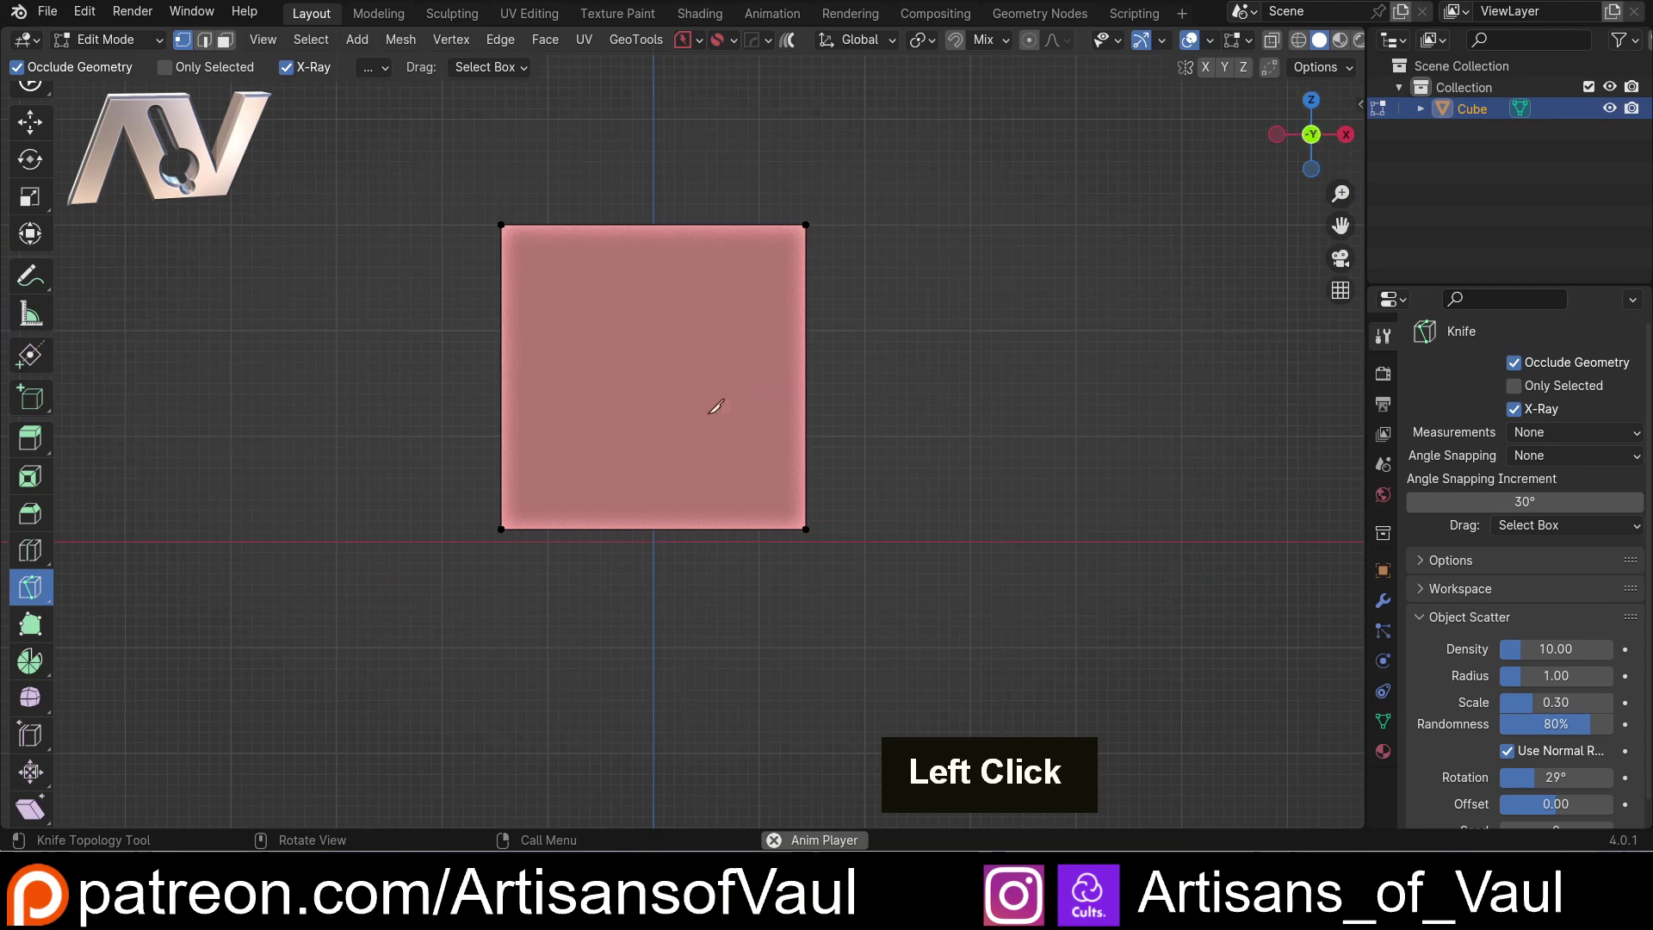
left_click(408, 372)
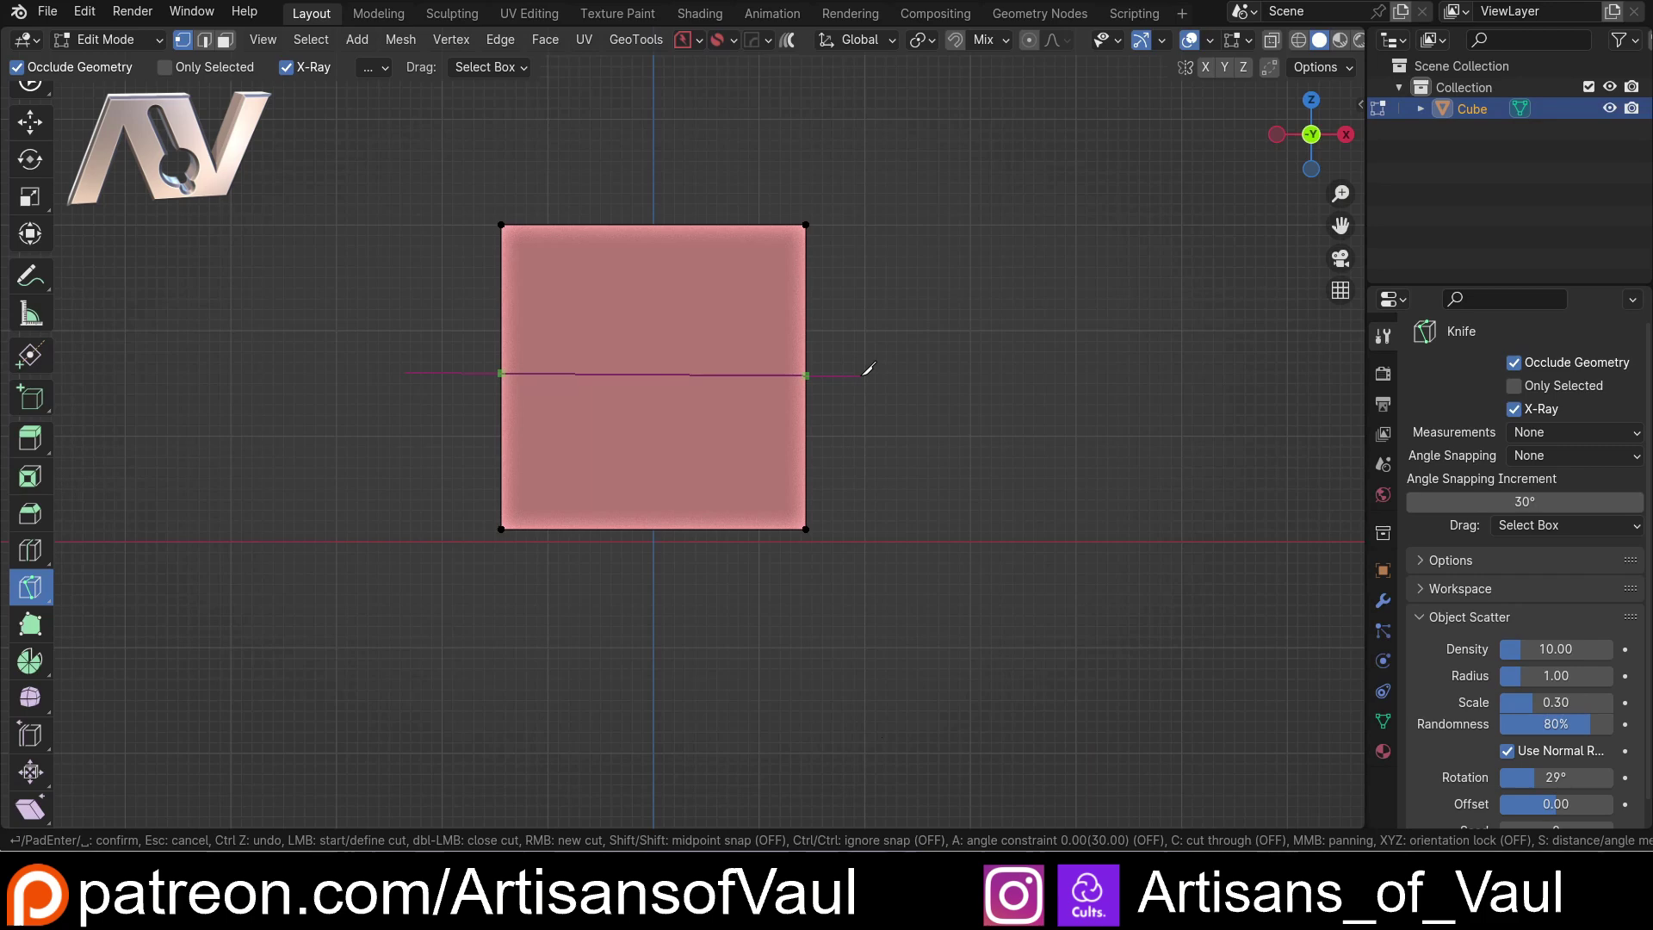
key("x")
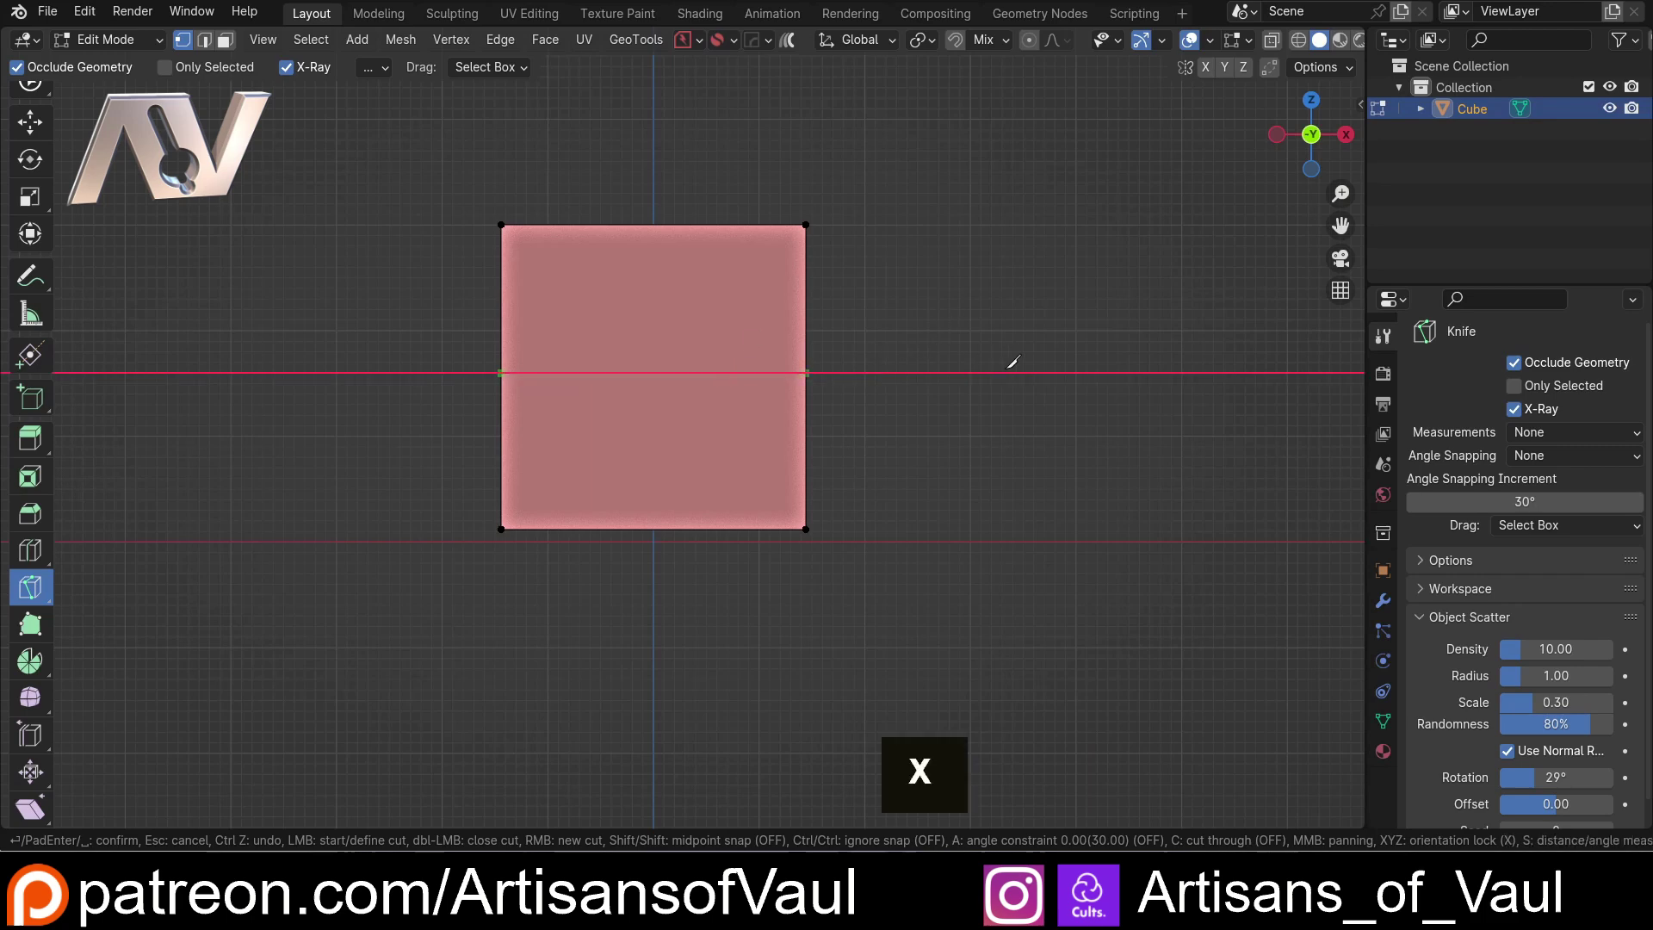
key("z")
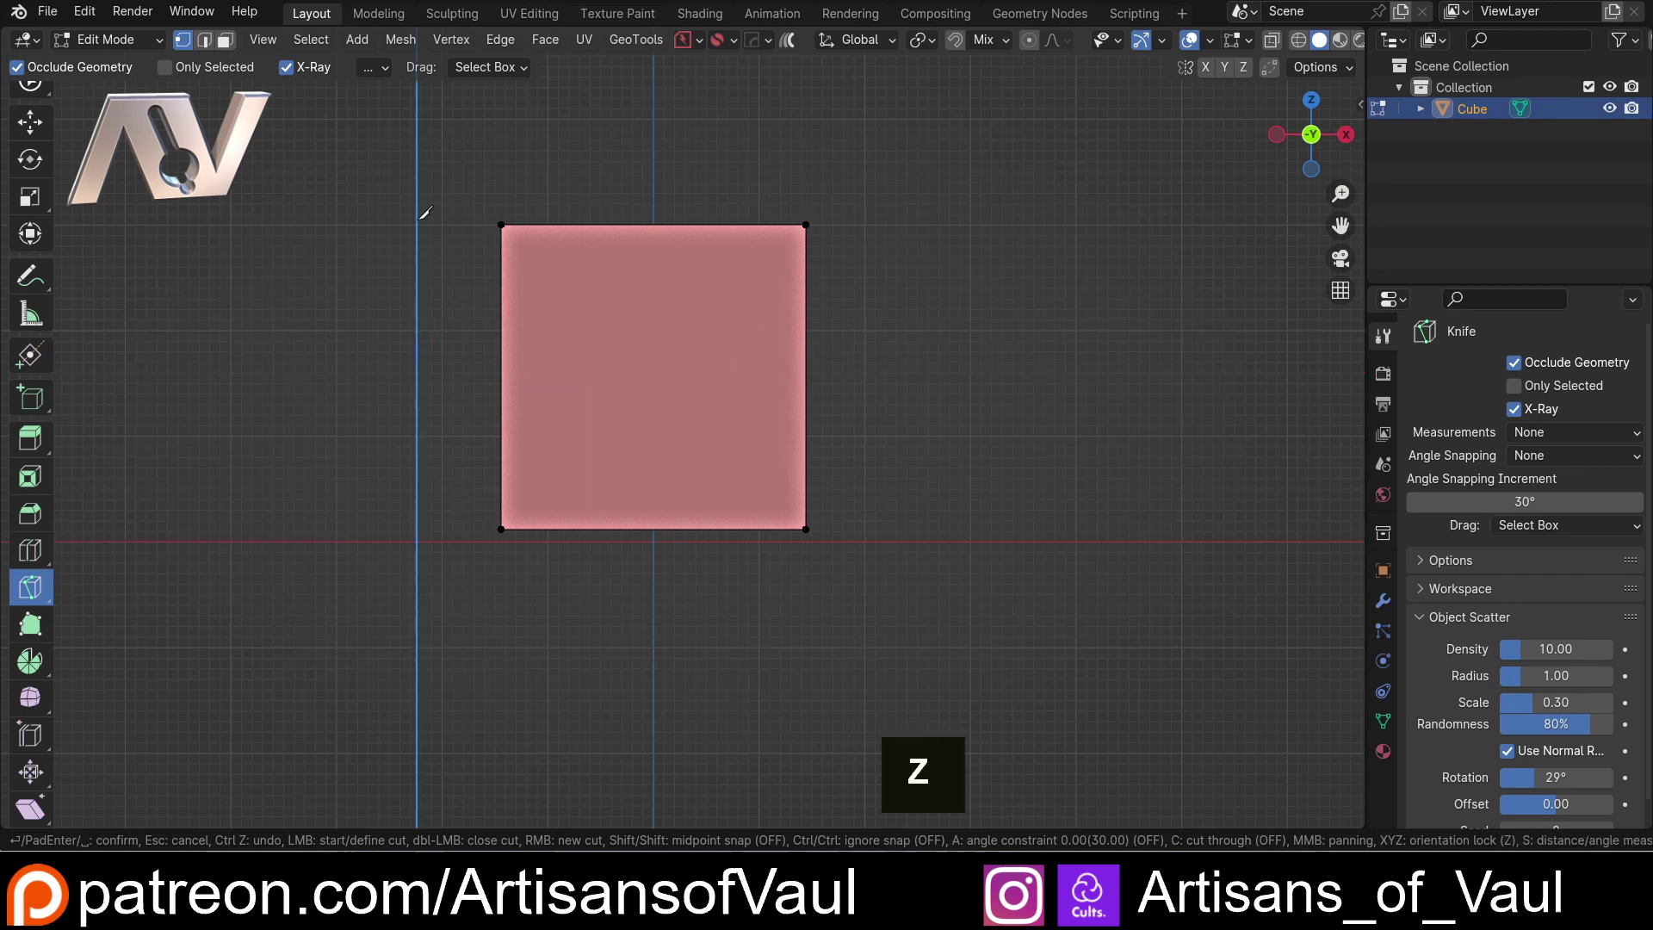
key("Escape")
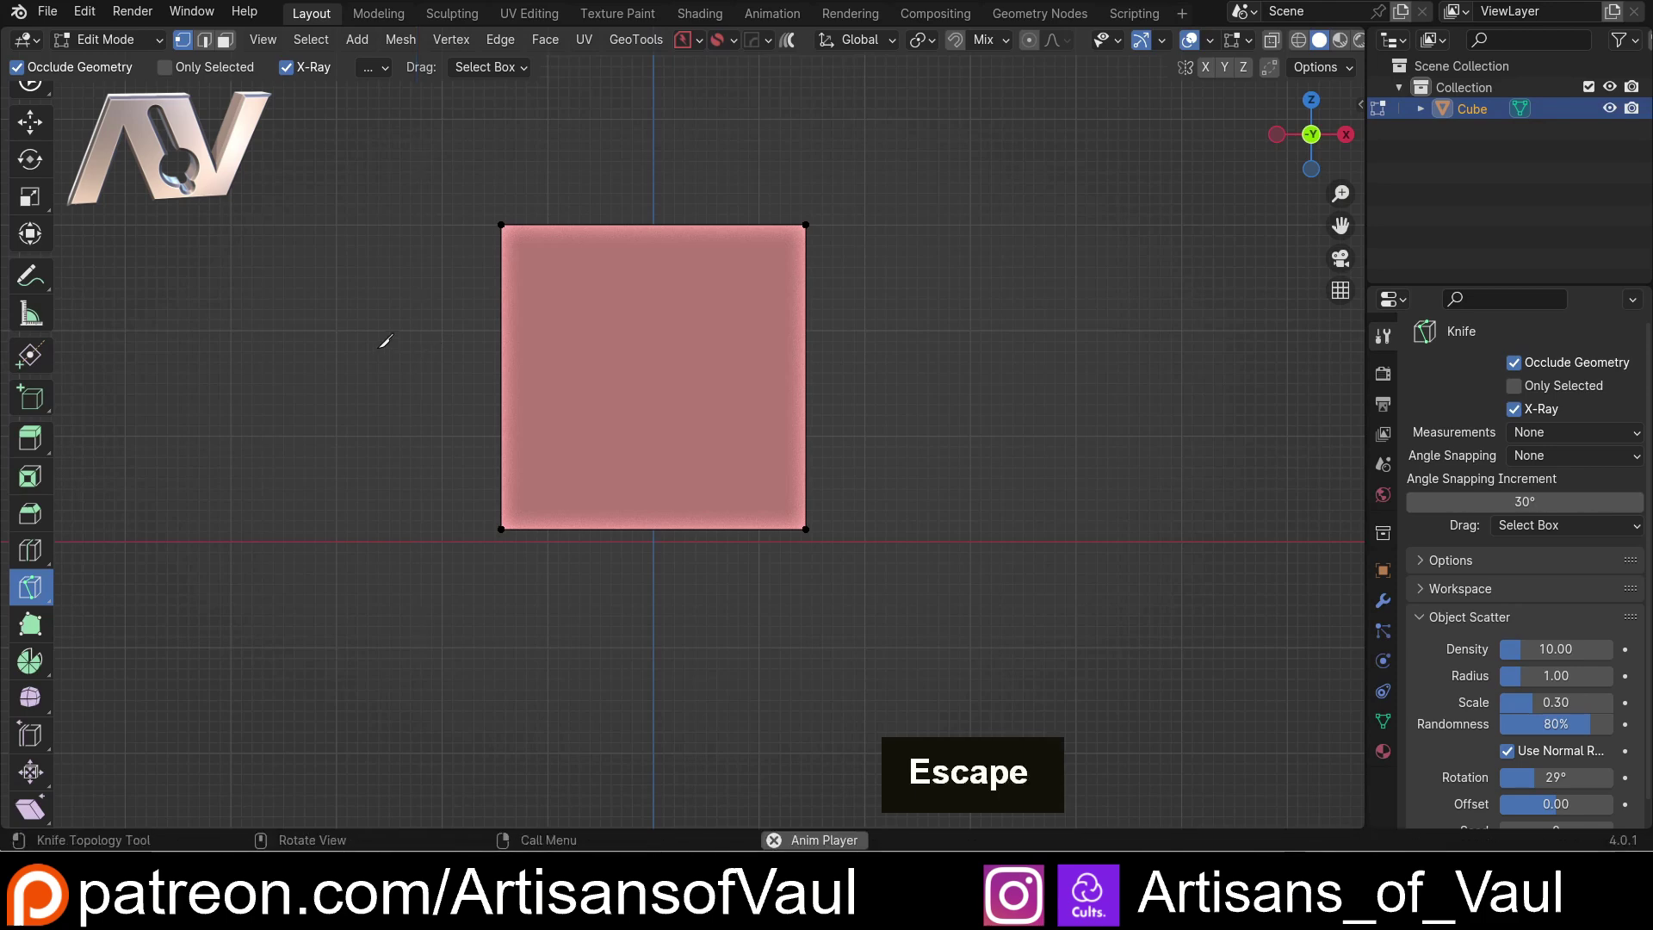
Cut an X-locked, cut-through horizontal line across the upper front face.
left_click(501, 314)
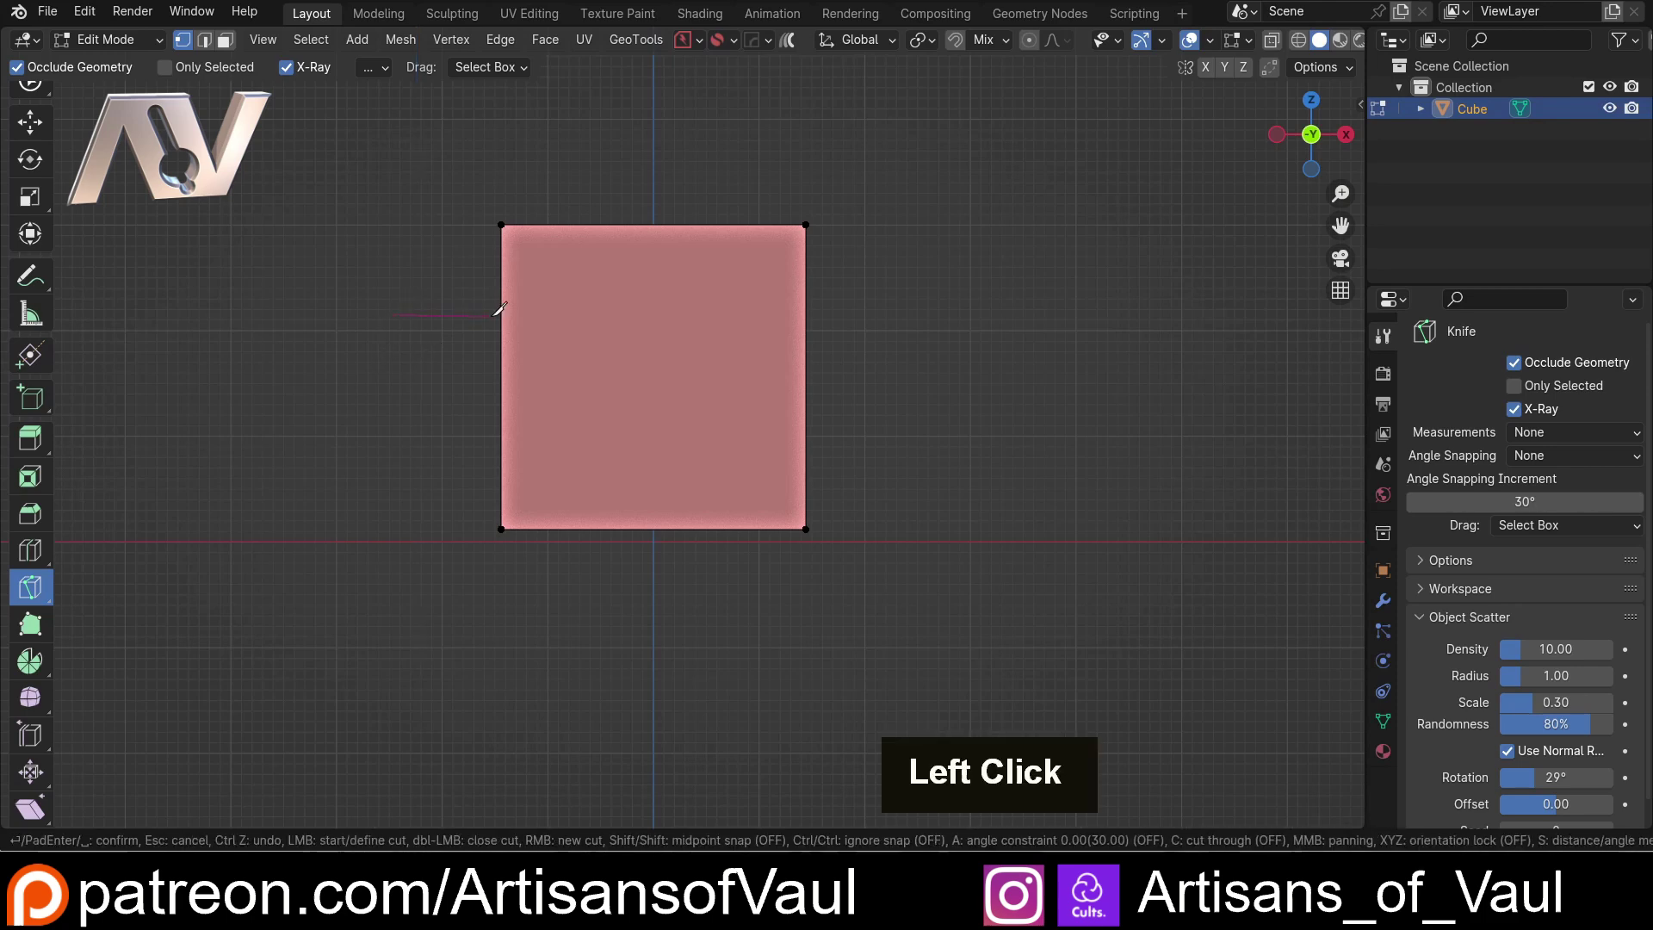
key("x")
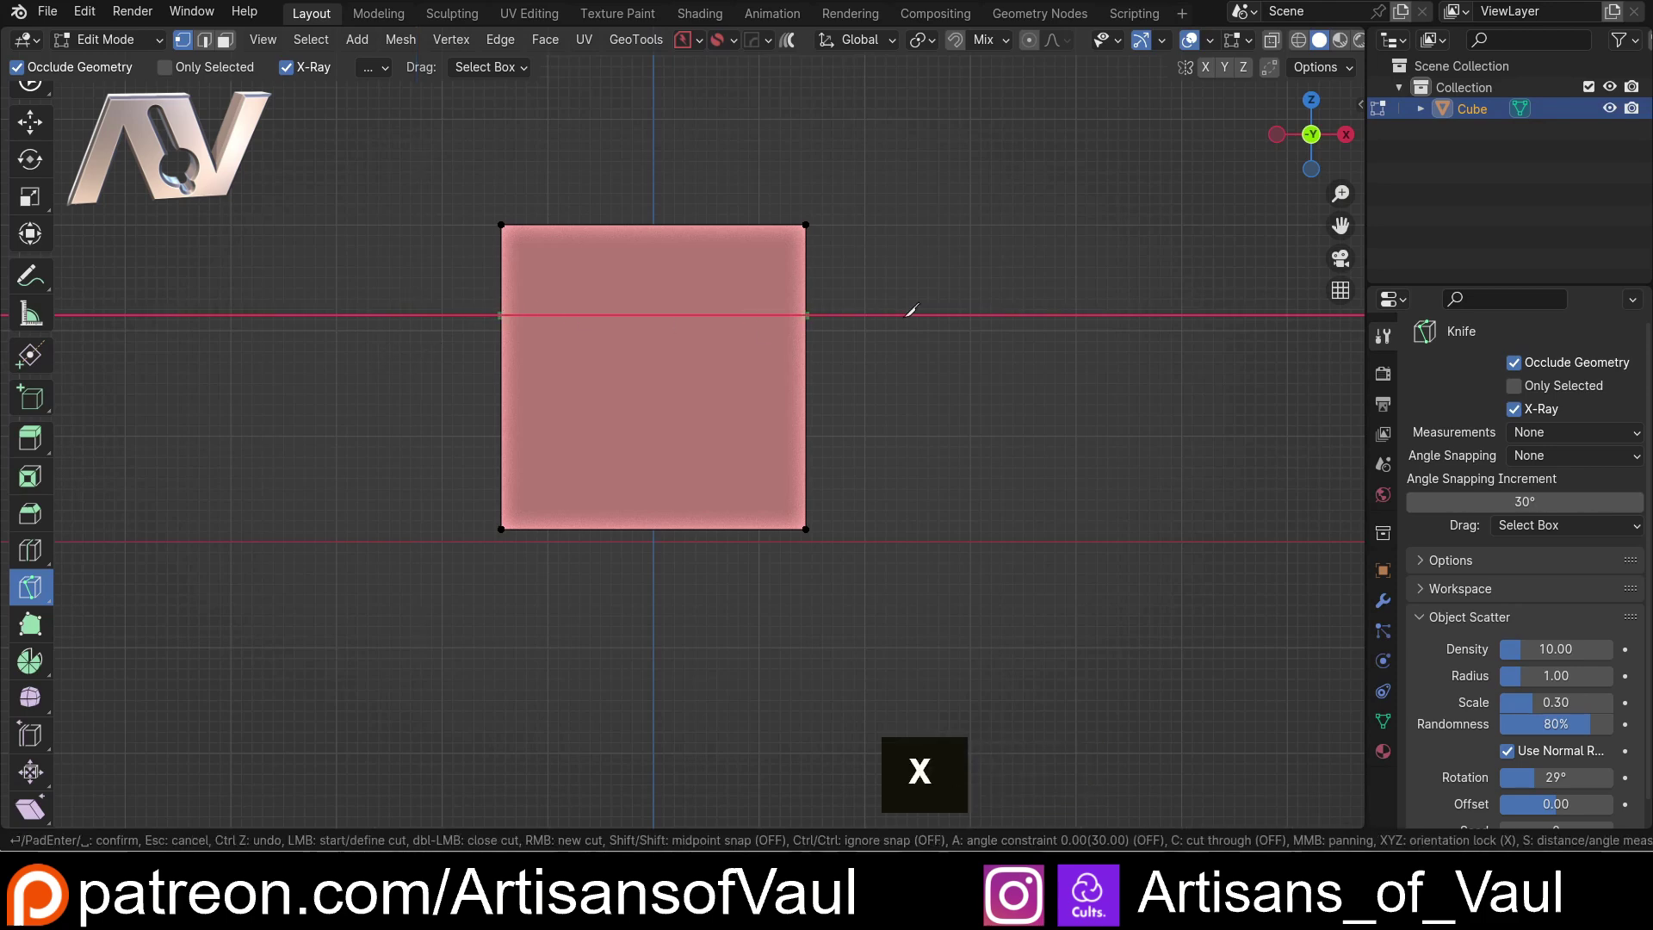
key("c")
left_click(983, 311)
key("Return")
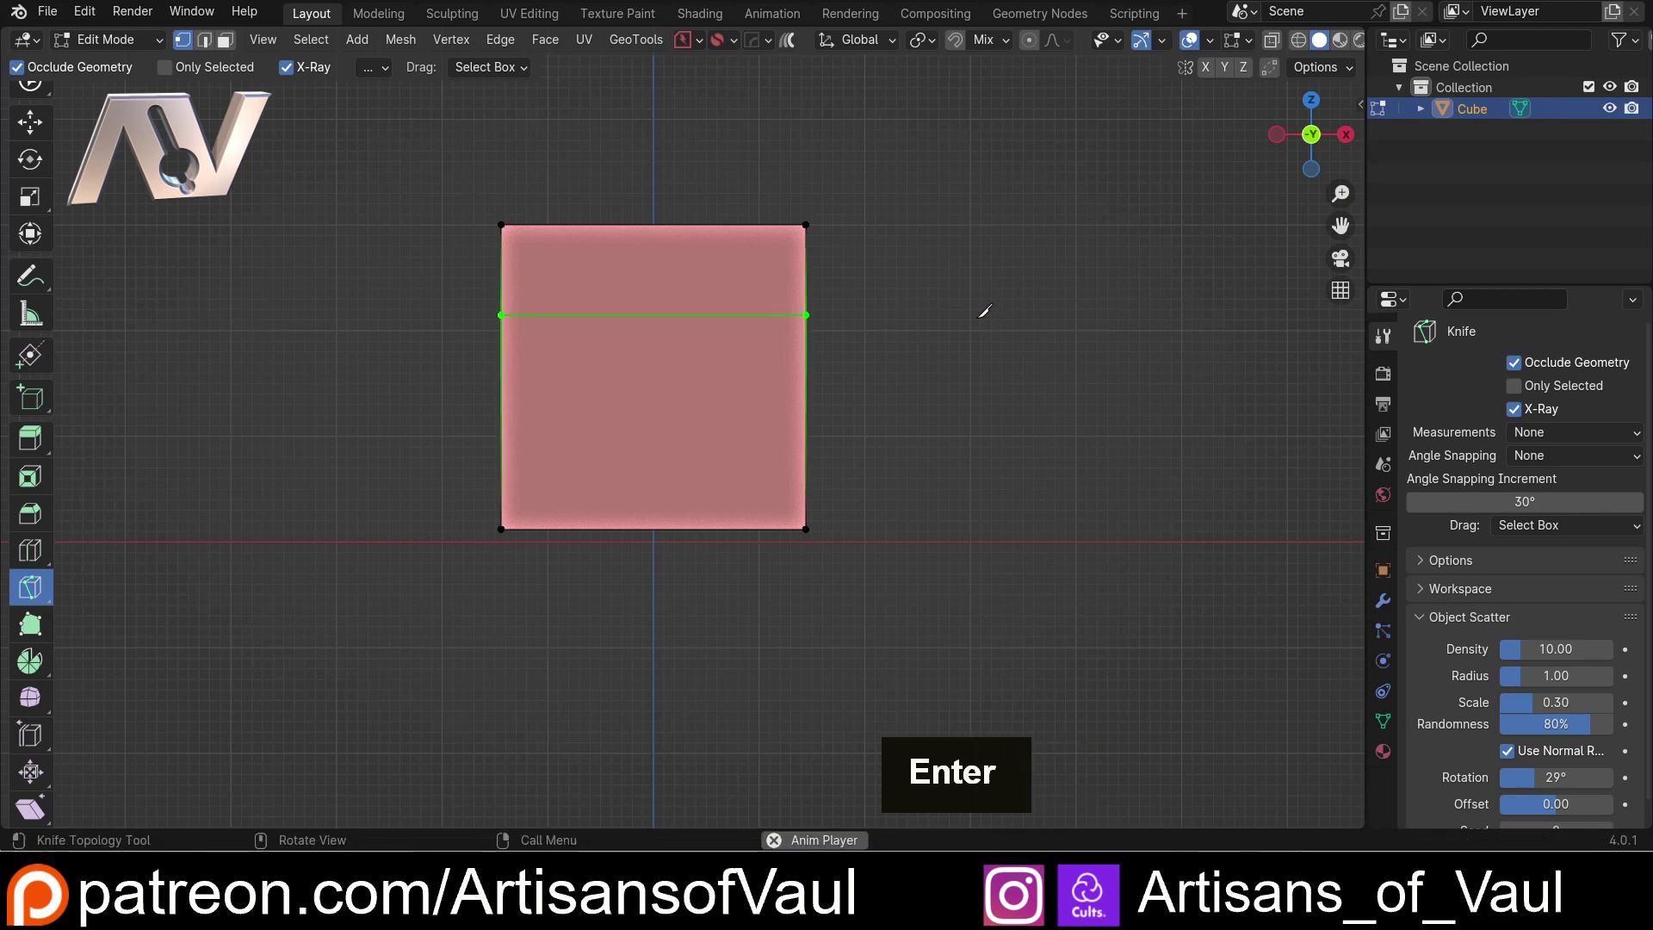
middle_click_drag(981, 310, 775, 344)
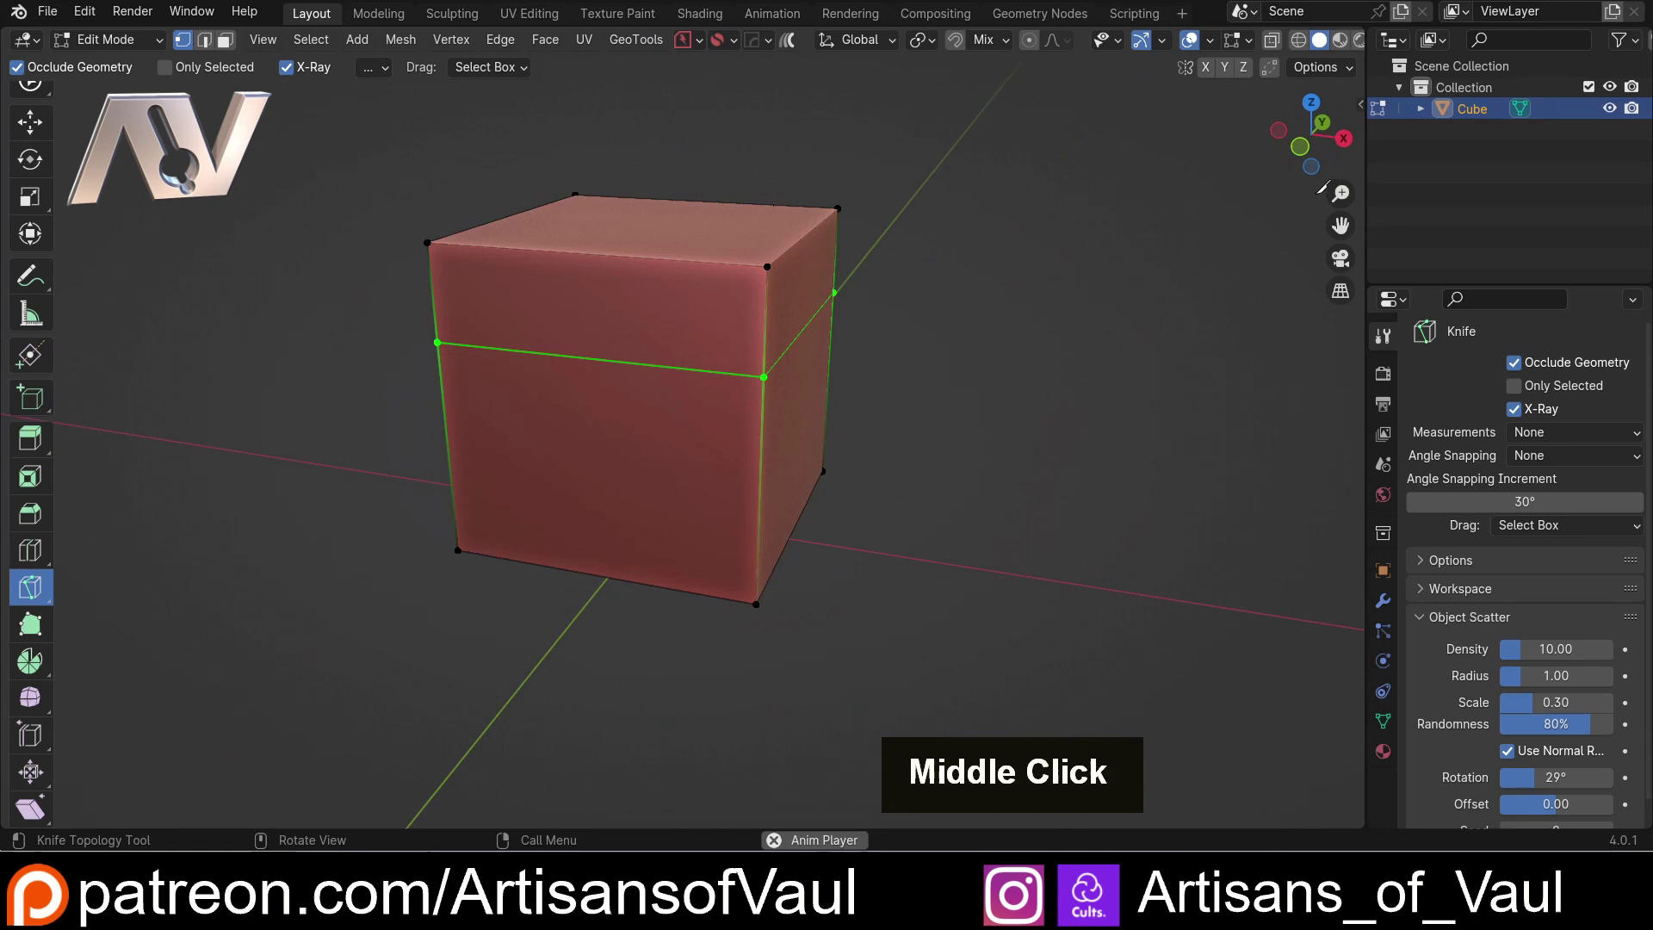
Undo the horizontal cut, then try a corner-to-corner diagonal cut and undo it.
left_click(1300, 146)
key("ctrl+z")
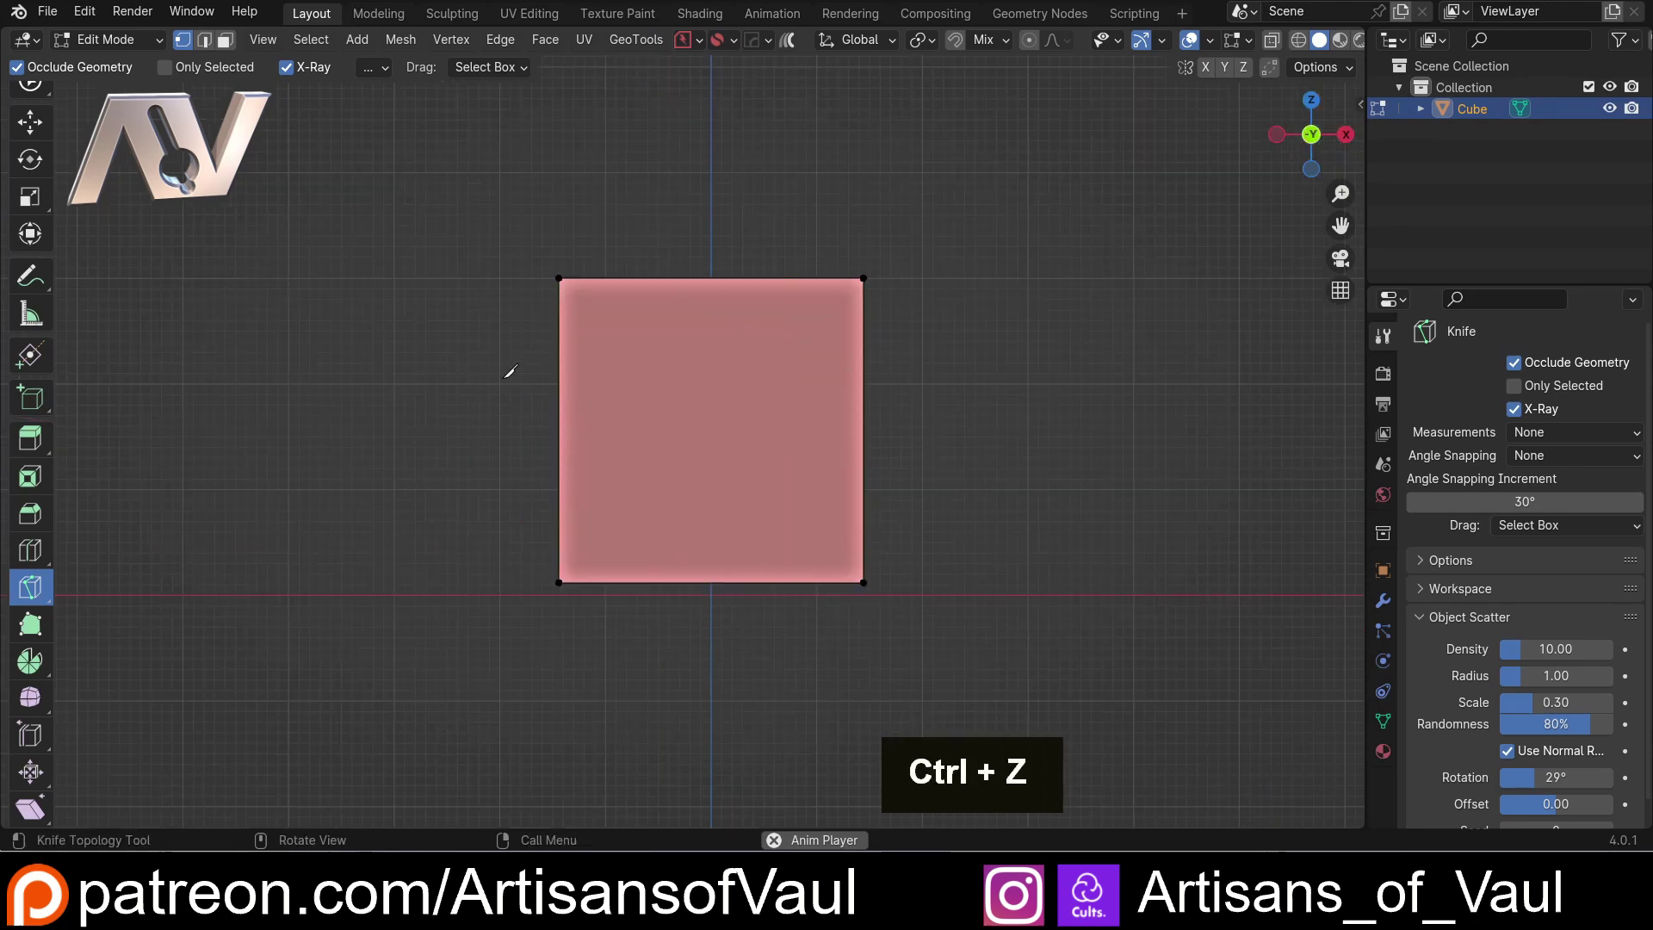
mouse_move(509, 369)
middle_mouse_down()
mouse_move(494, 340)
mouse_move(493, 392)
middle_mouse_up()
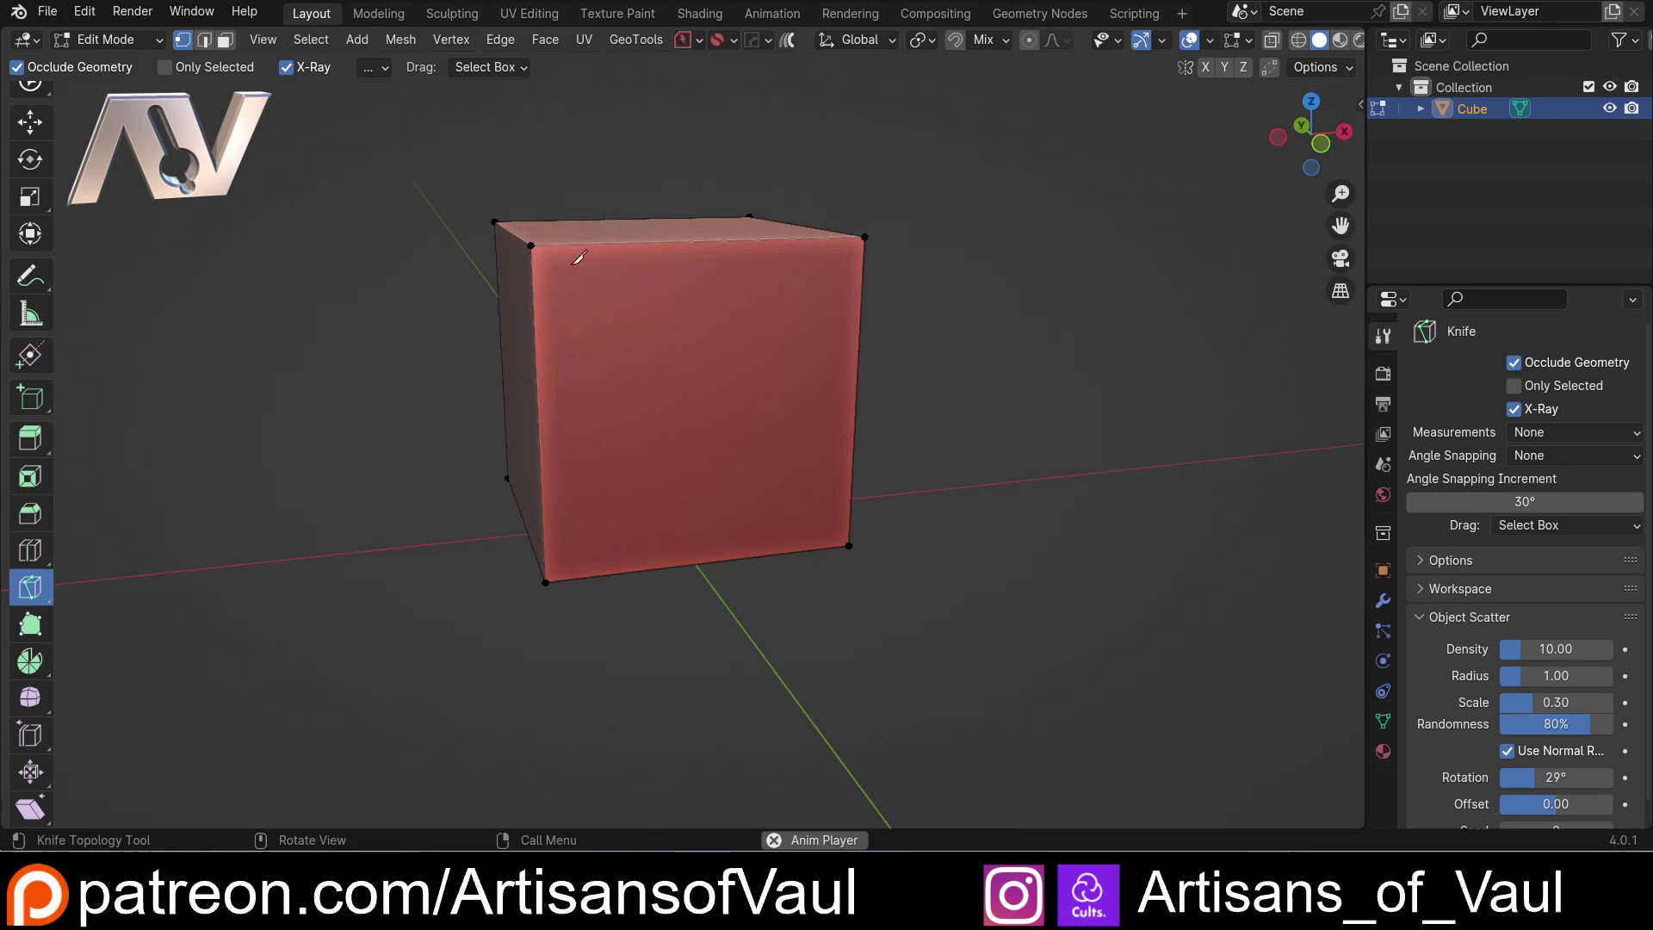
left_click(531, 246)
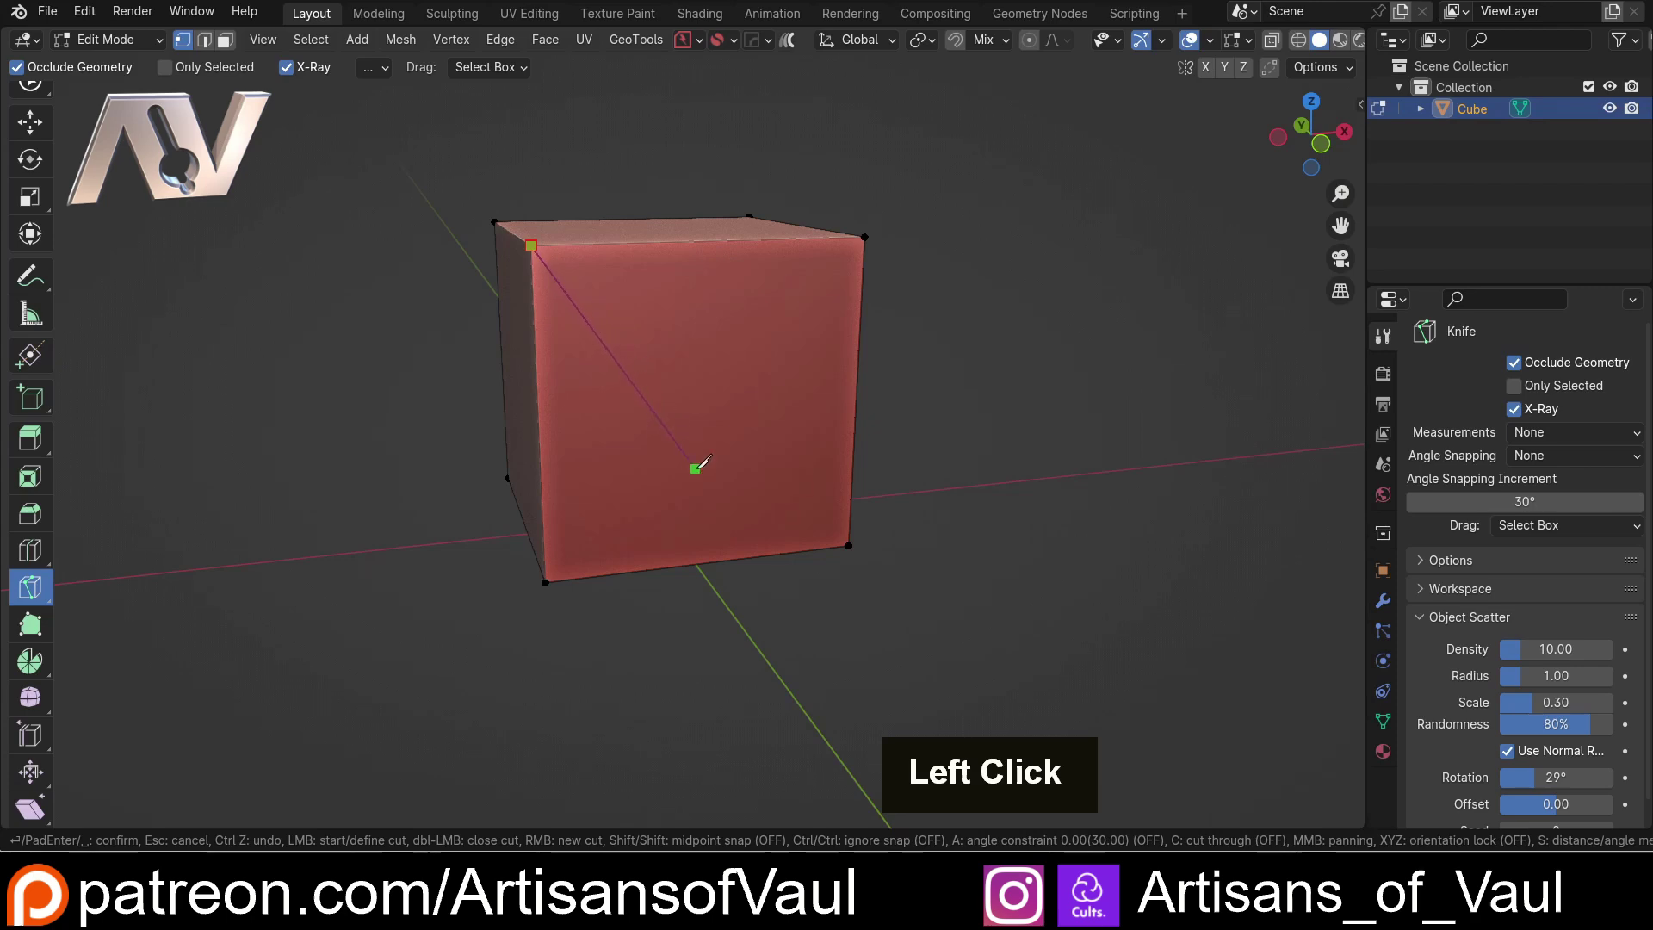
left_click(849, 545)
key("space")
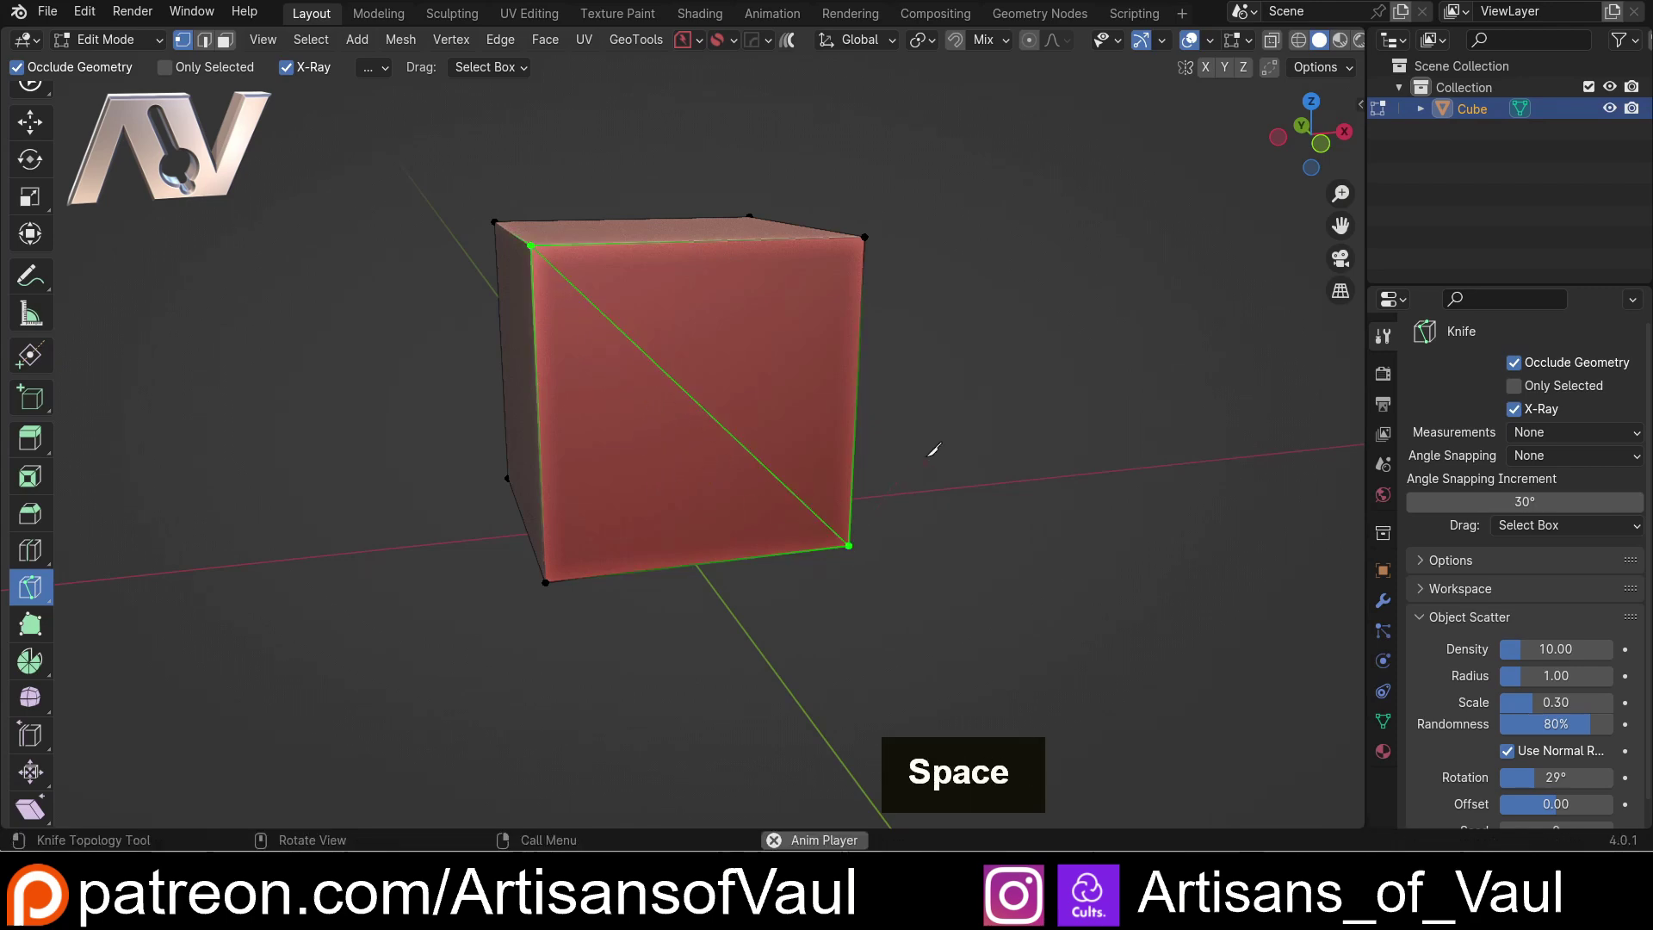
middle_click_drag(935, 450, 738, 396)
key("ctrl+z")
In front orthographic view, start an angle-constrained knife cut and cancel it.
middle_click_drag(602, 379, 653, 361, "shift")
scroll(594, 374, "up", 4)
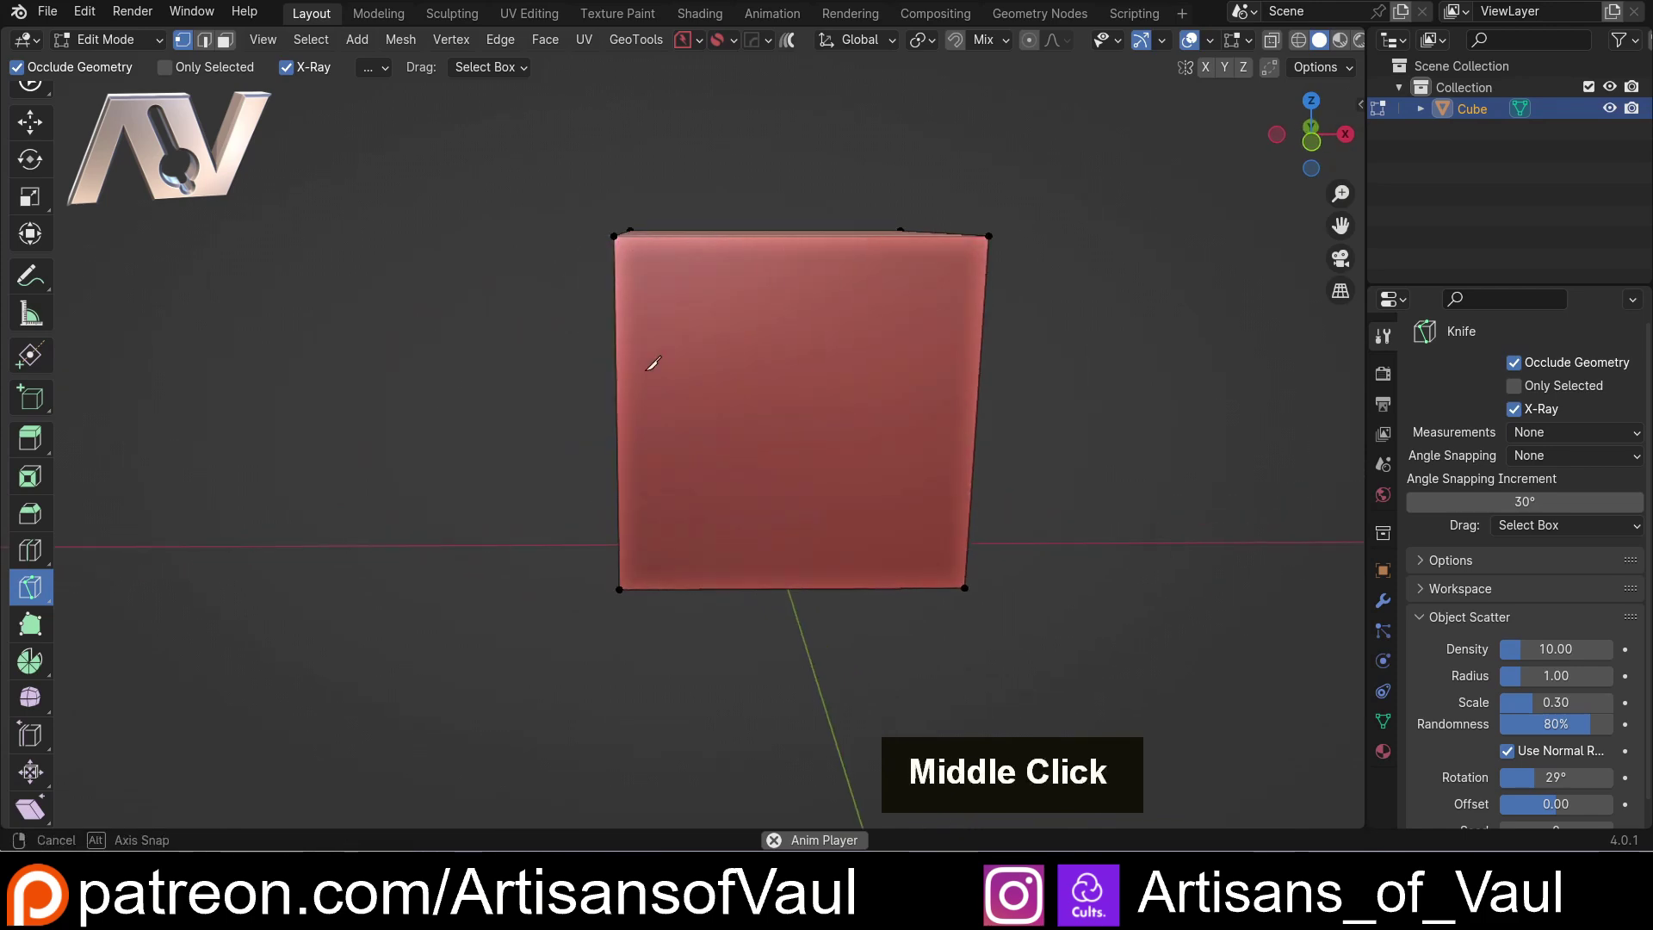
left_click(1311, 141)
middle_click_drag(694, 303, 524, 235, "shift")
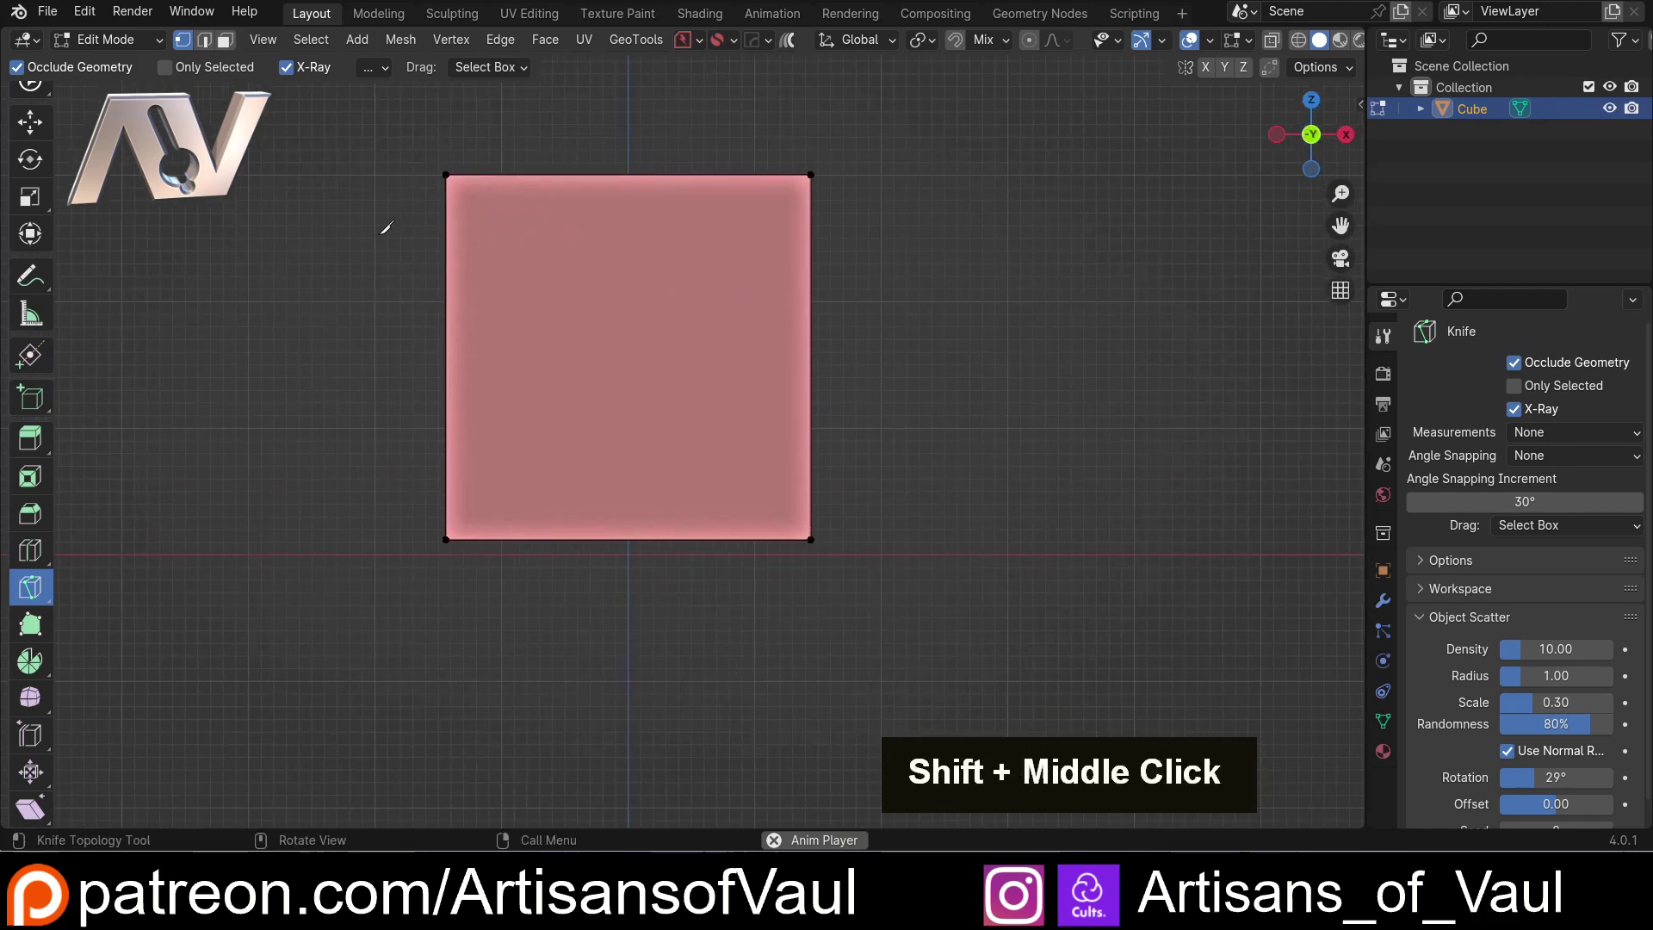
left_click(379, 235)
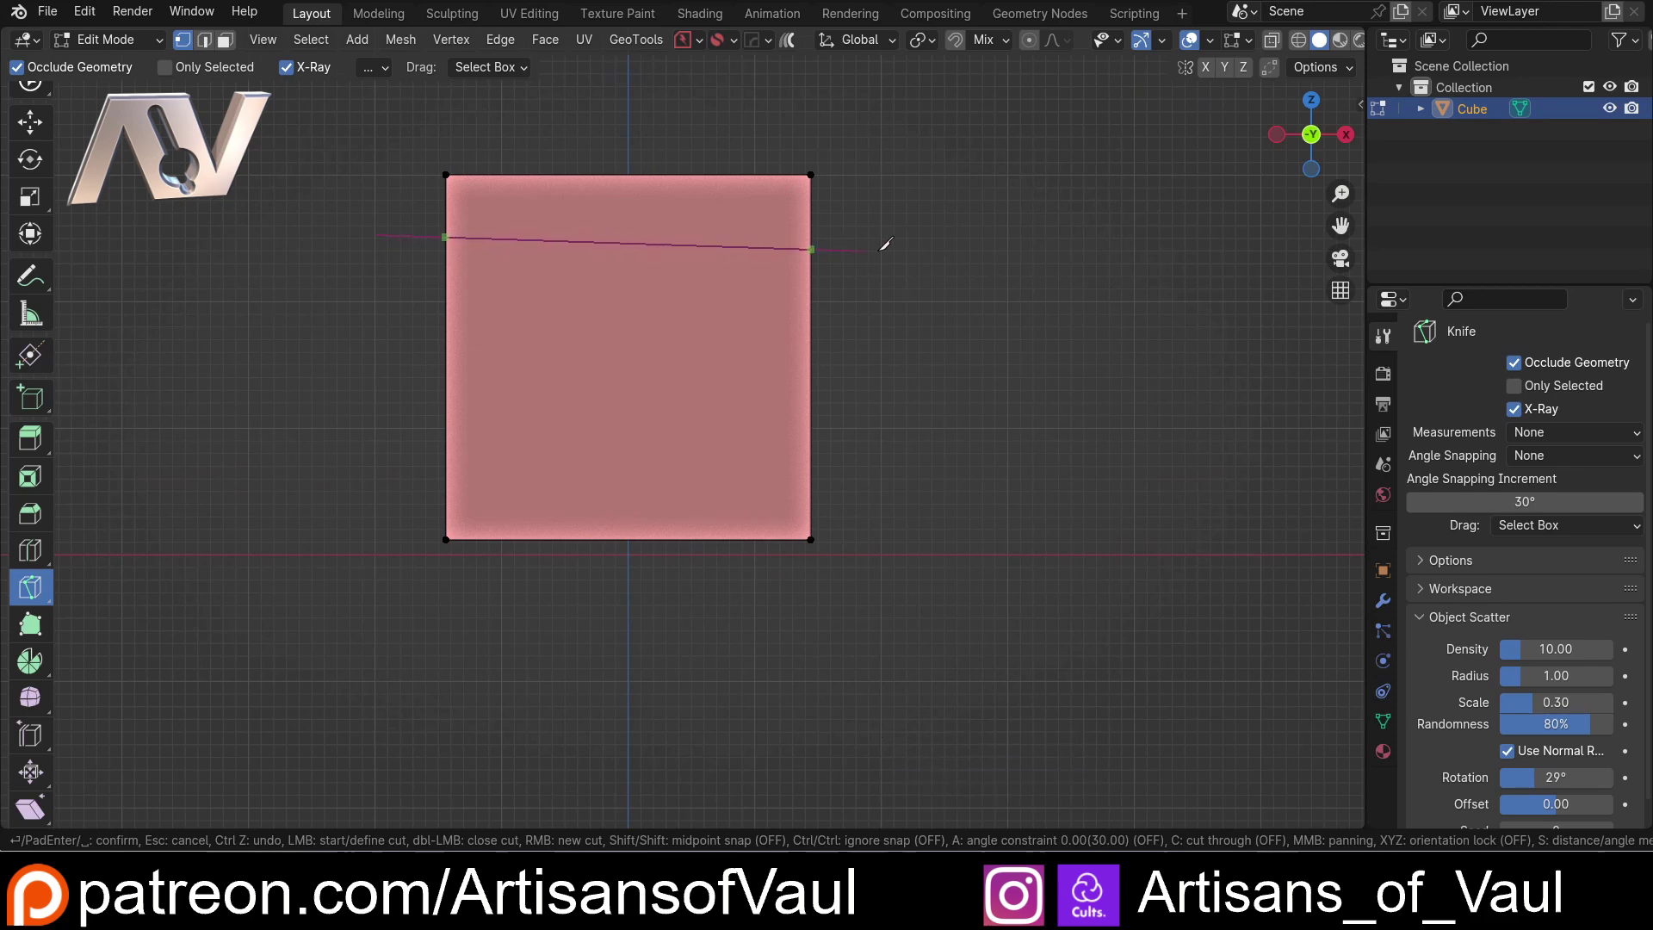
key("a")
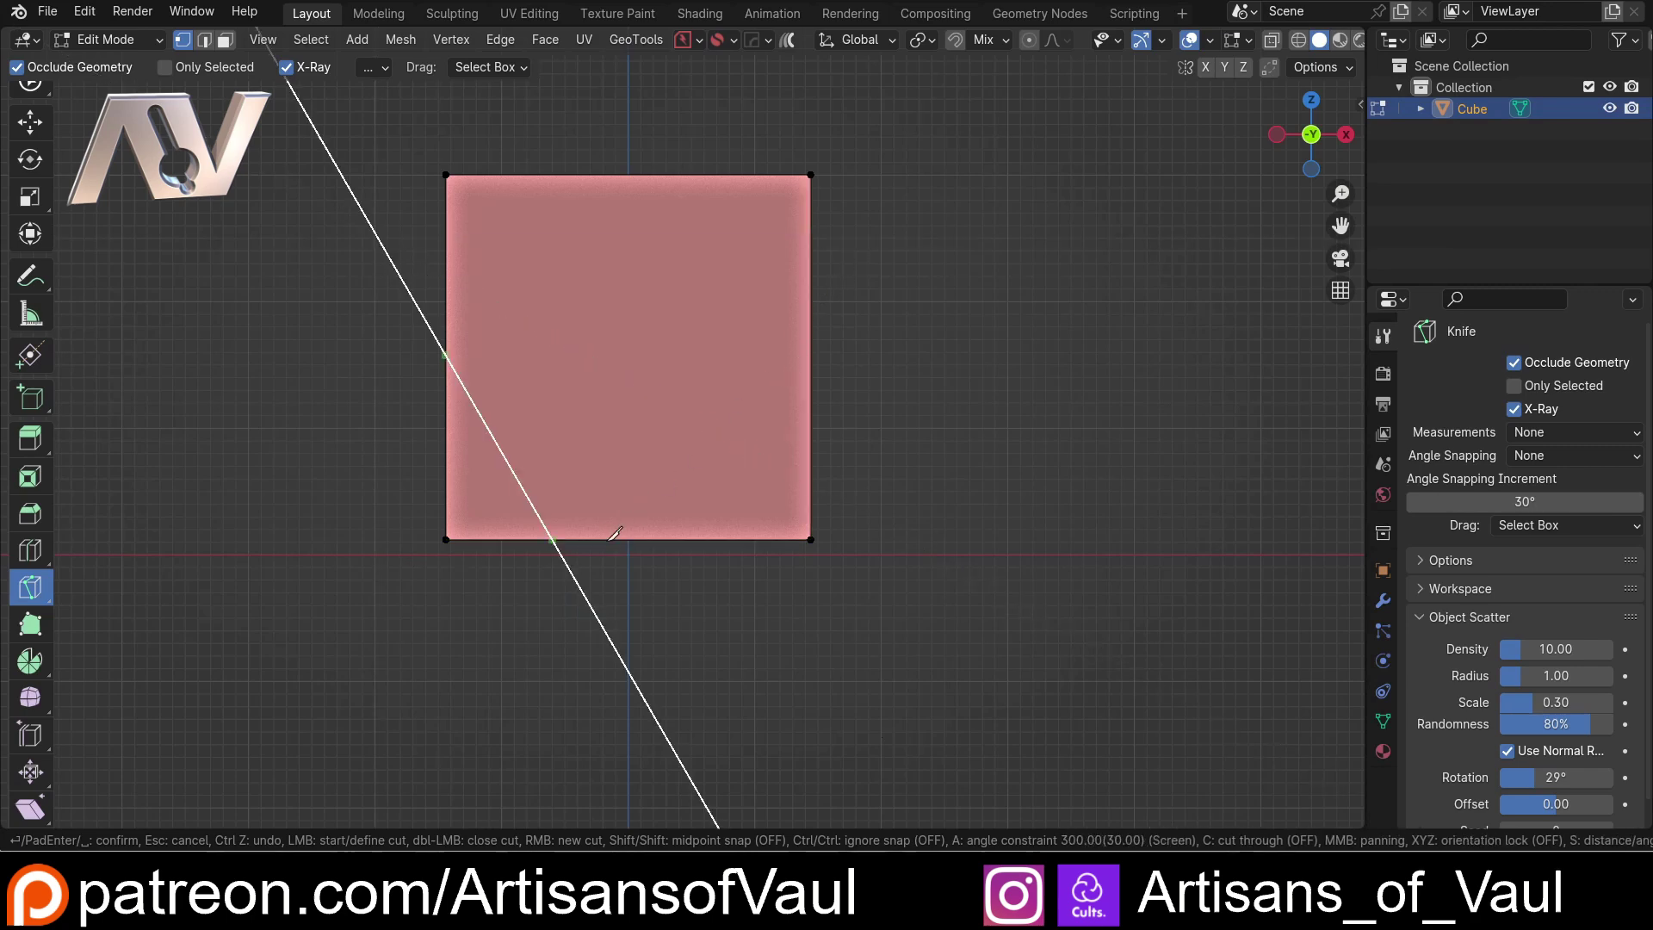
key("Escape")
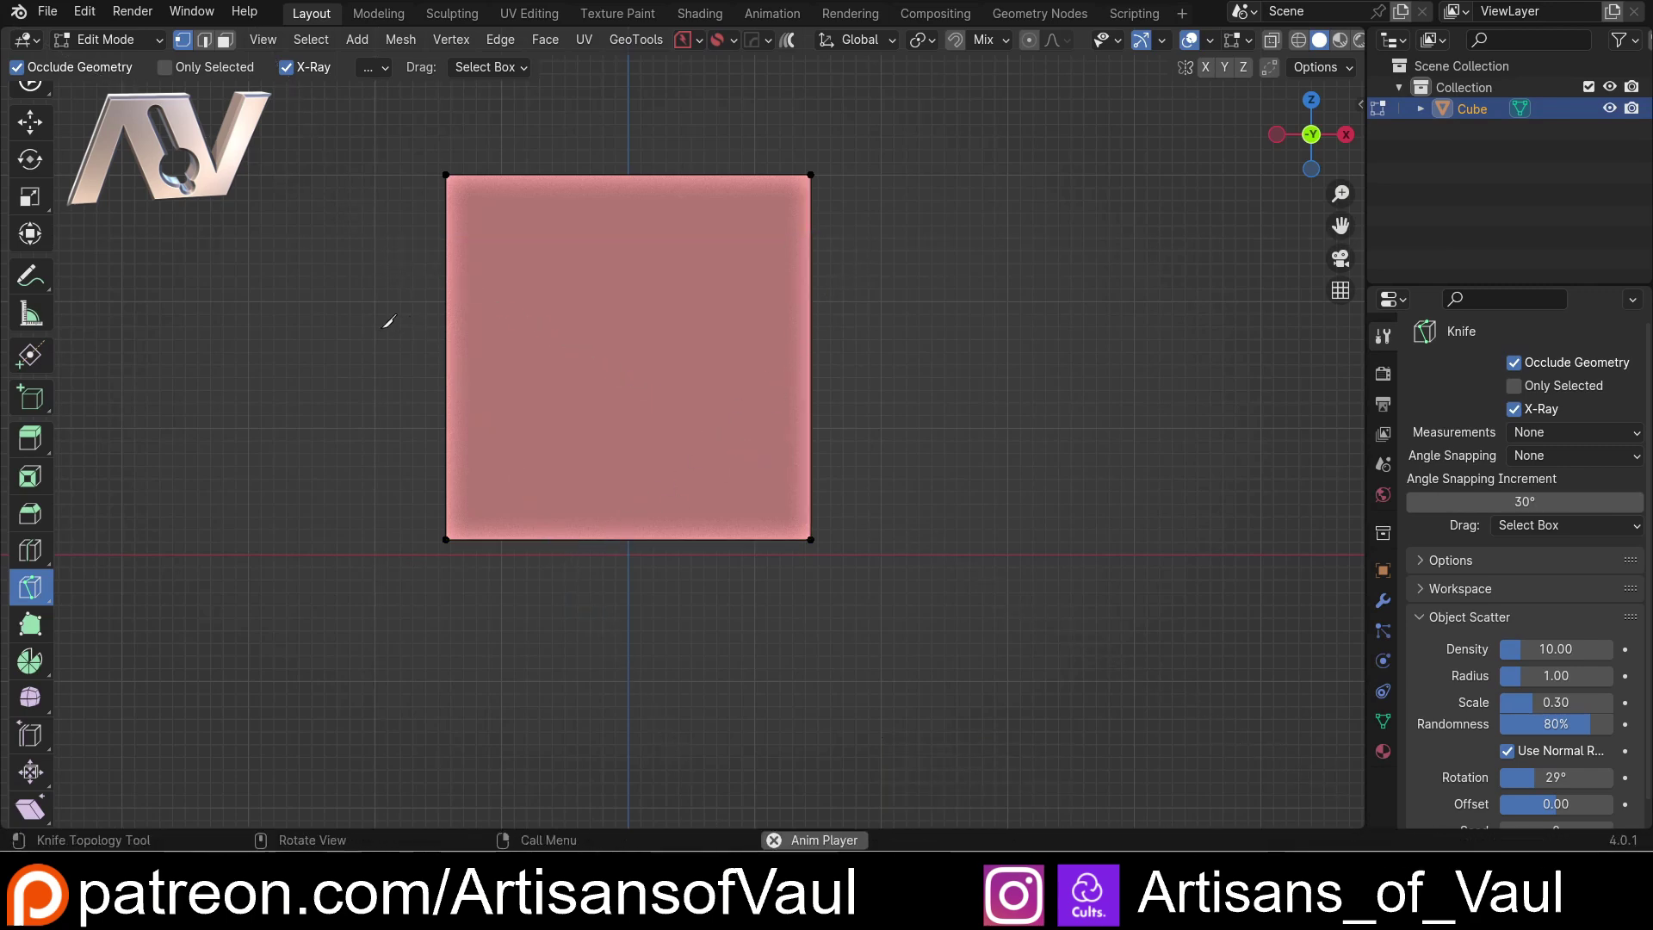
In the Preferences keymap, search 'knife', set Angle Snap Increment to 15°, and save.
left_click(85, 12)
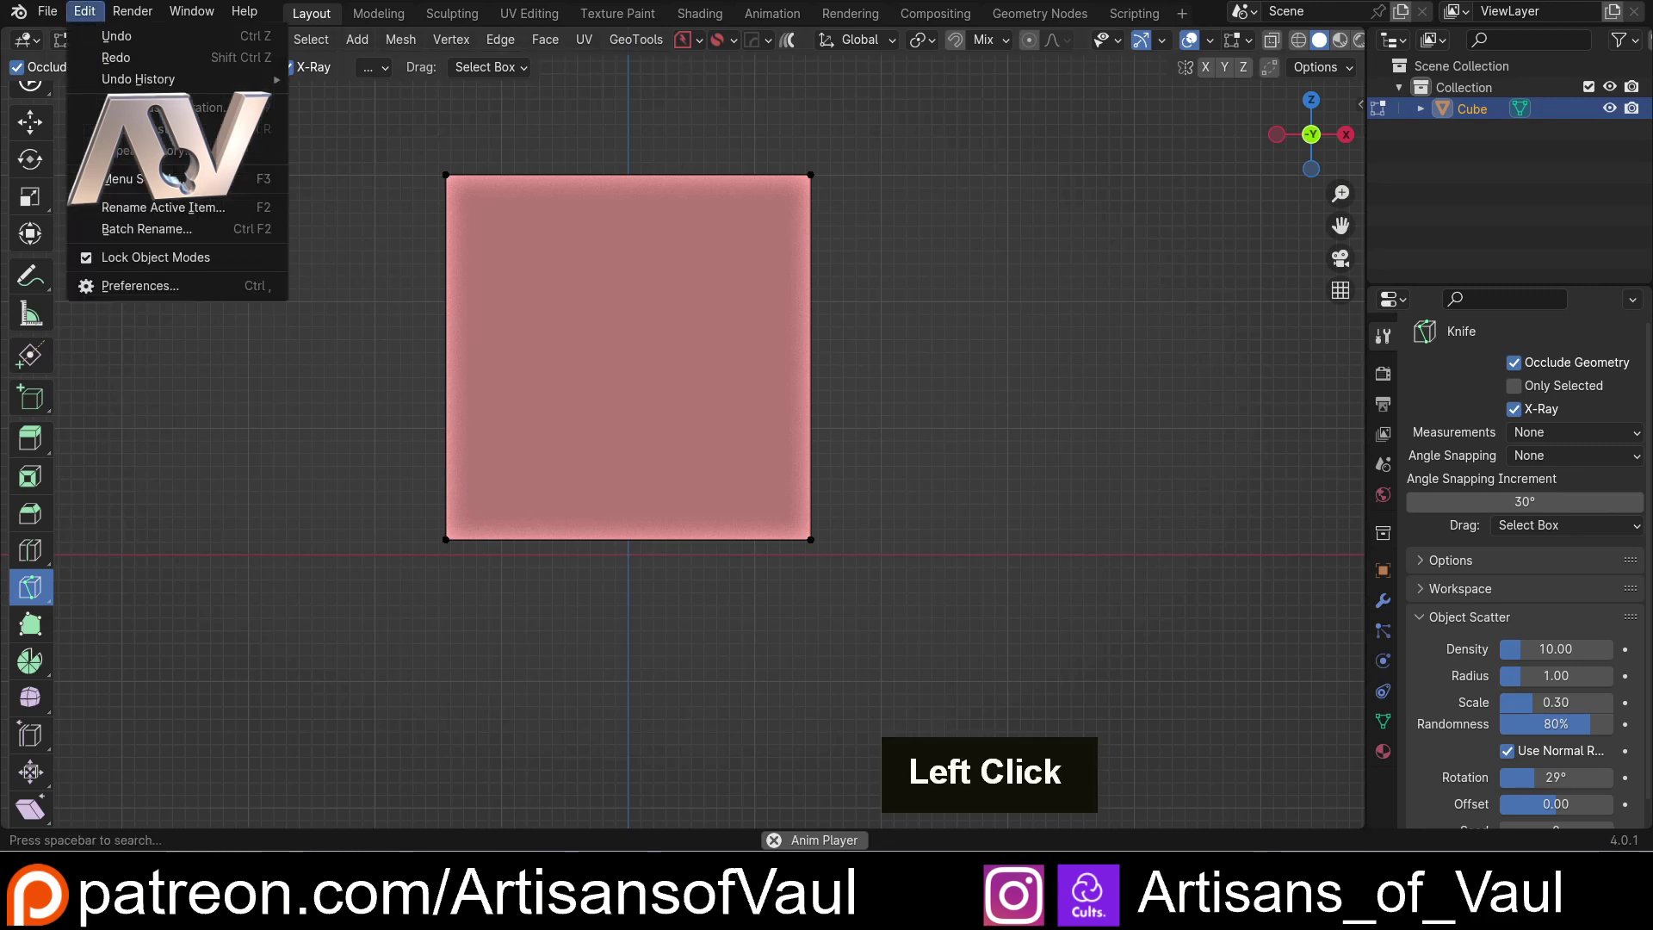
left_click(195, 291)
left_click_drag(280, 4, 622, 156)
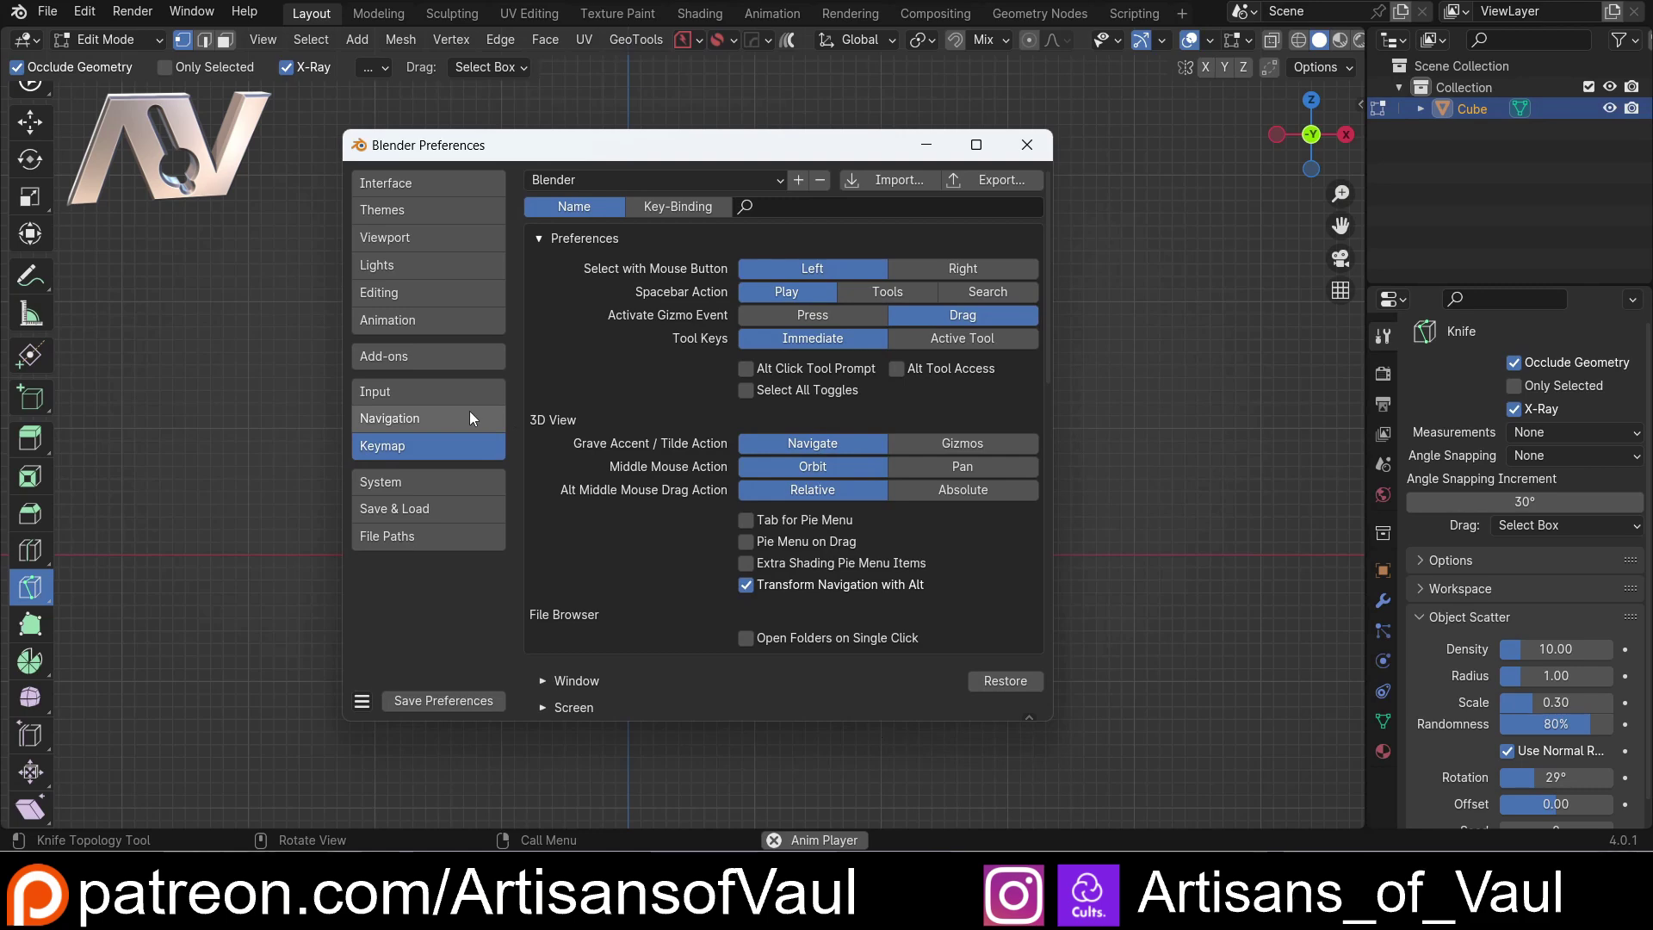
left_click(885, 211)
type("knife")
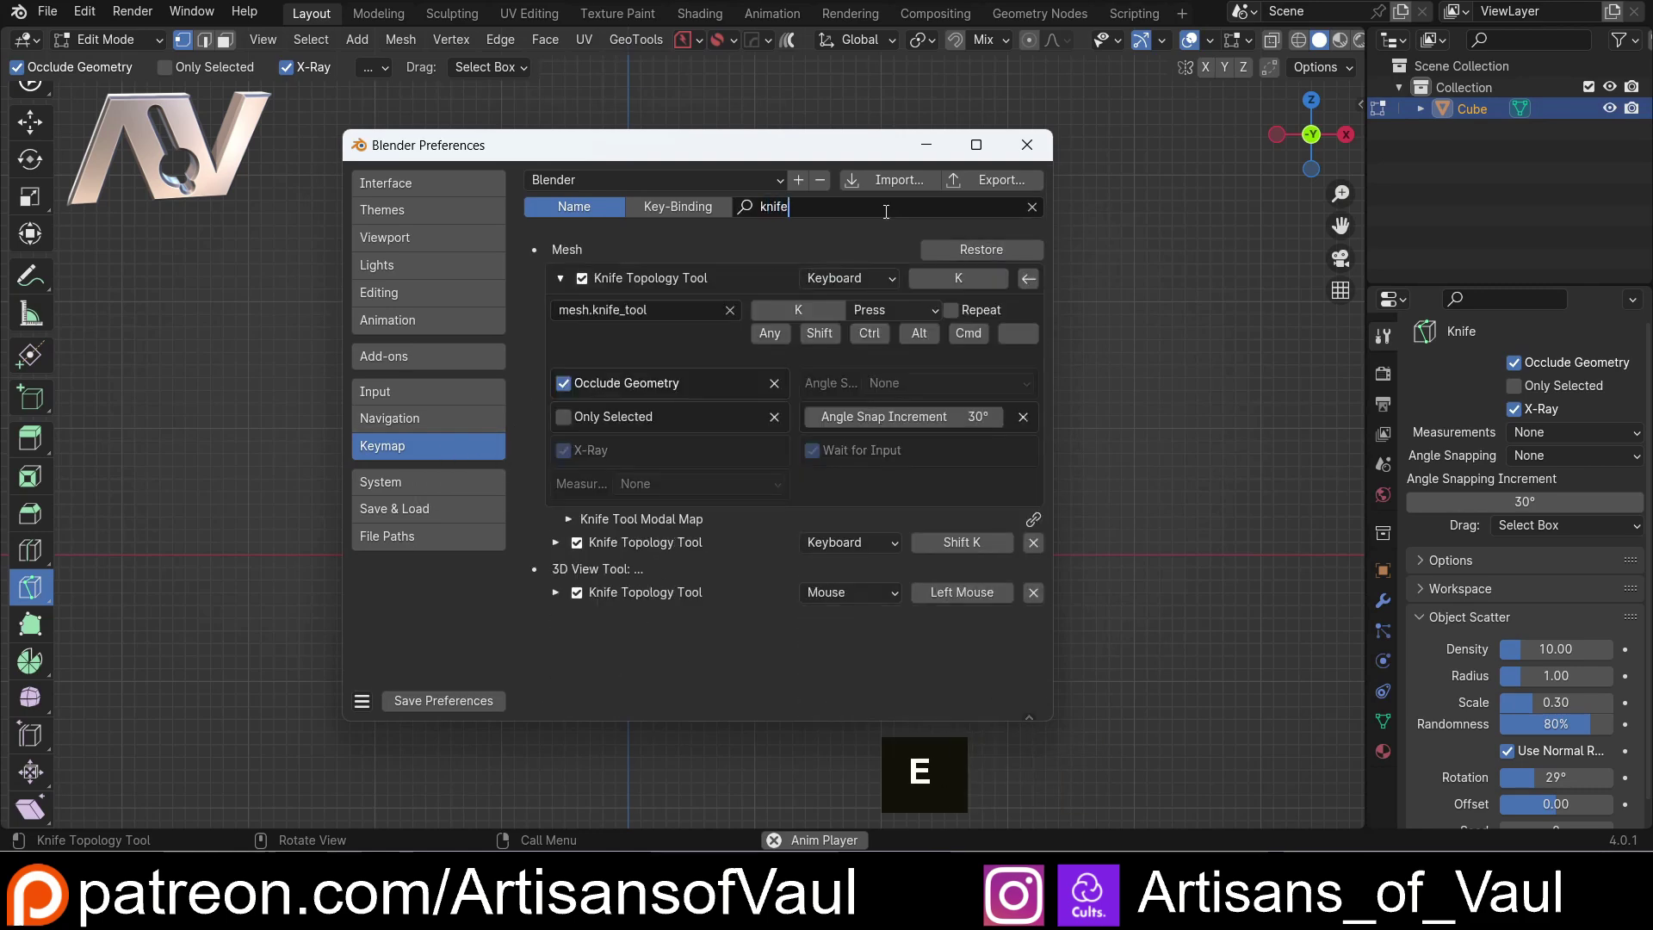
left_click(926, 417)
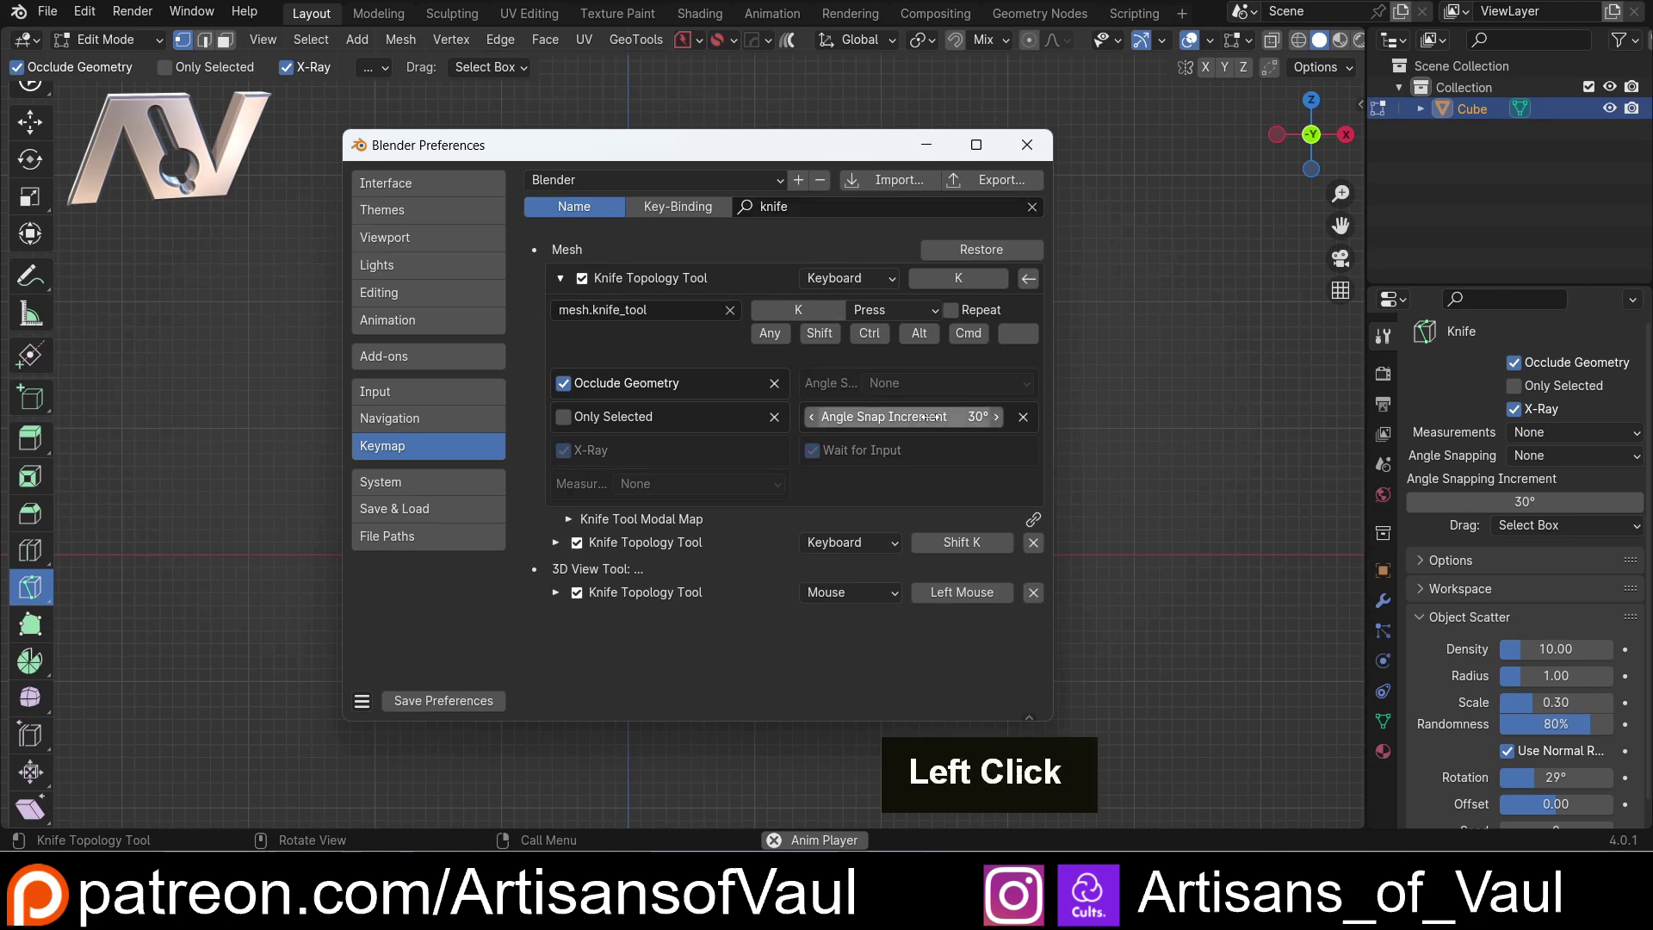
key("1")
left_click(927, 416)
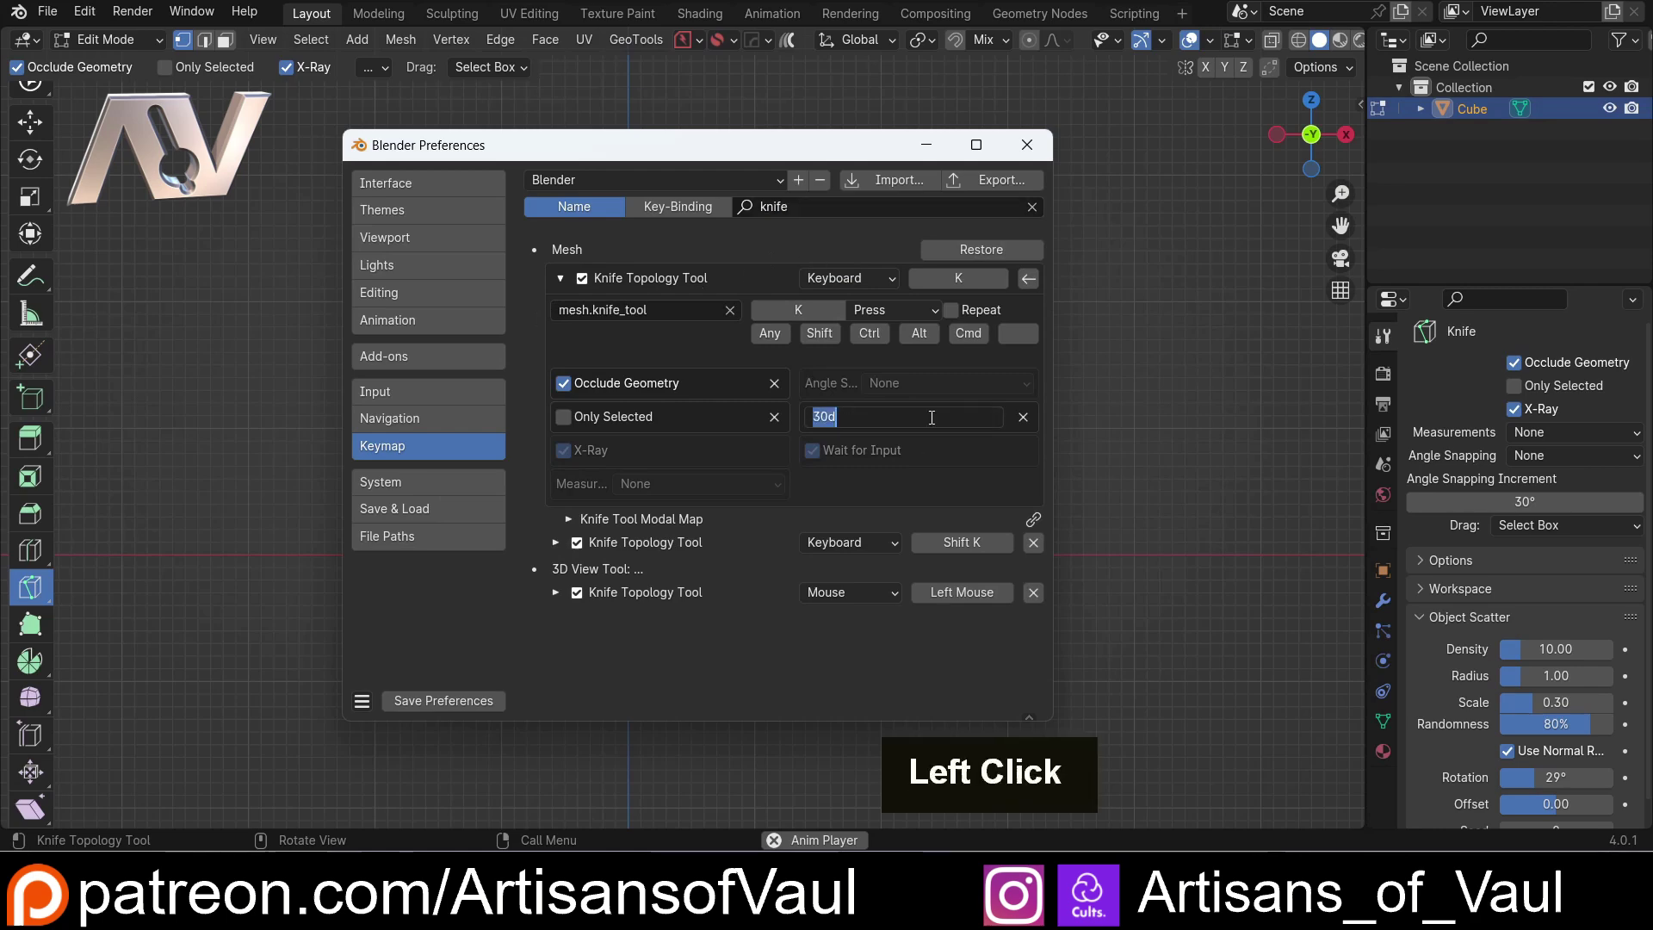
type("15")
key("Return")
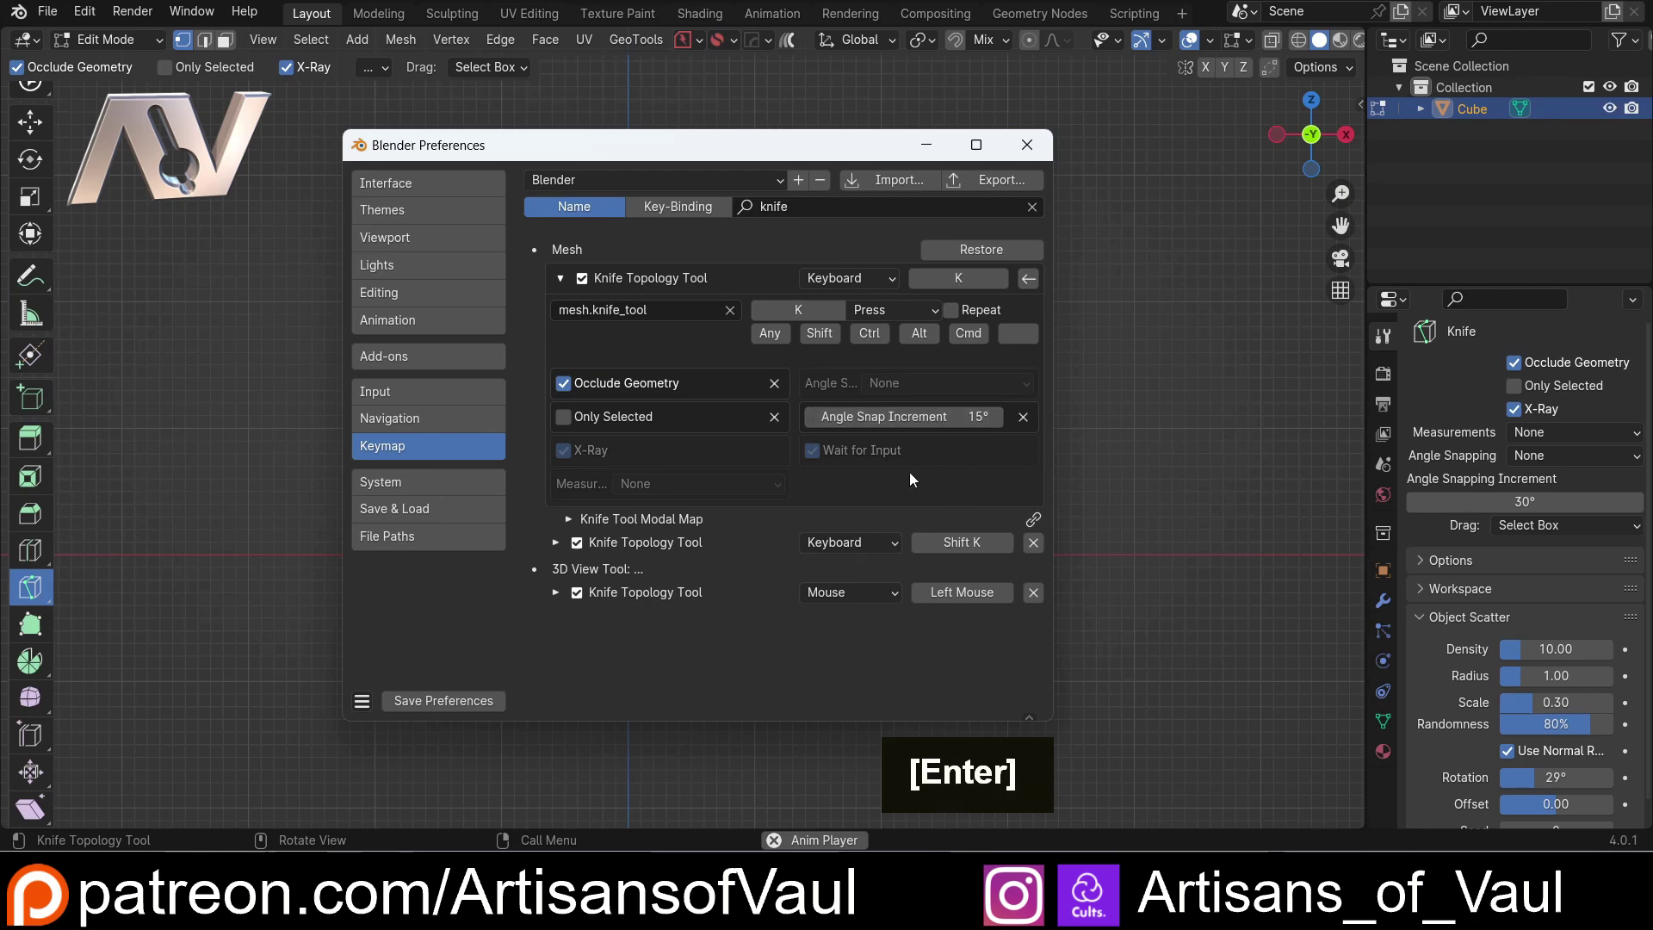
left_click(444, 701)
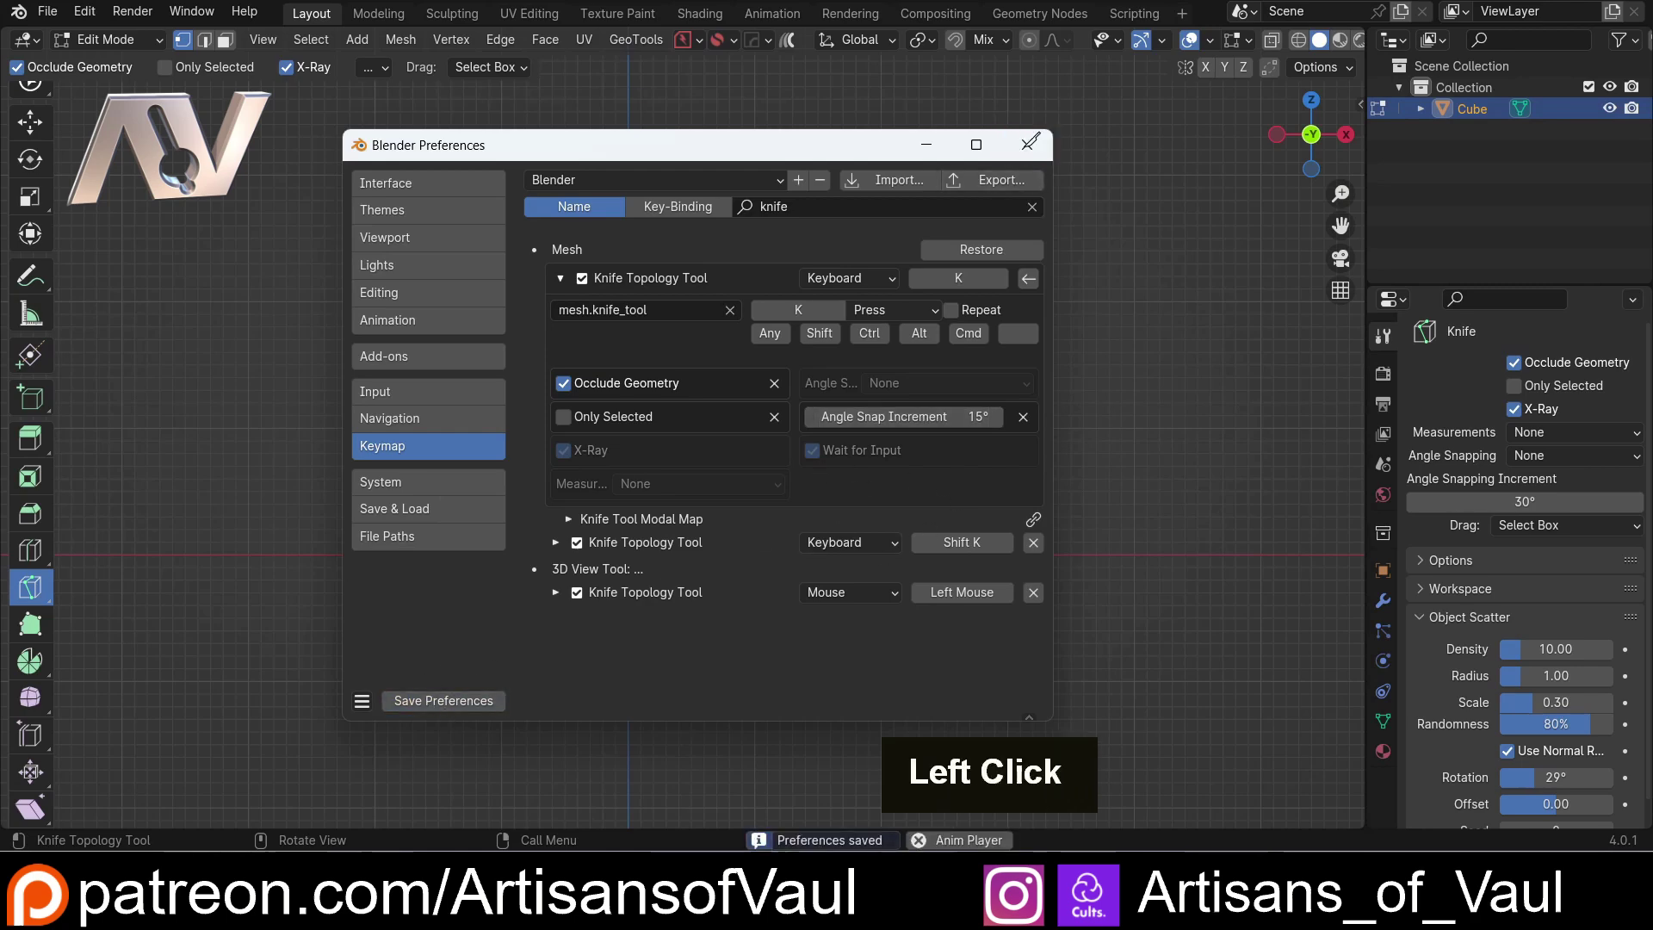
Close Preferences and test an angle-snapped knife cut, then cancel it.
left_click(1030, 143)
left_click(392, 266)
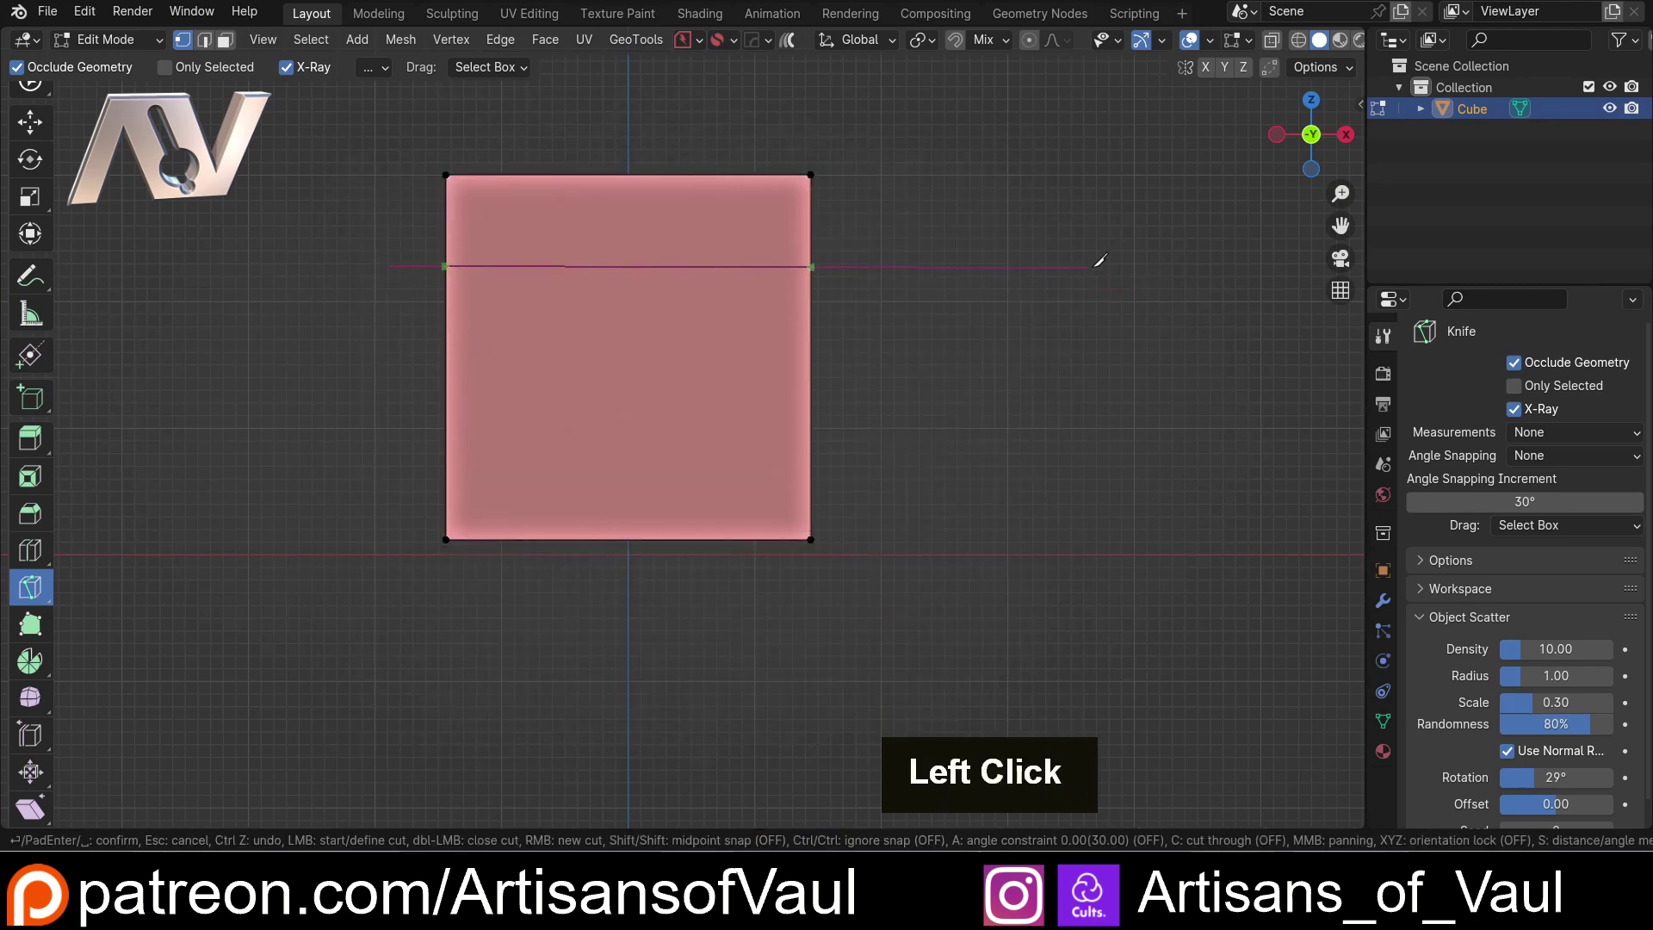
key("a")
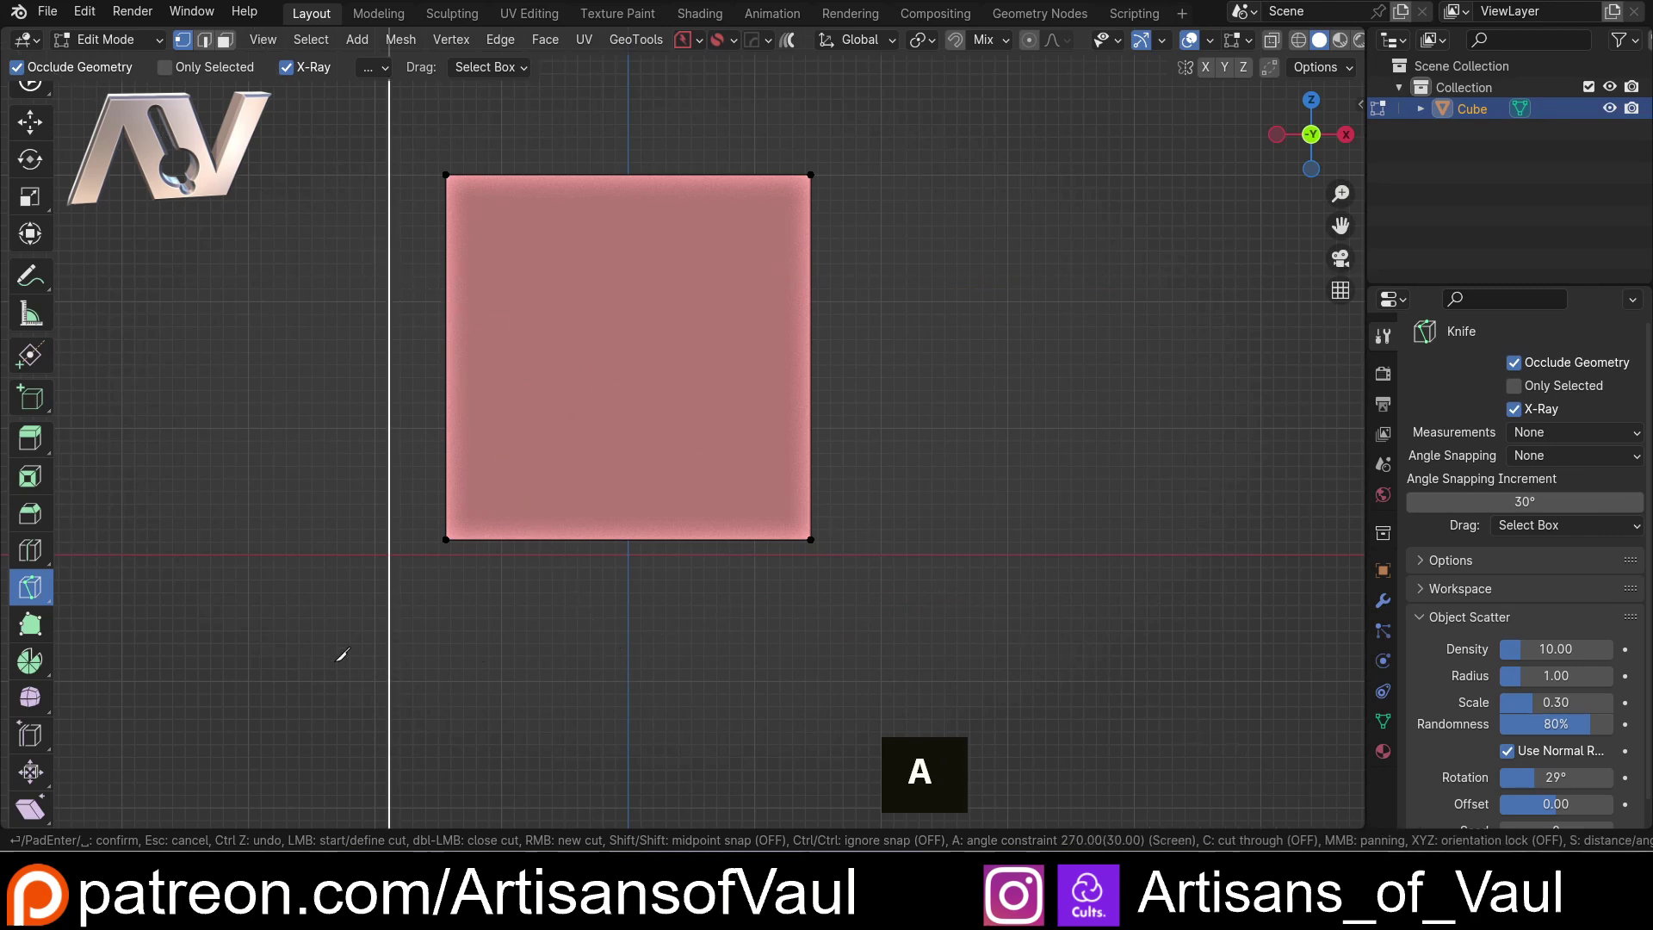
key("Escape")
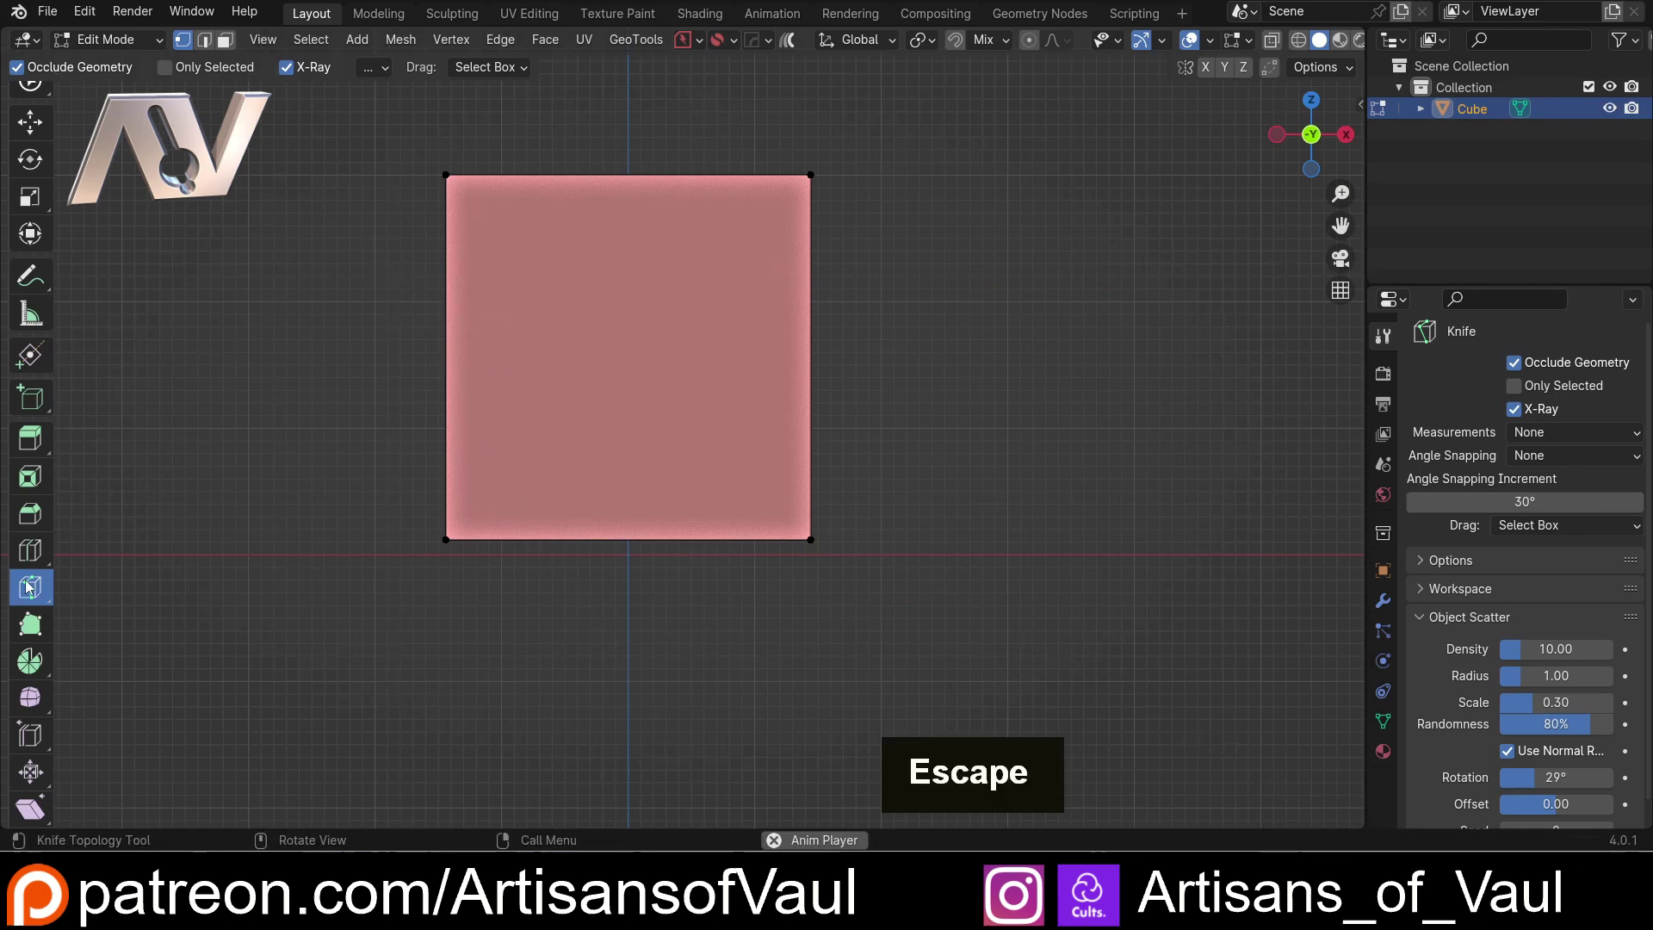
Switch to Select Box and test another 15°-snapped knife cut before cancelling.
scroll(30, 163, "up", 3)
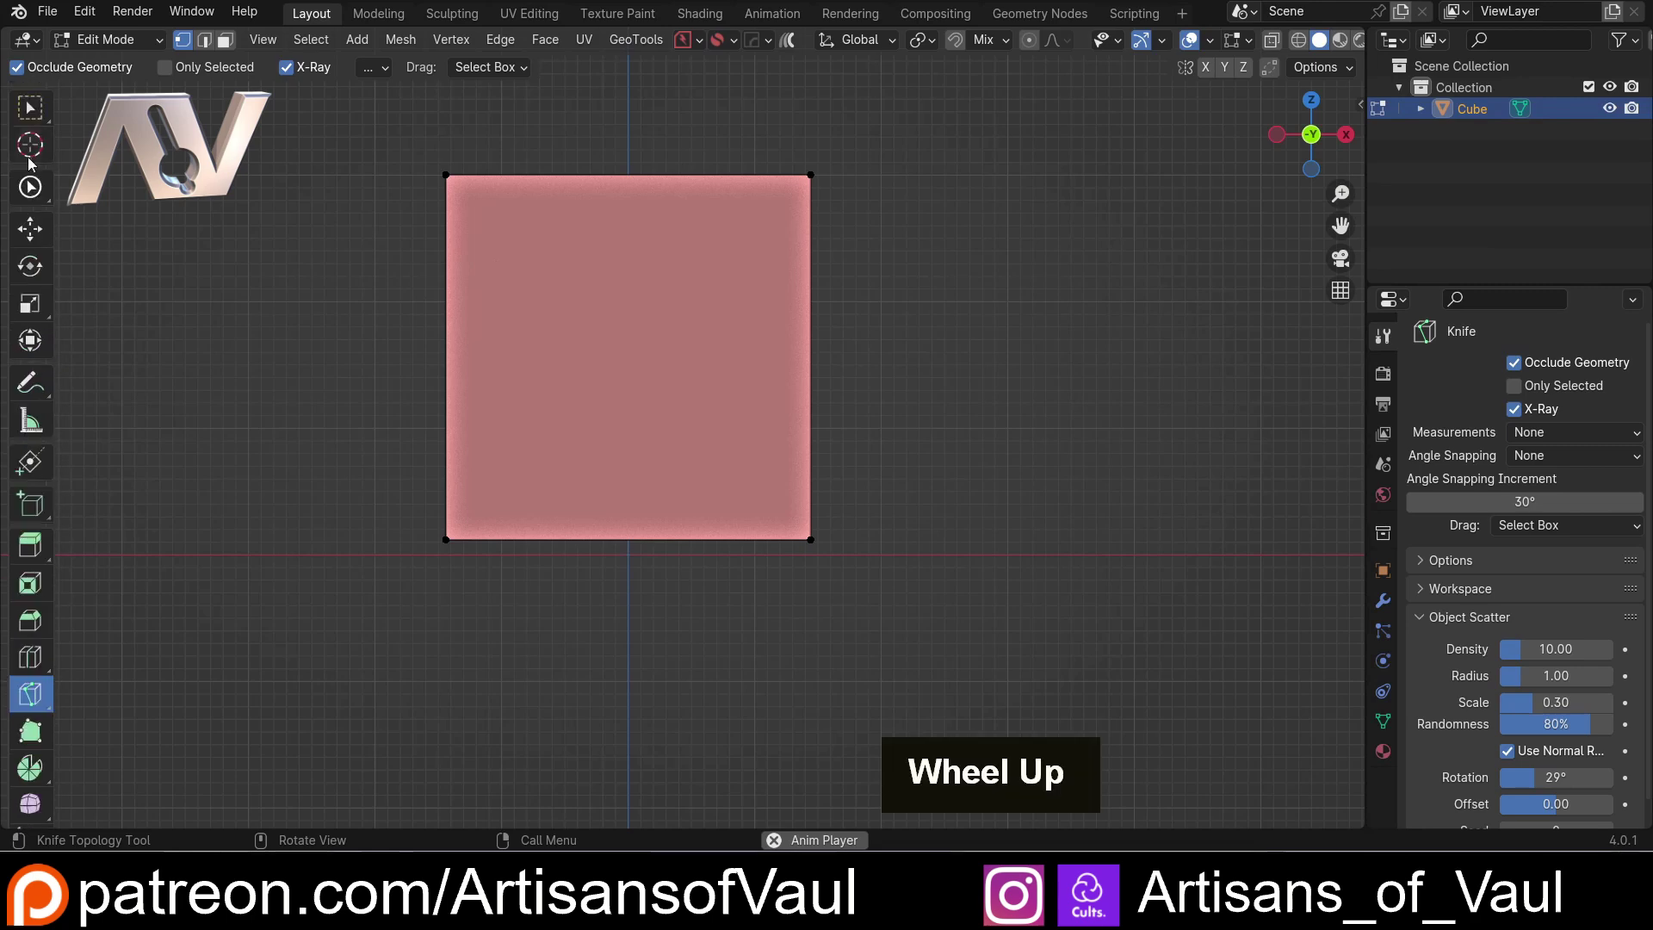
left_click(30, 108)
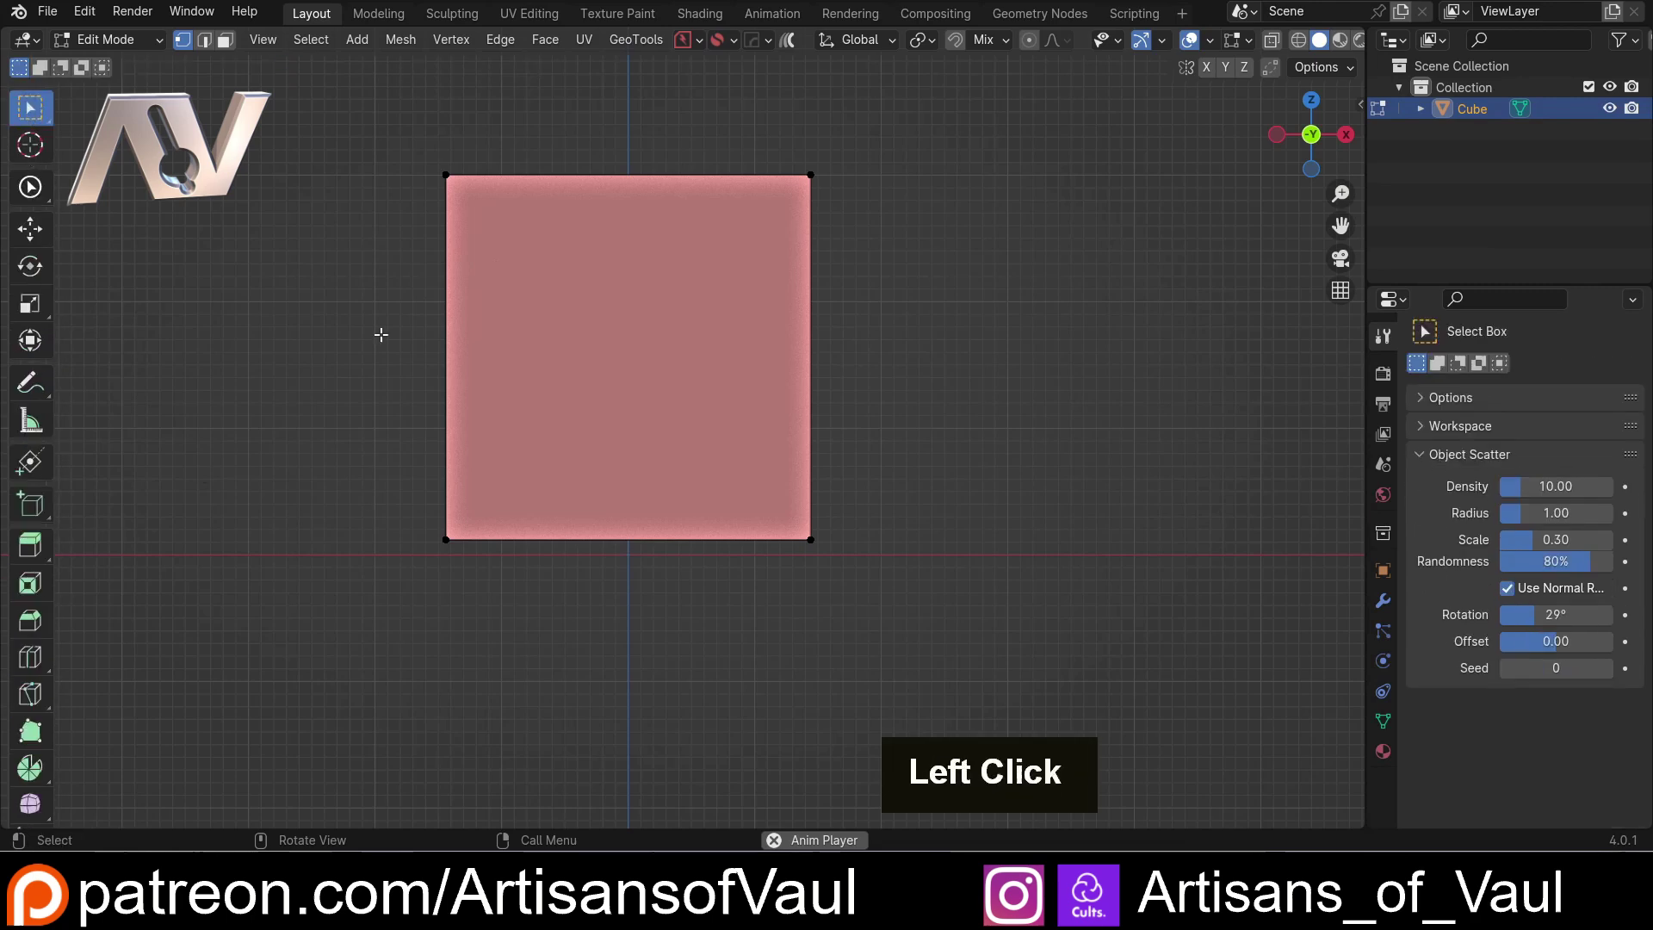
key("k")
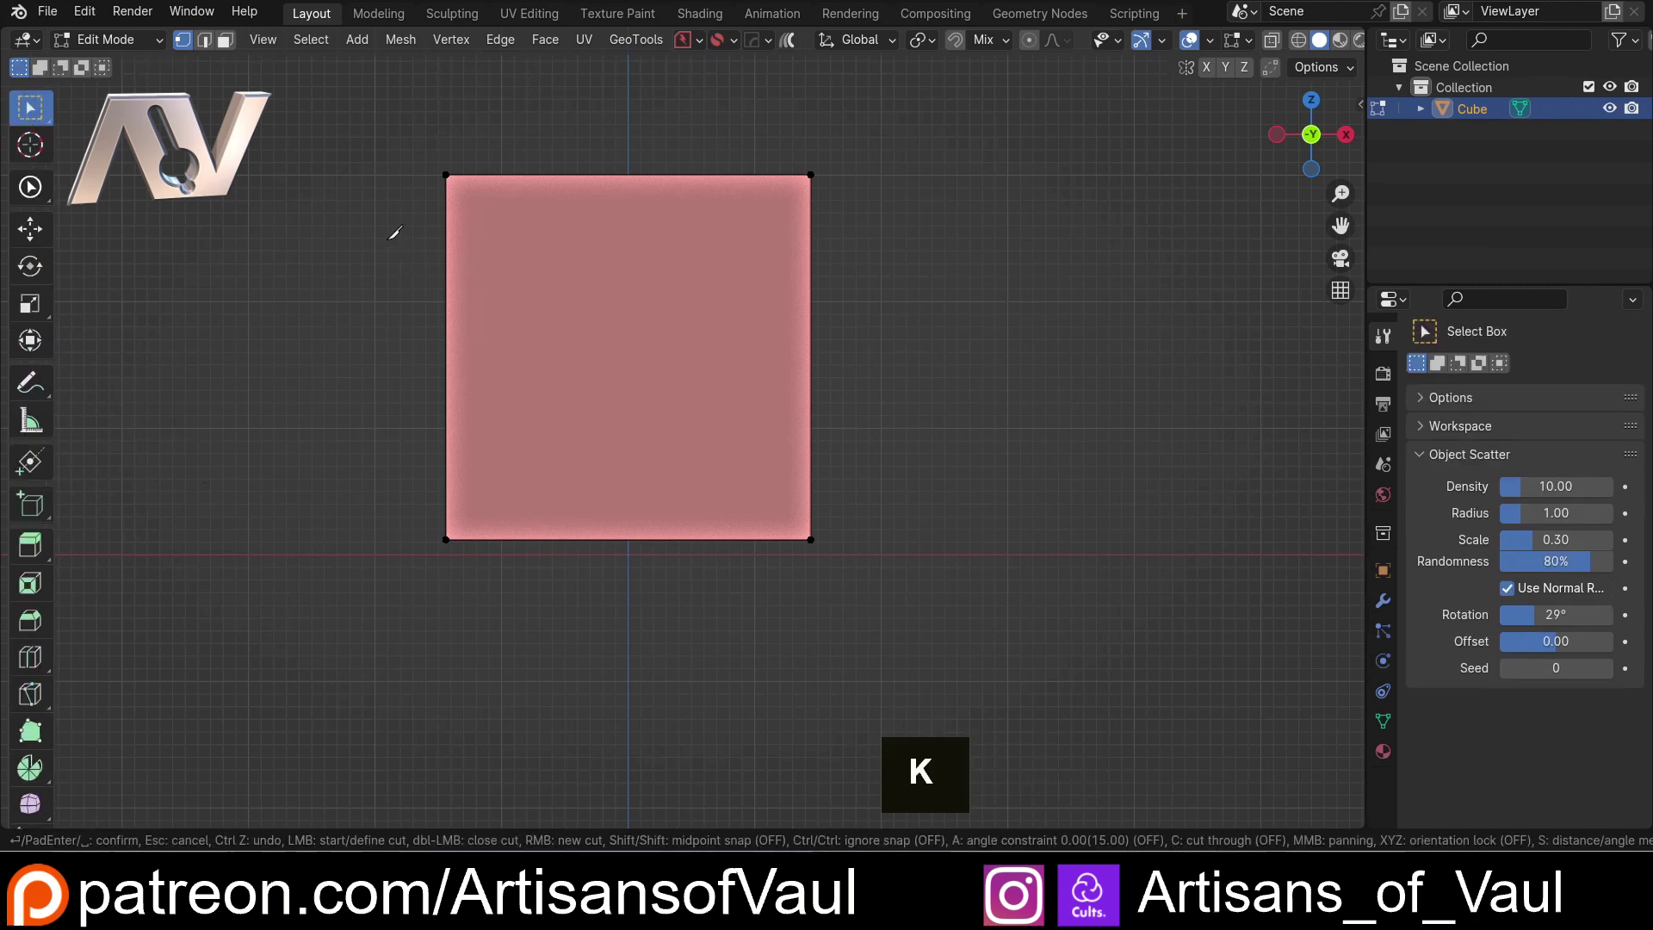
left_click(389, 240)
key("a")
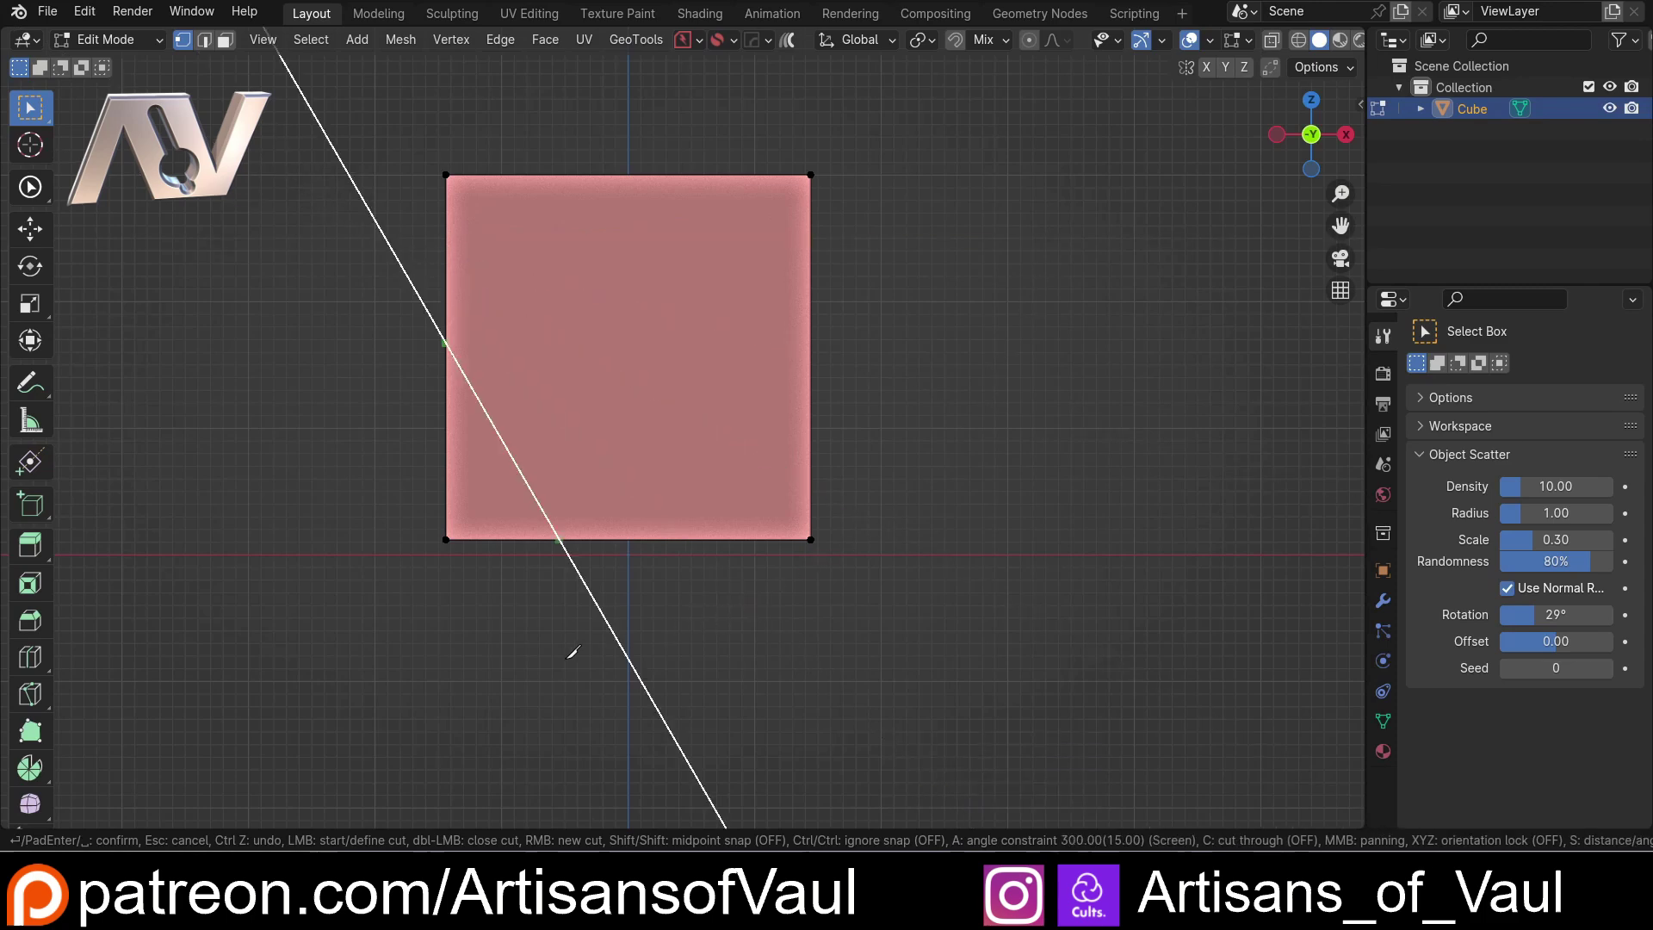
left_click(445, 174)
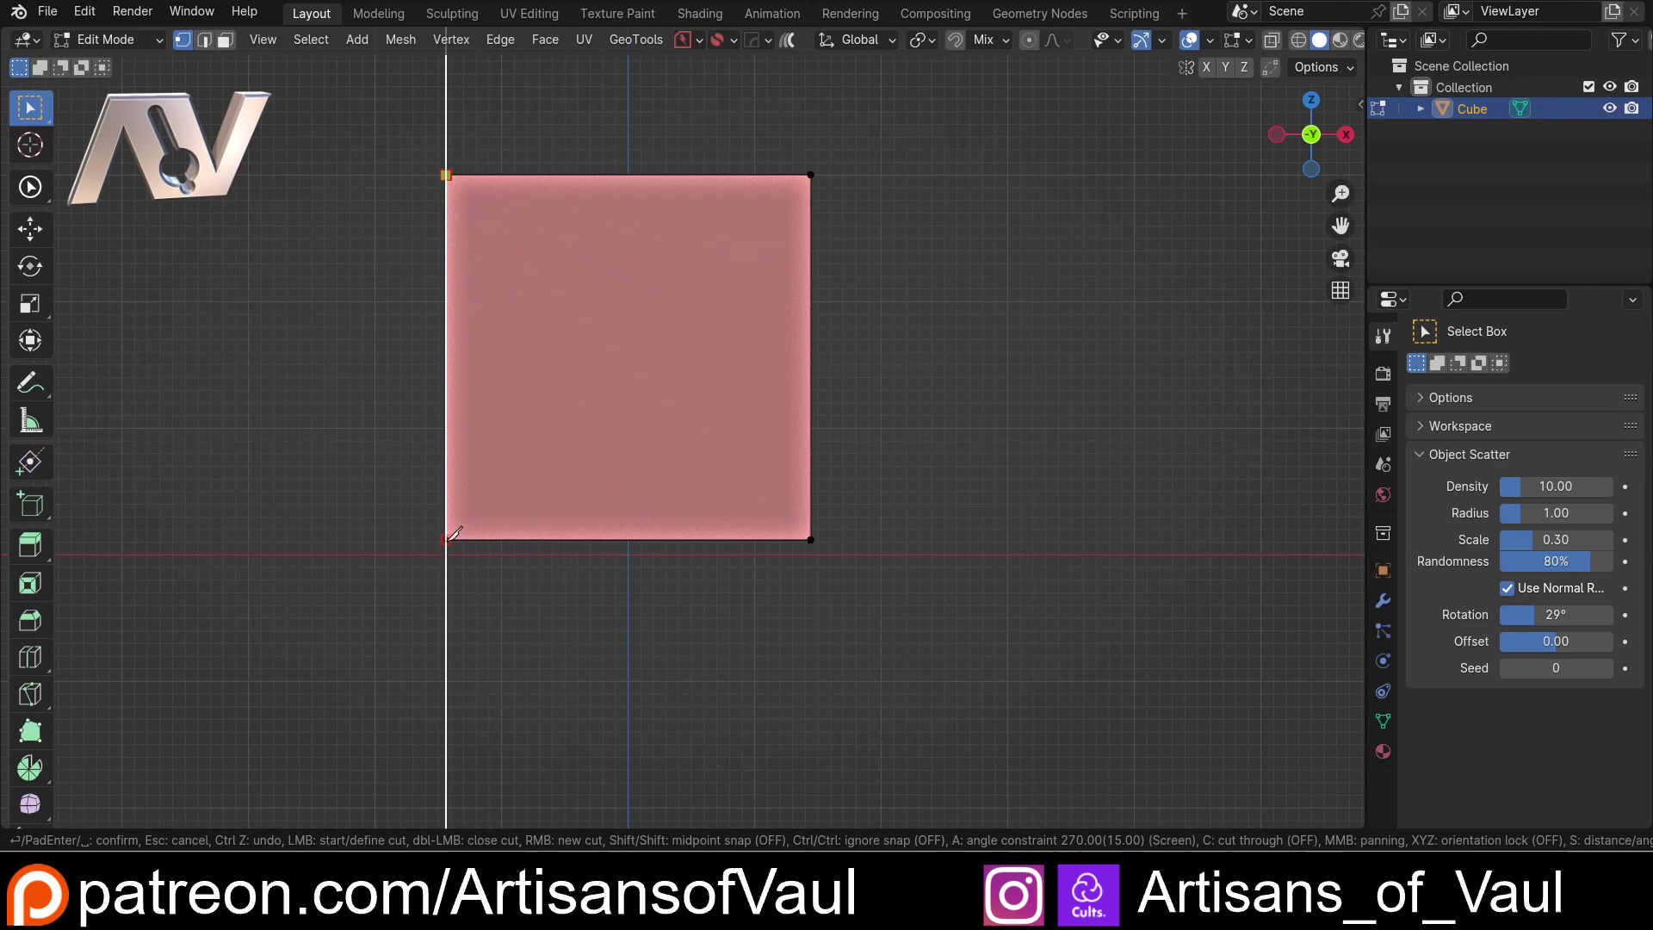
key("Escape")
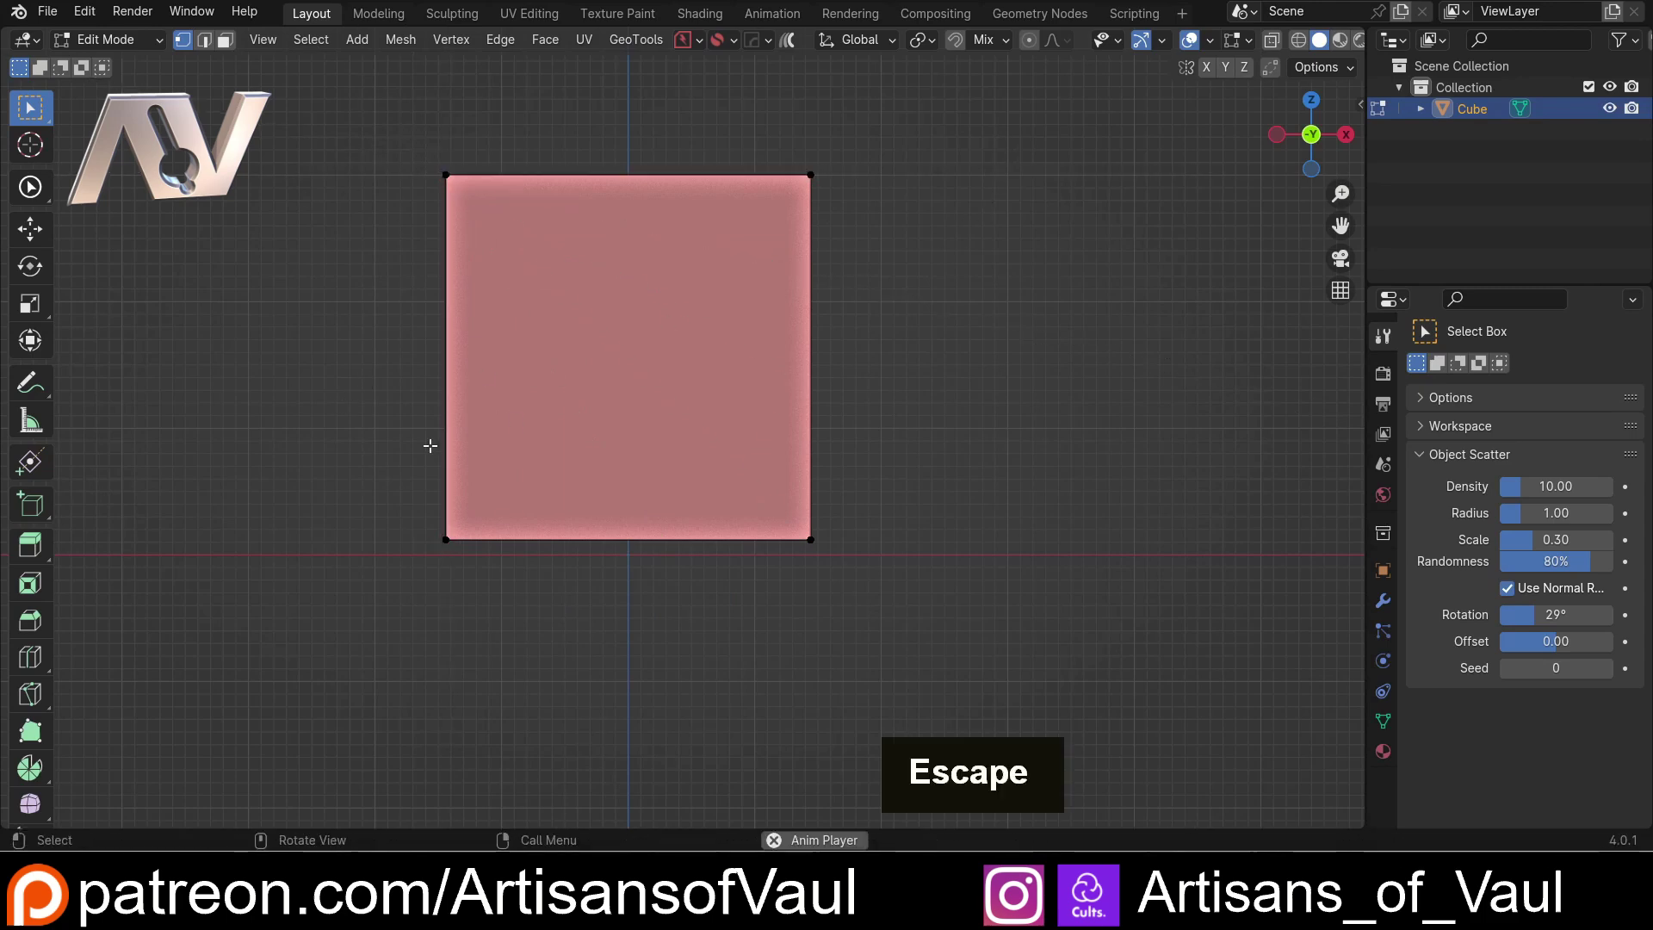
Exit the knife without cutting and hide the tool shelf.
key("k")
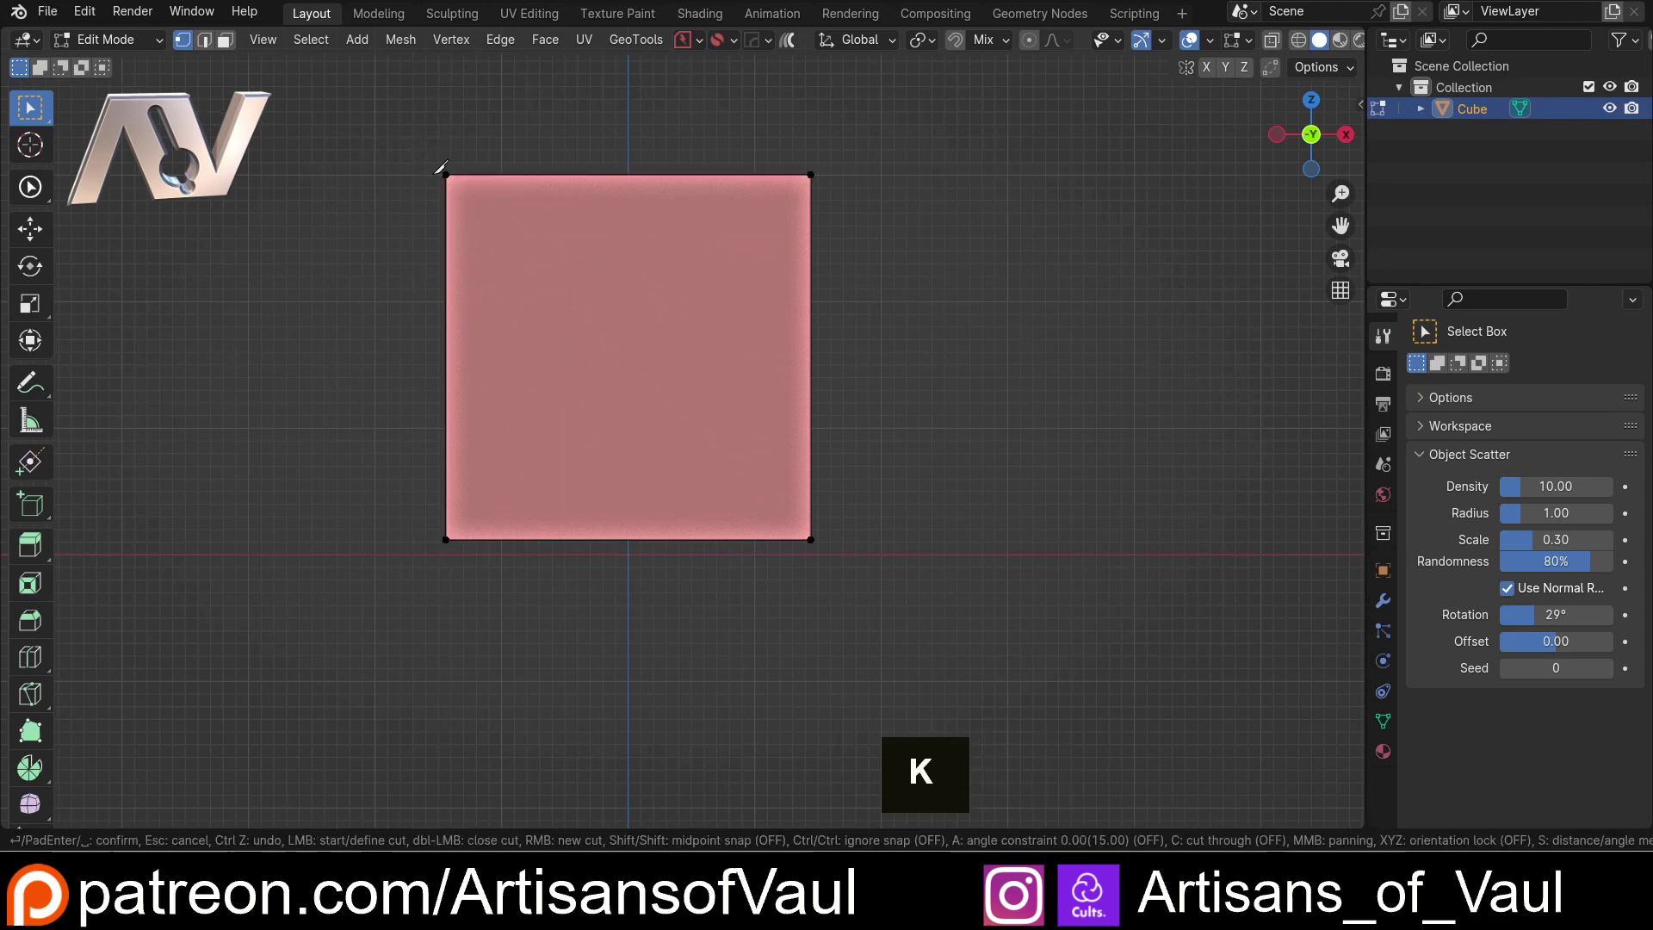
key("Escape")
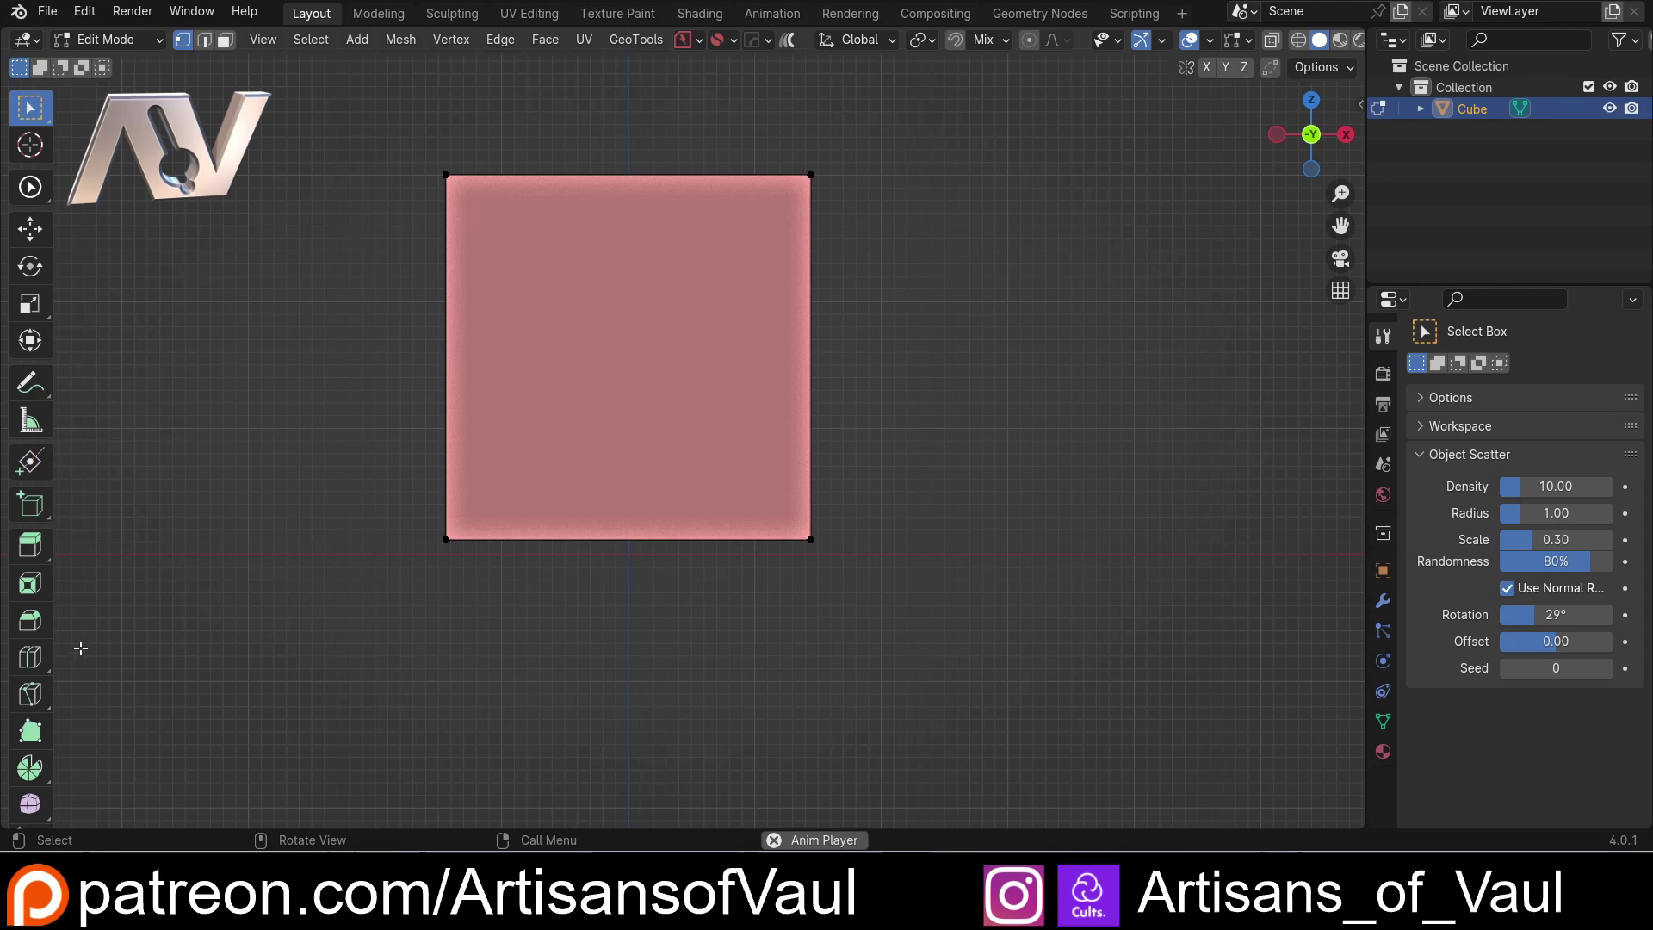
key("t")
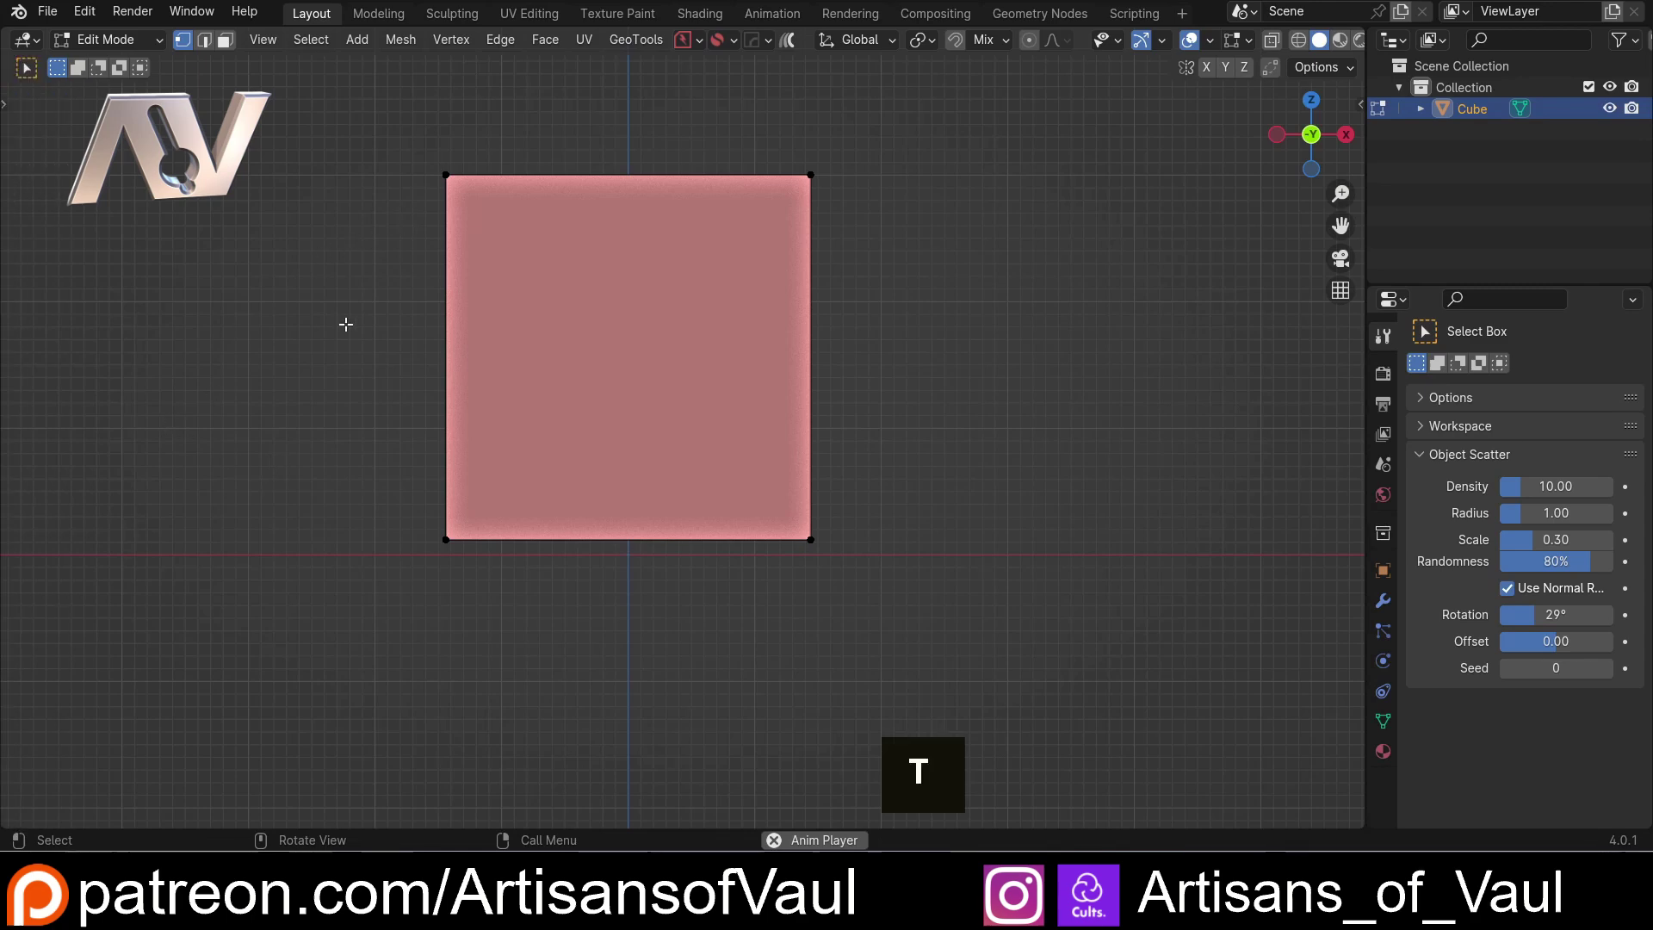
key("k")
left_click(408, 223)
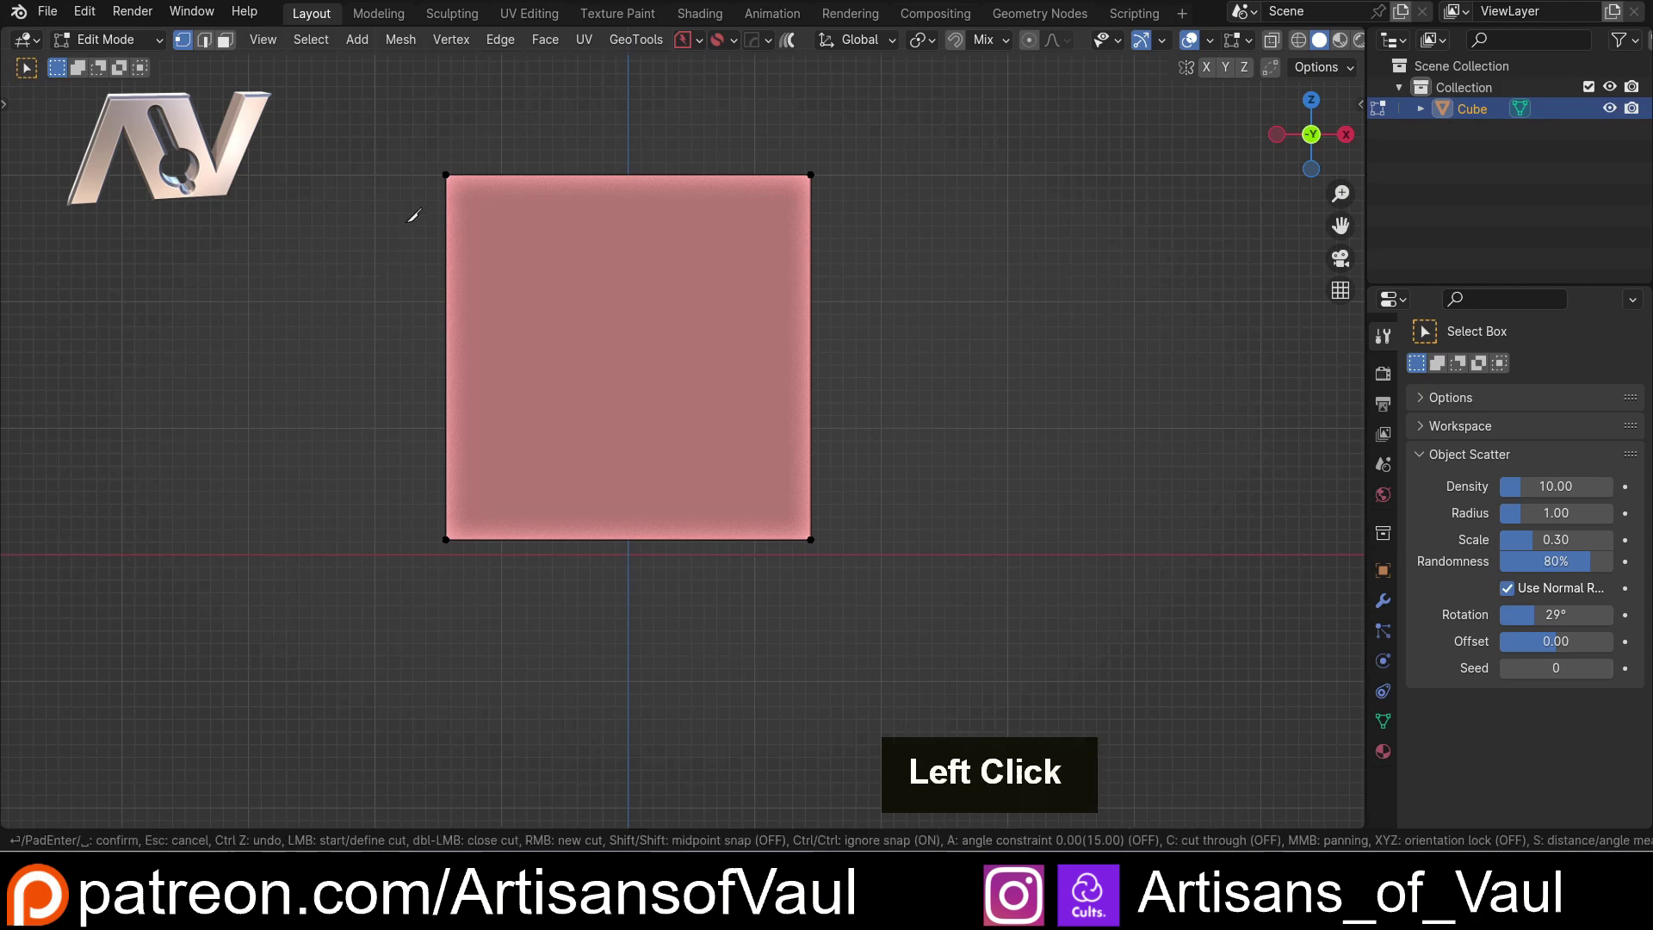
key("a")
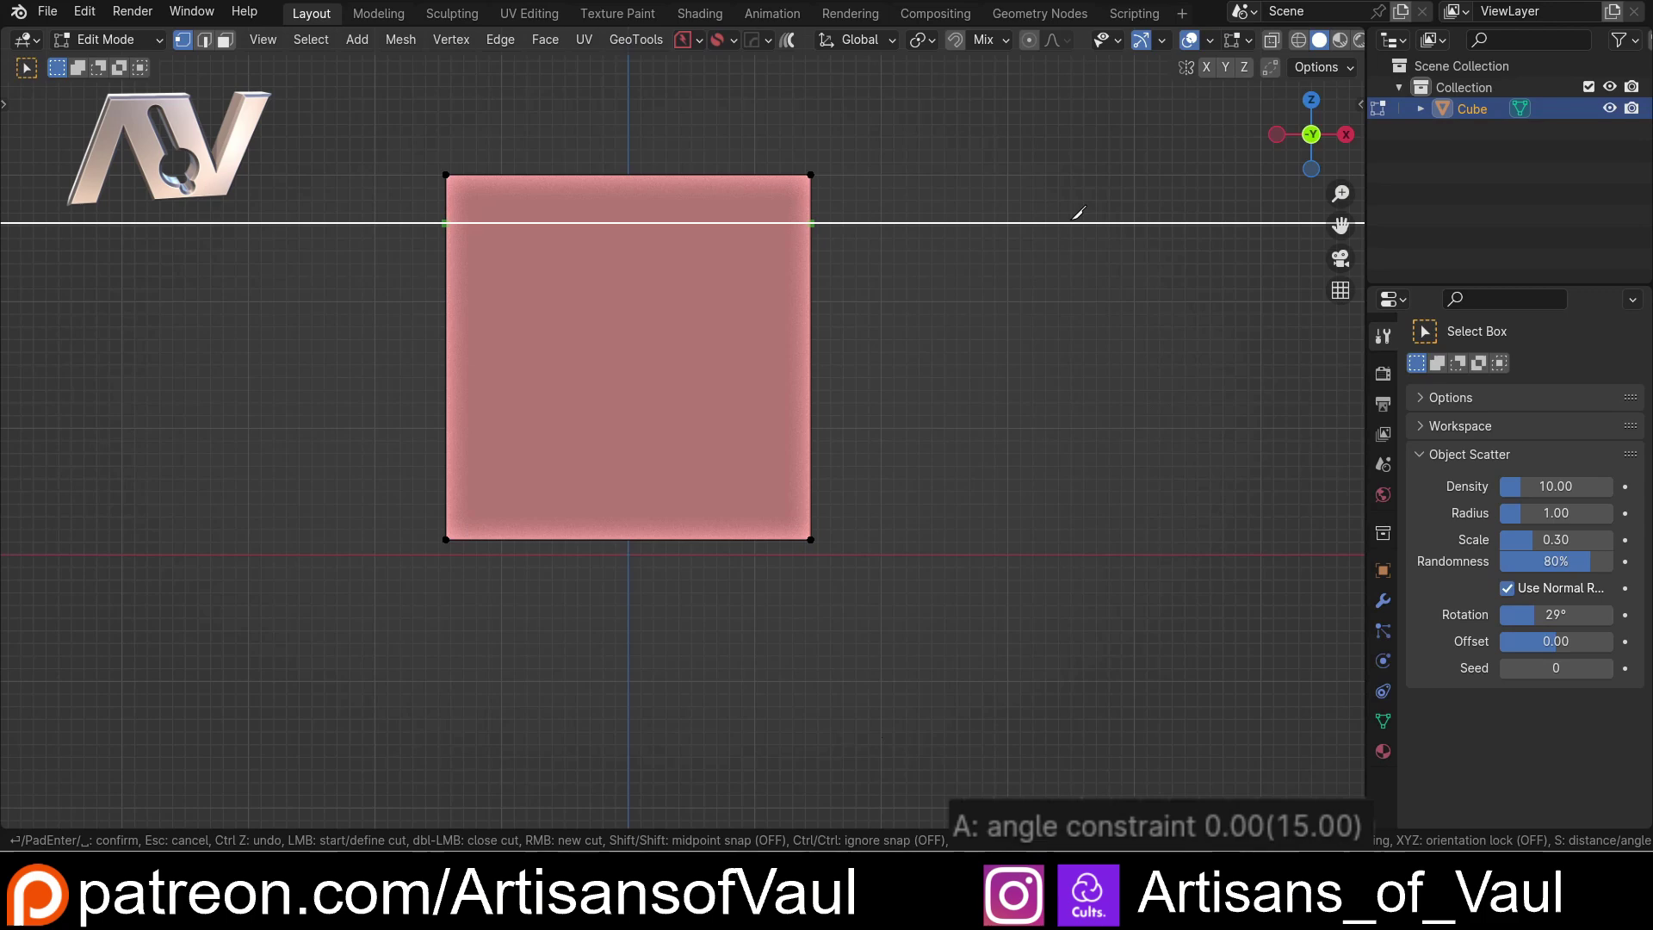
type("10")
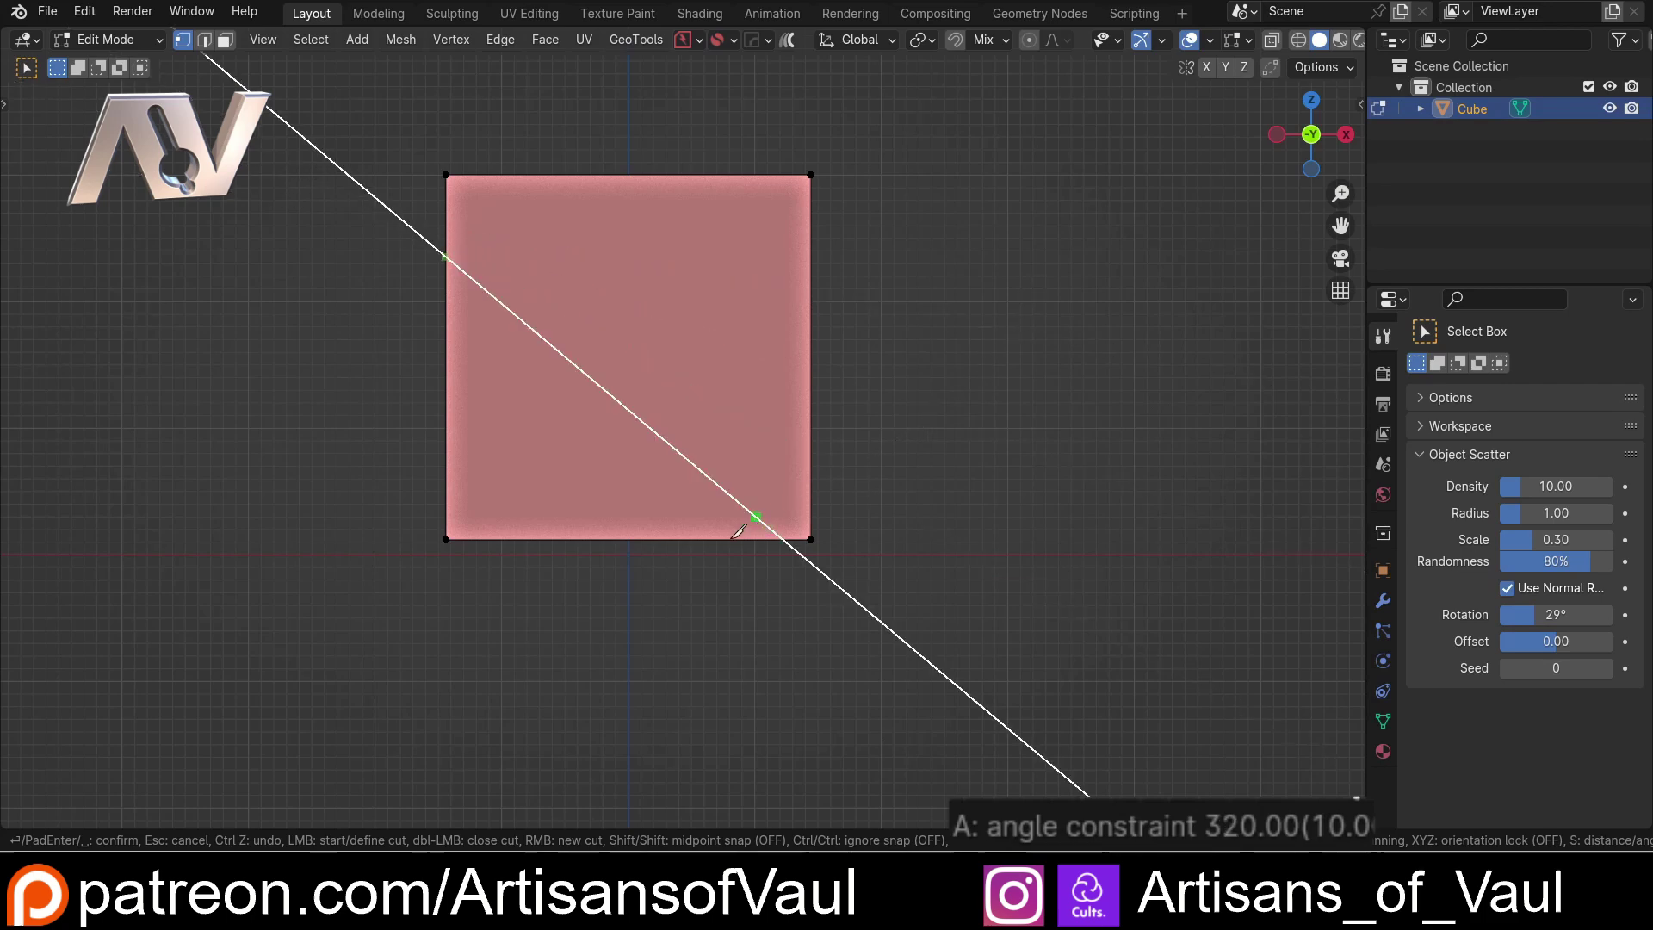
left_click(705, 575)
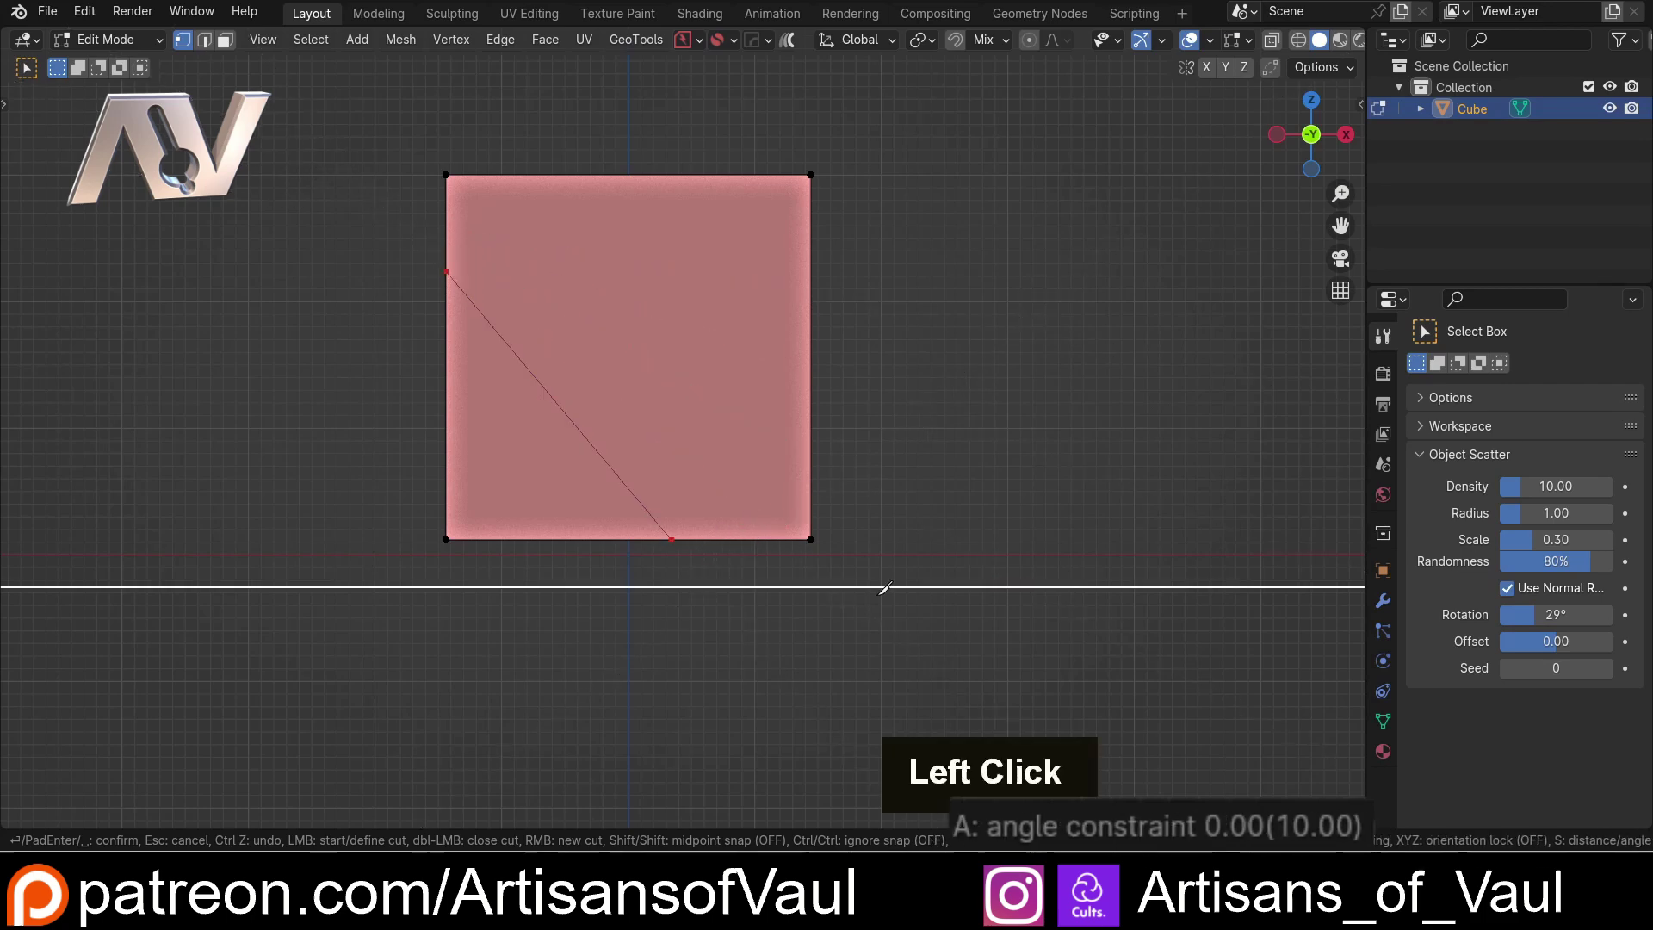
key("Return")
key("k")
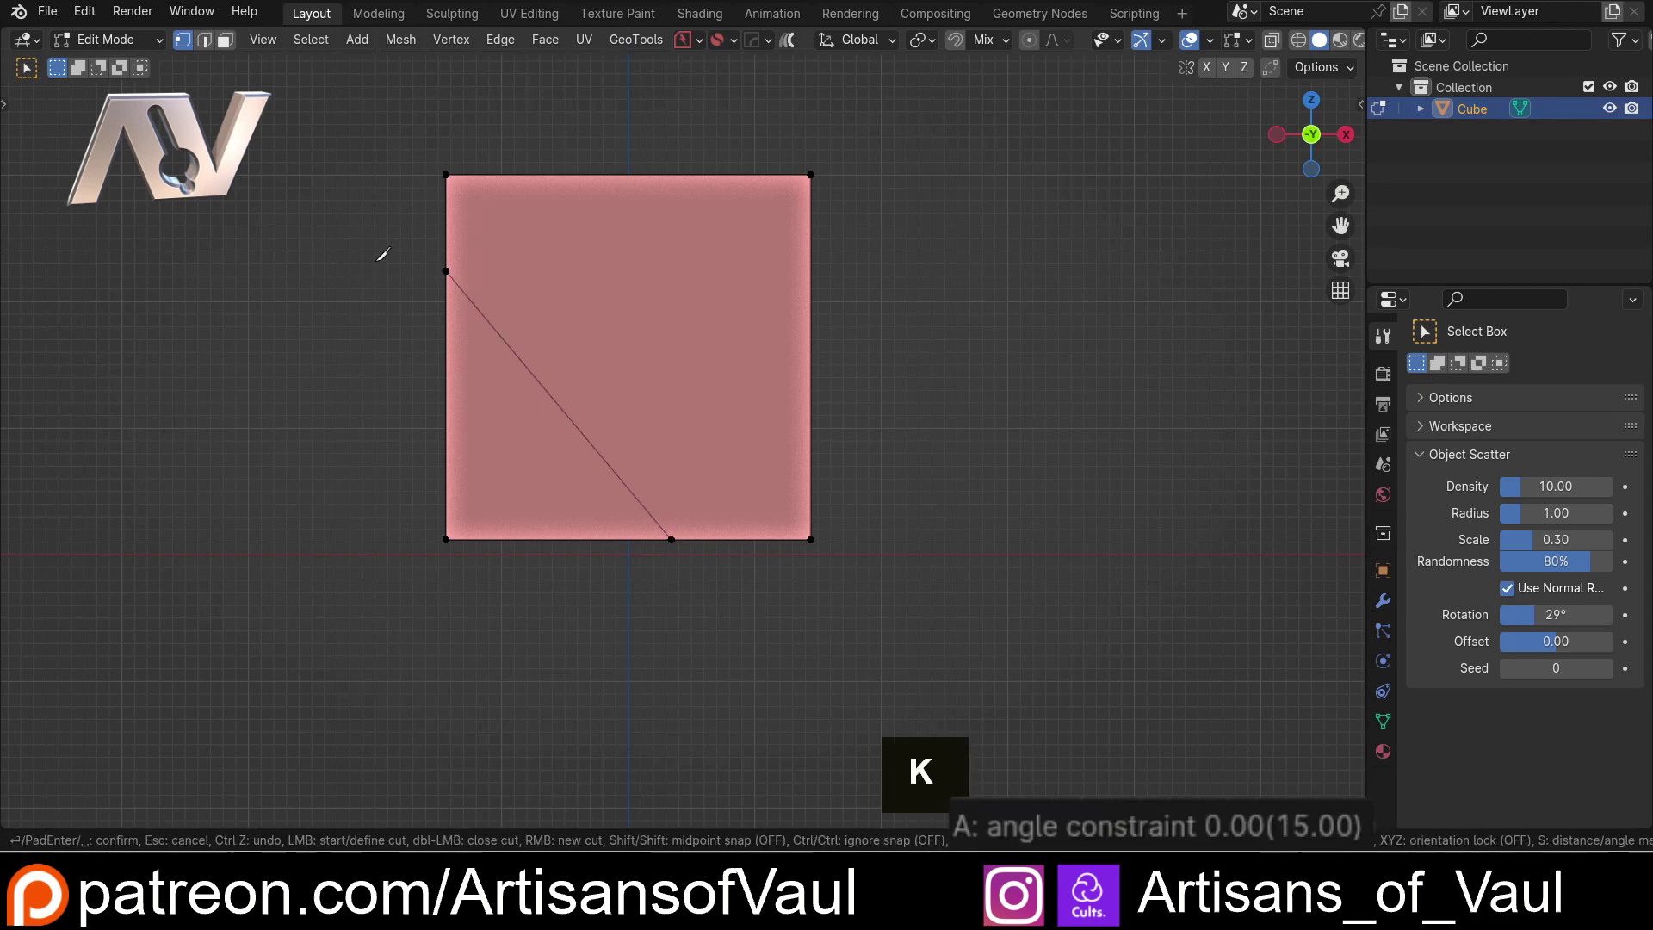
left_click(365, 228)
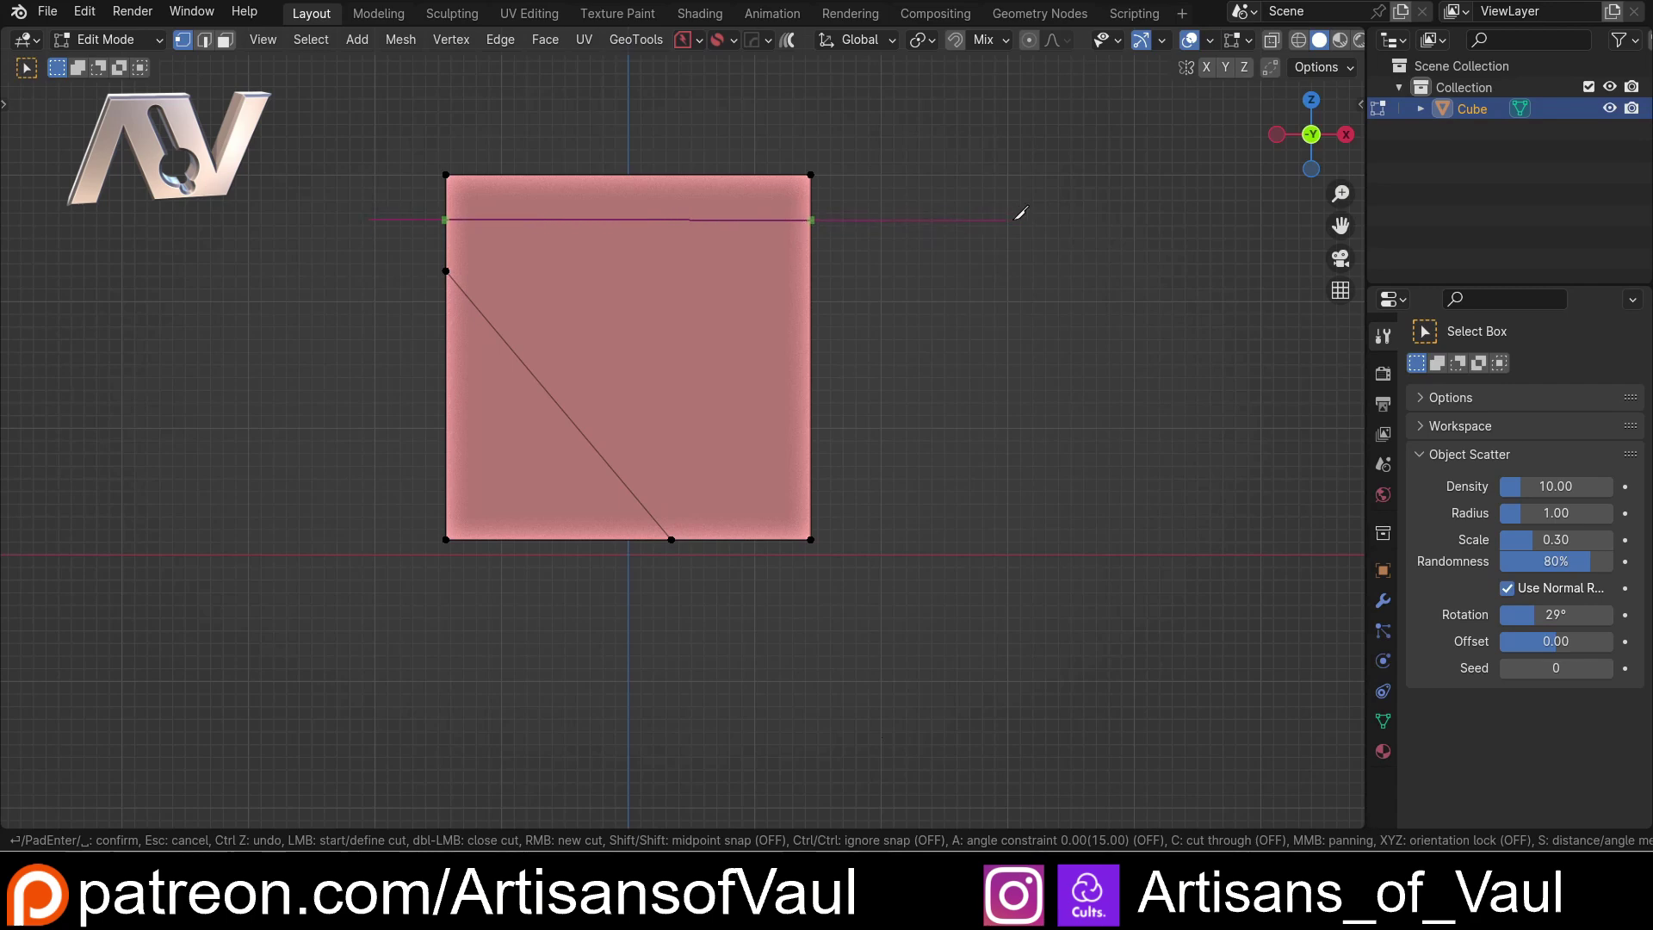
key("a")
key("3")
key("0")
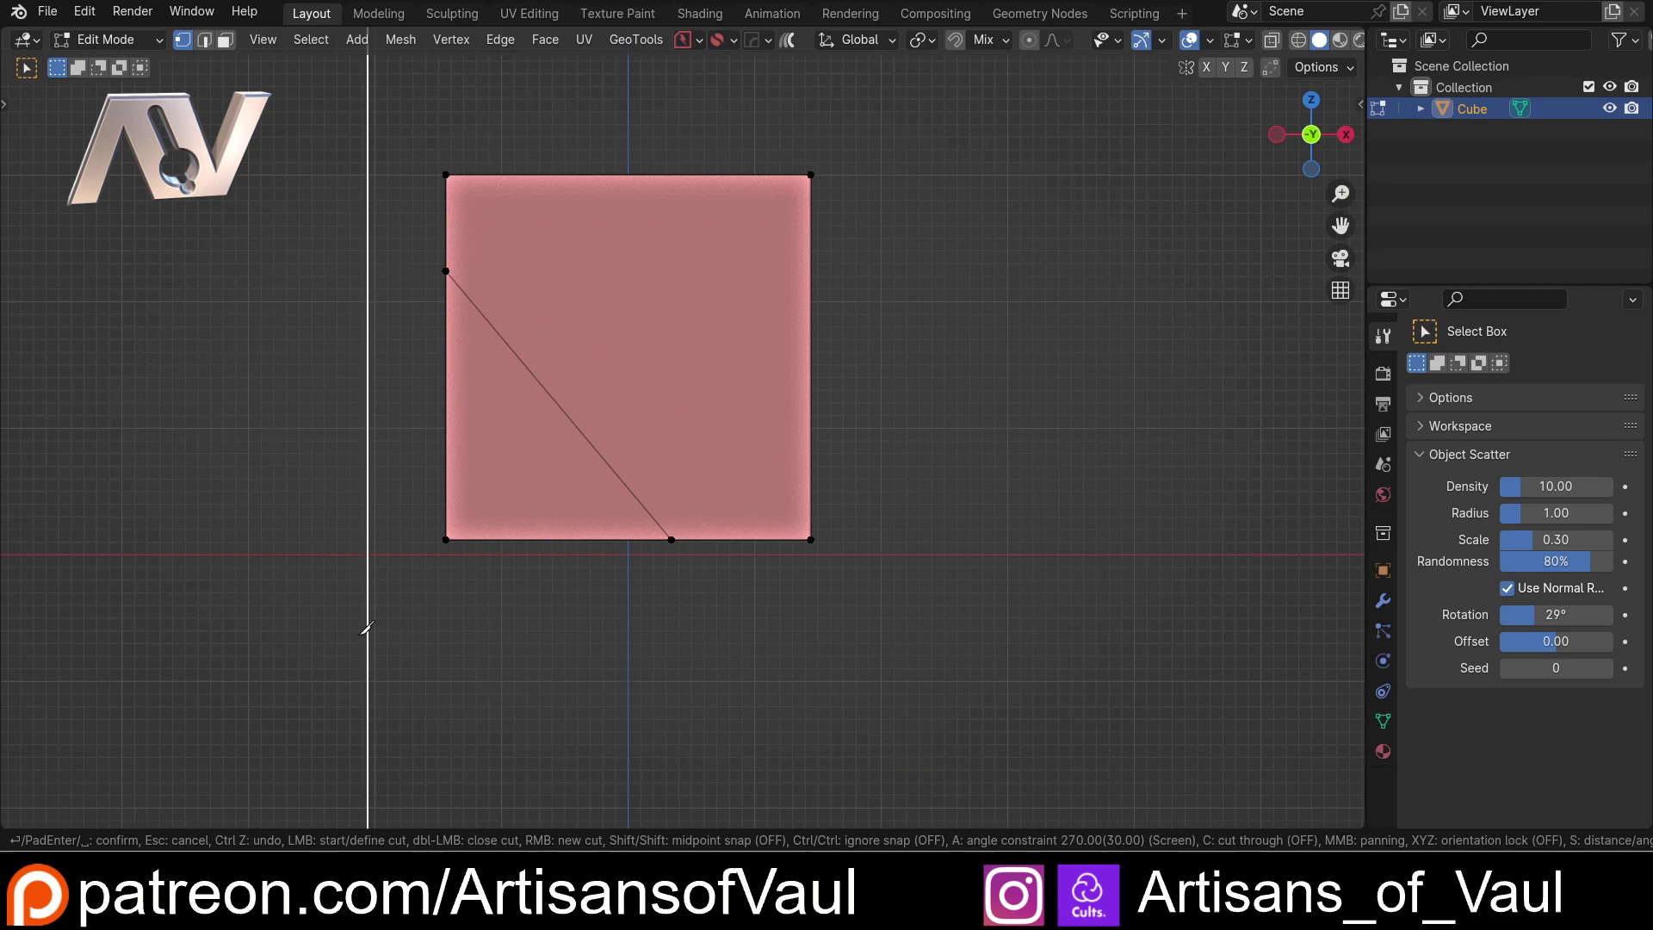
left_click(908, 221)
key("space")
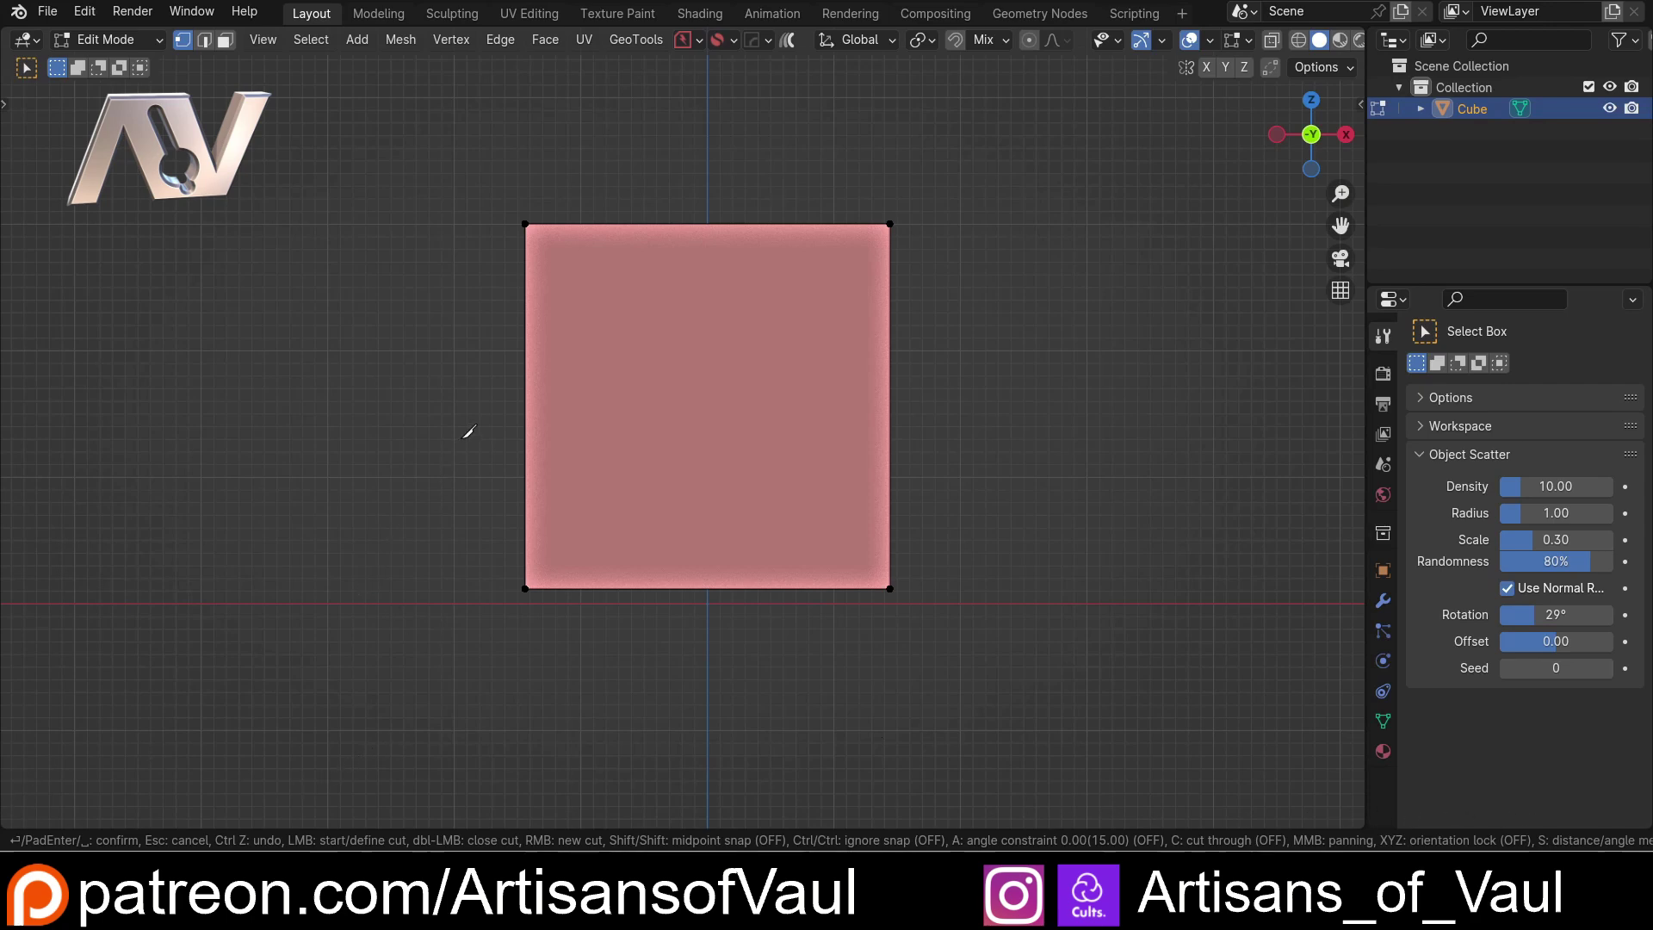
Cut a diagonal from the left edge's midpoint to the bottom edge's midpoint.
key("shift")
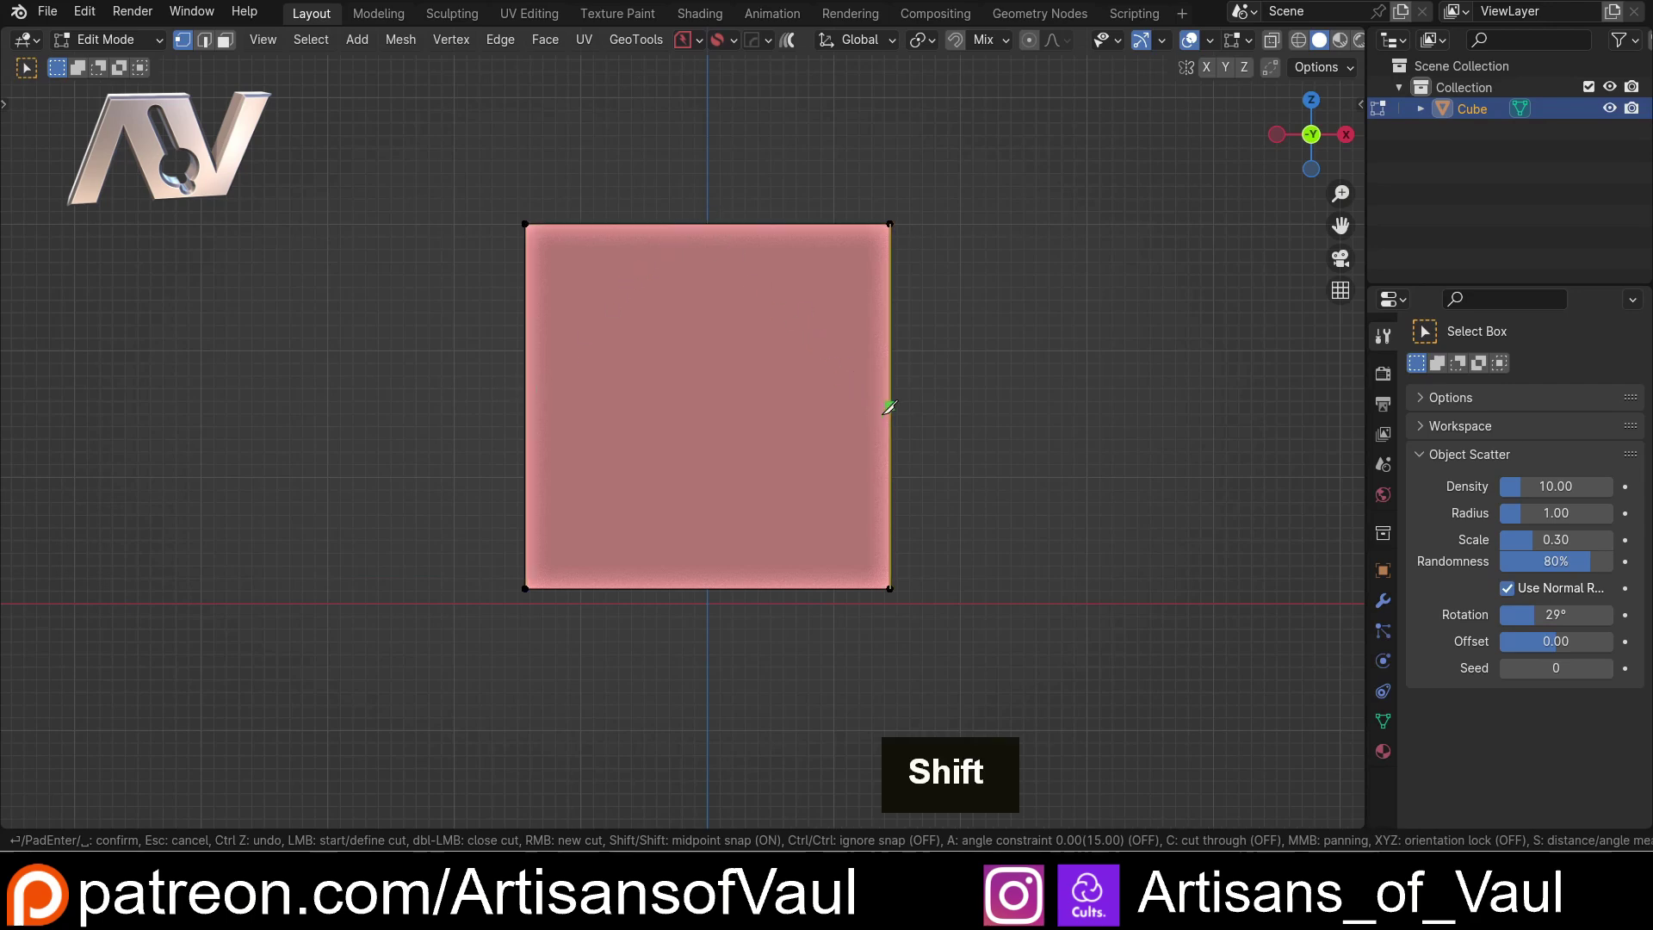
left_click(538, 408, "shift")
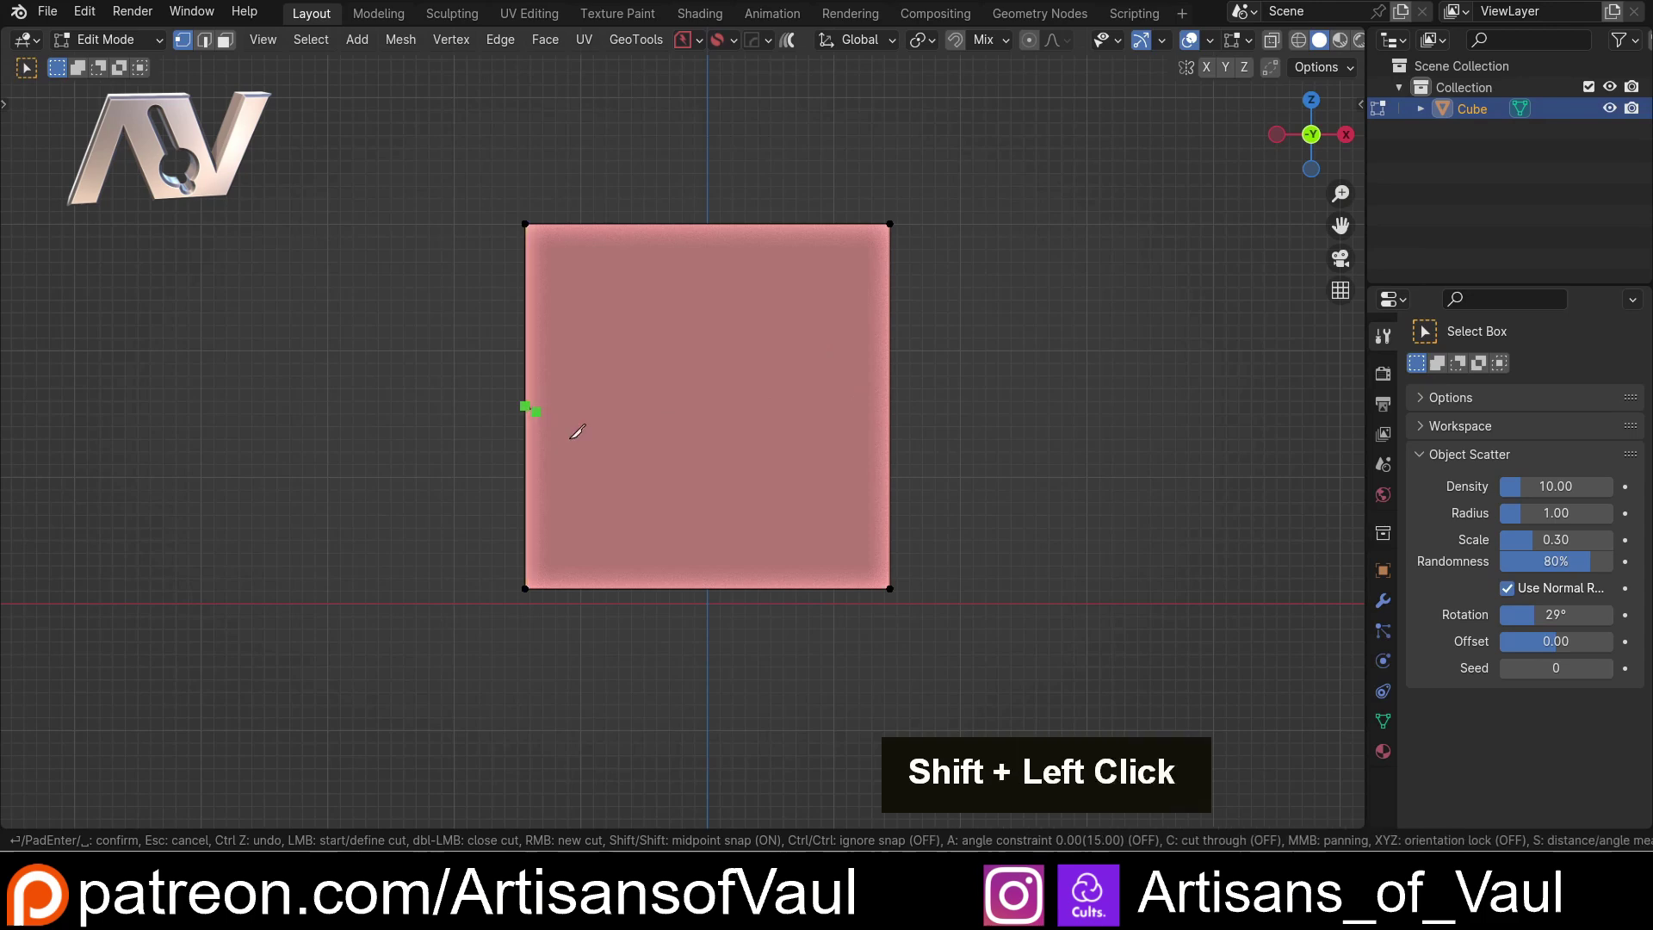
left_click(713, 584, "shift")
key("space")
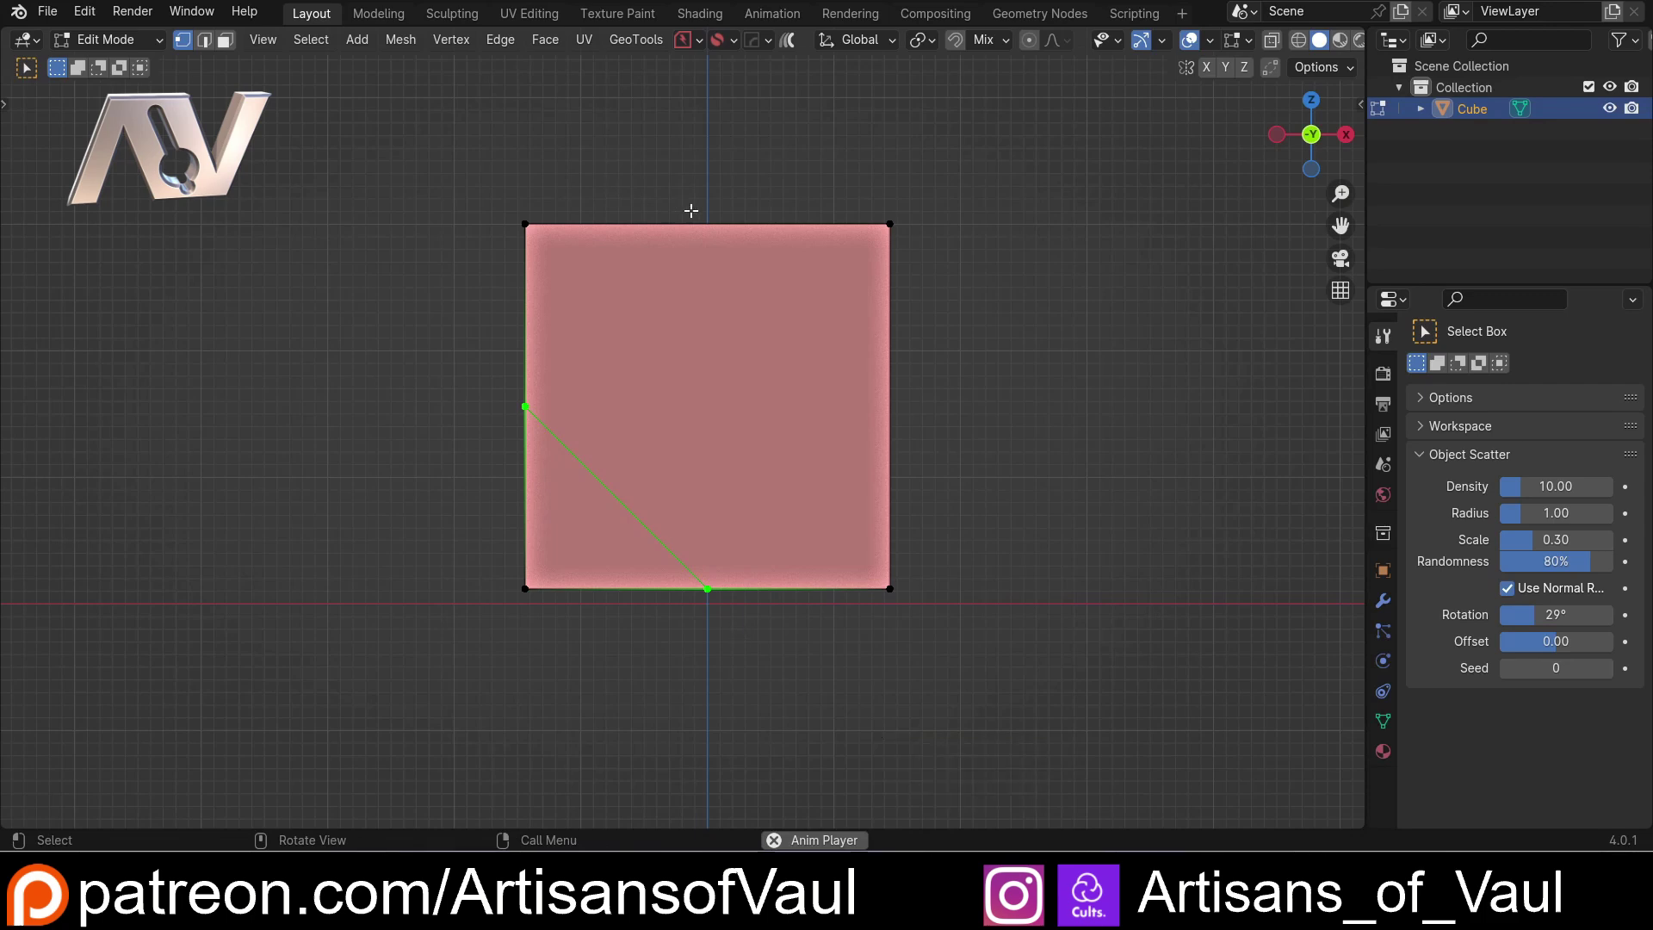
Cut a second diagonal from the top edge's midpoint to the right edge's midpoint.
key("k")
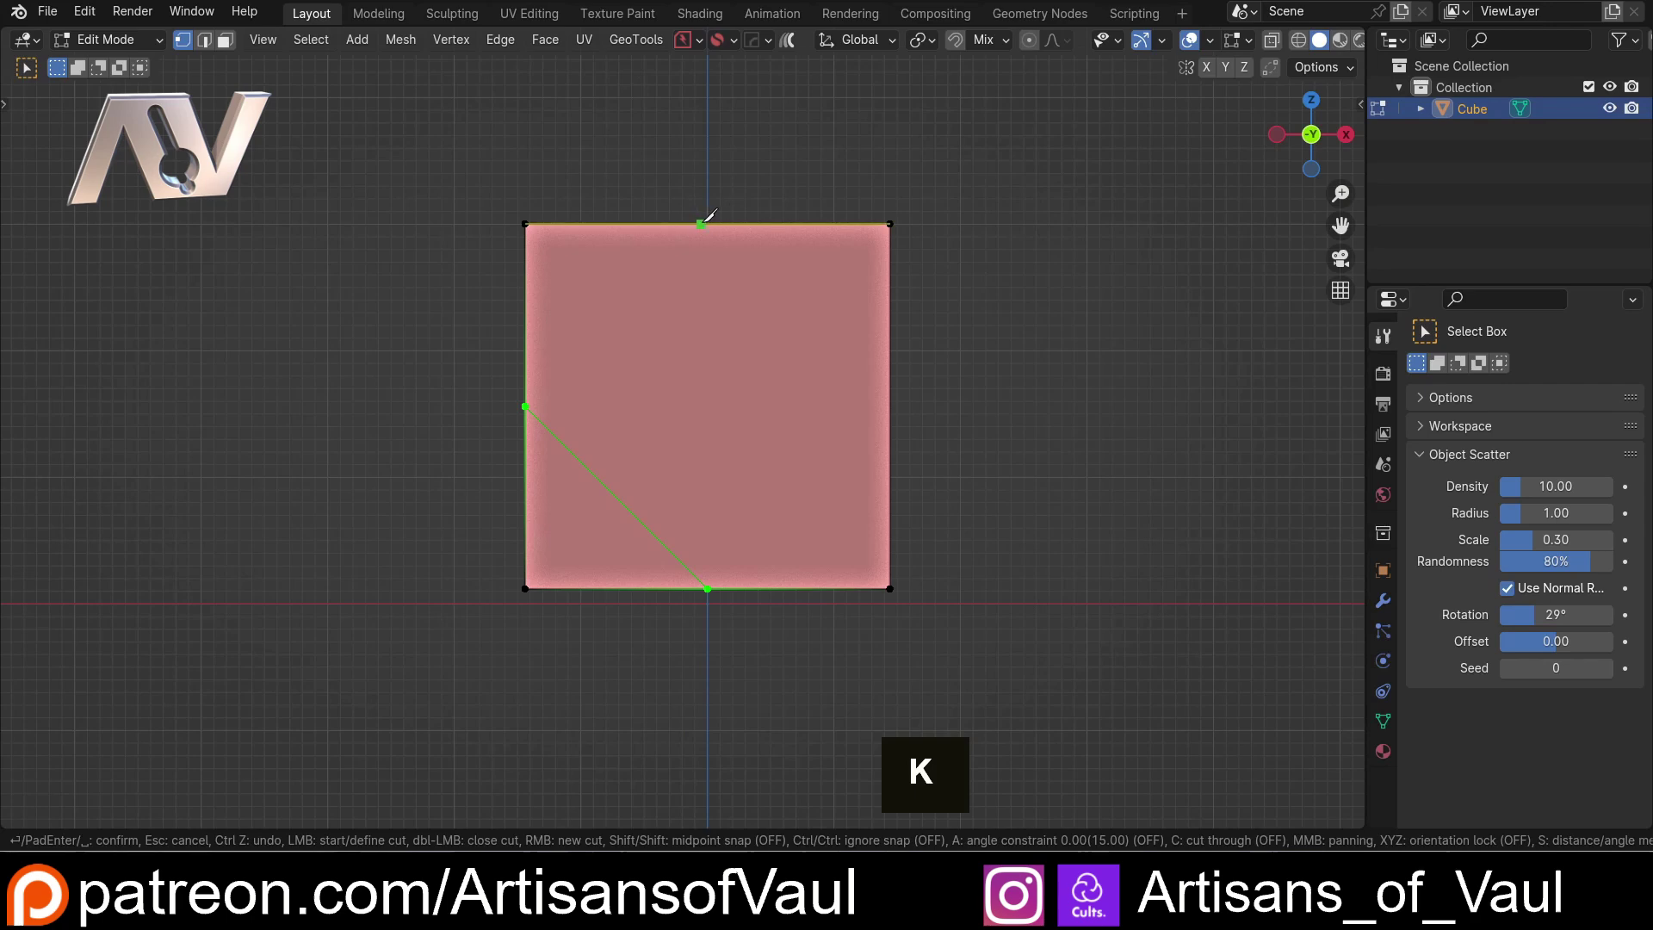
left_click(707, 224, "shift")
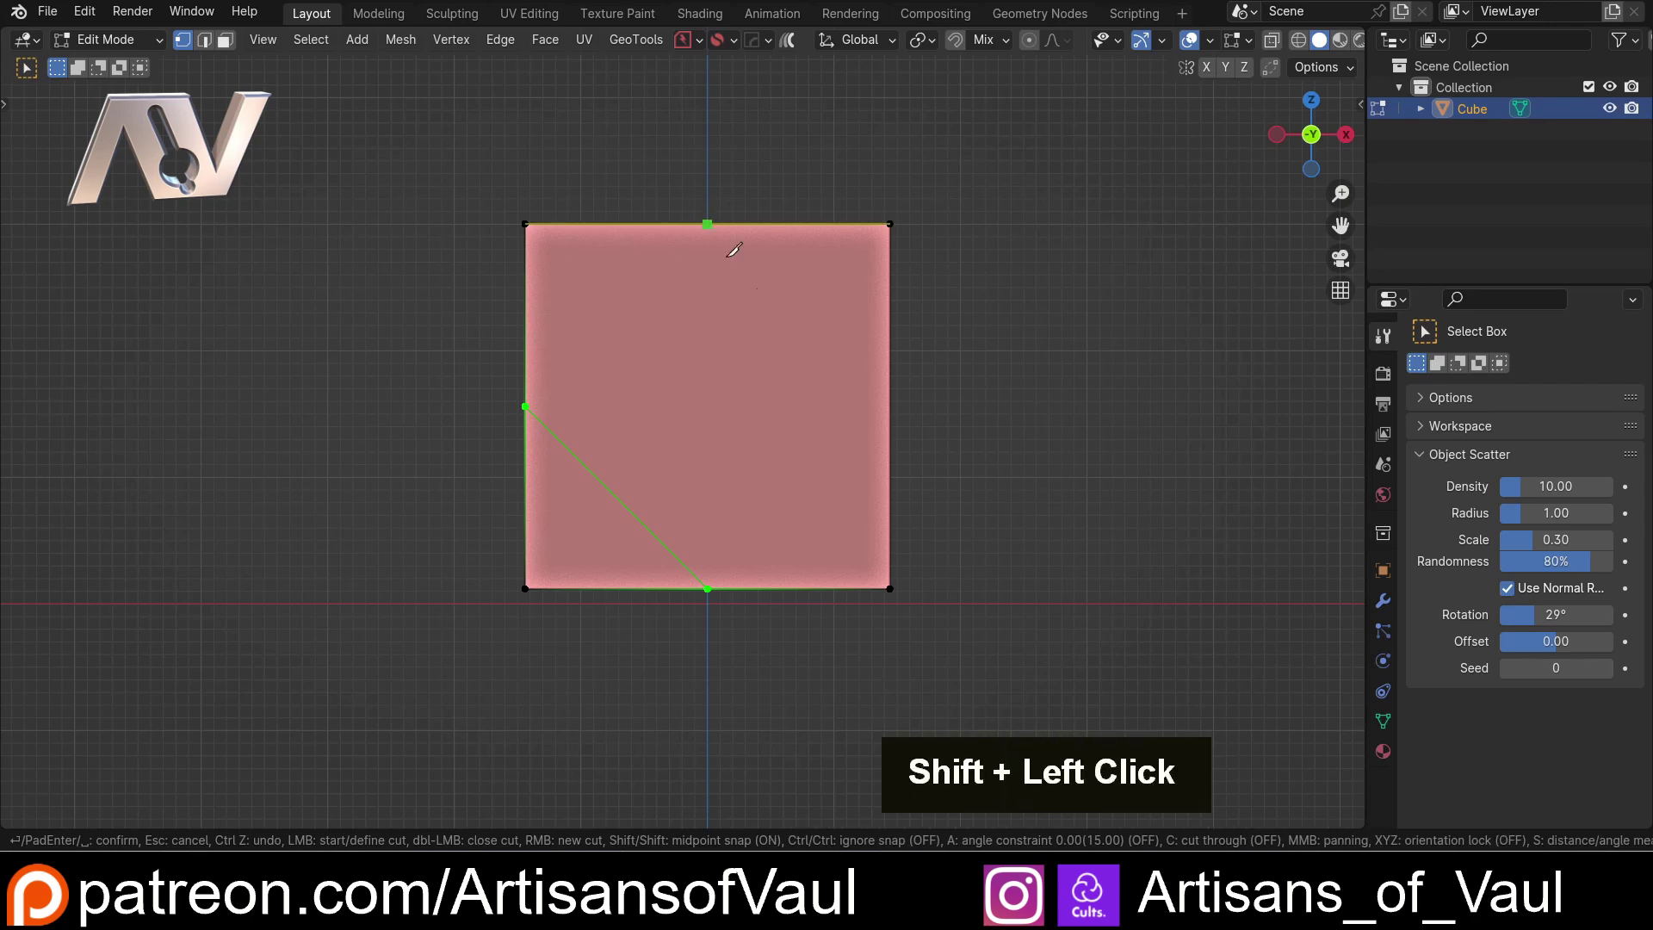
left_click(1126, 487, "shift")
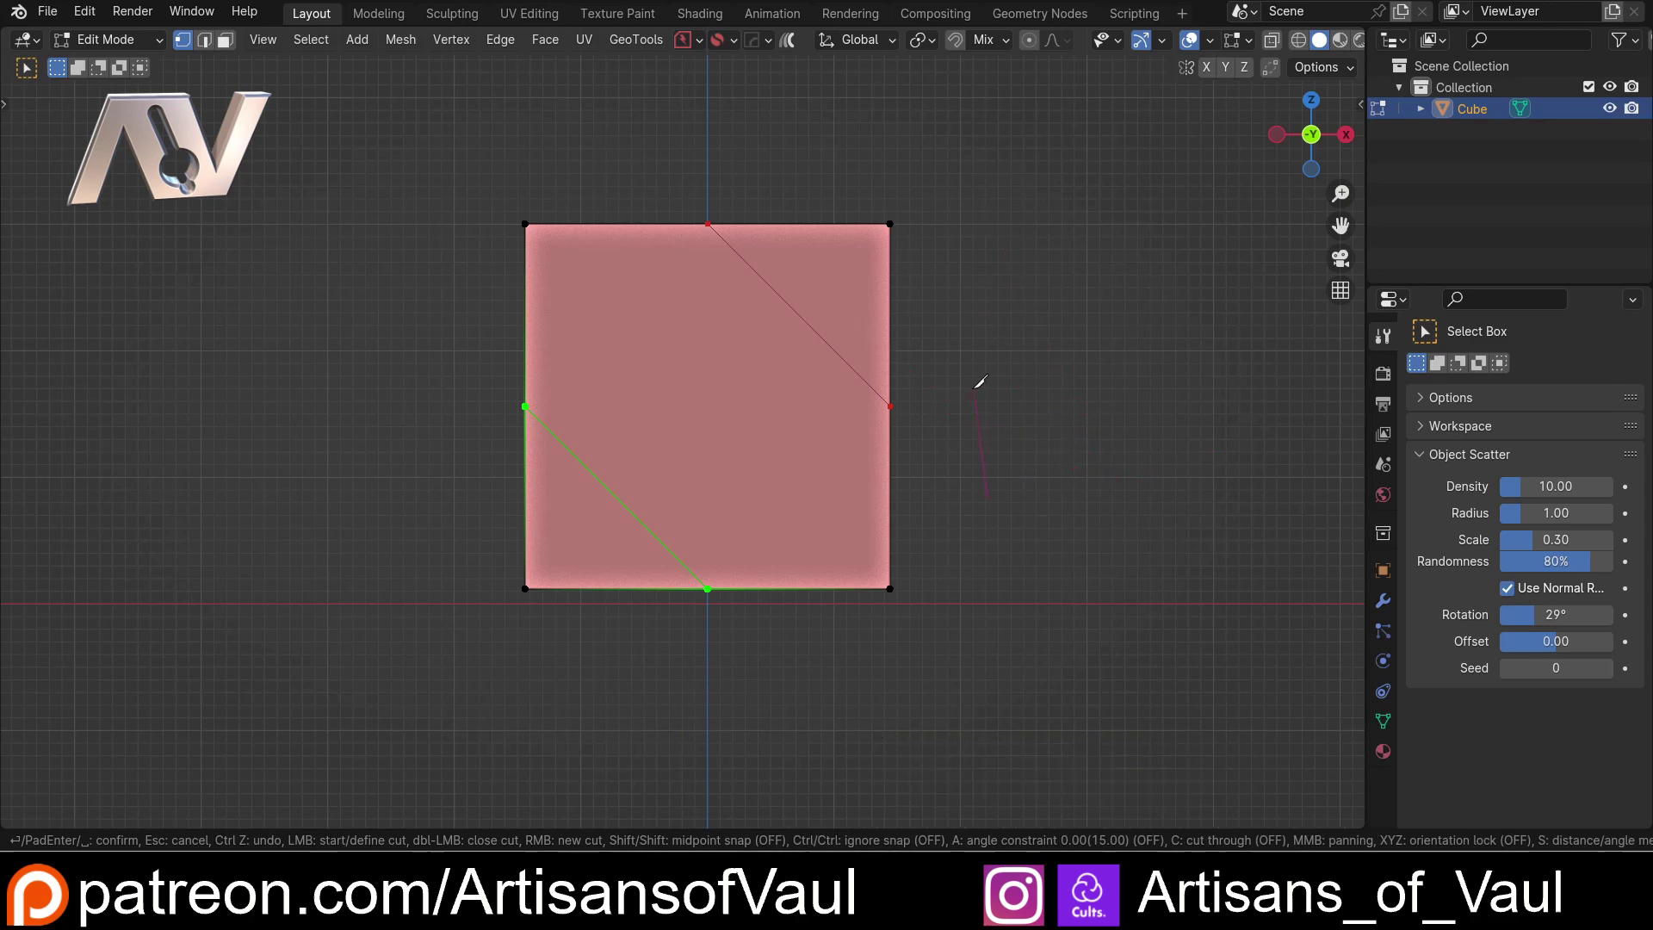
right_click(1069, 416)
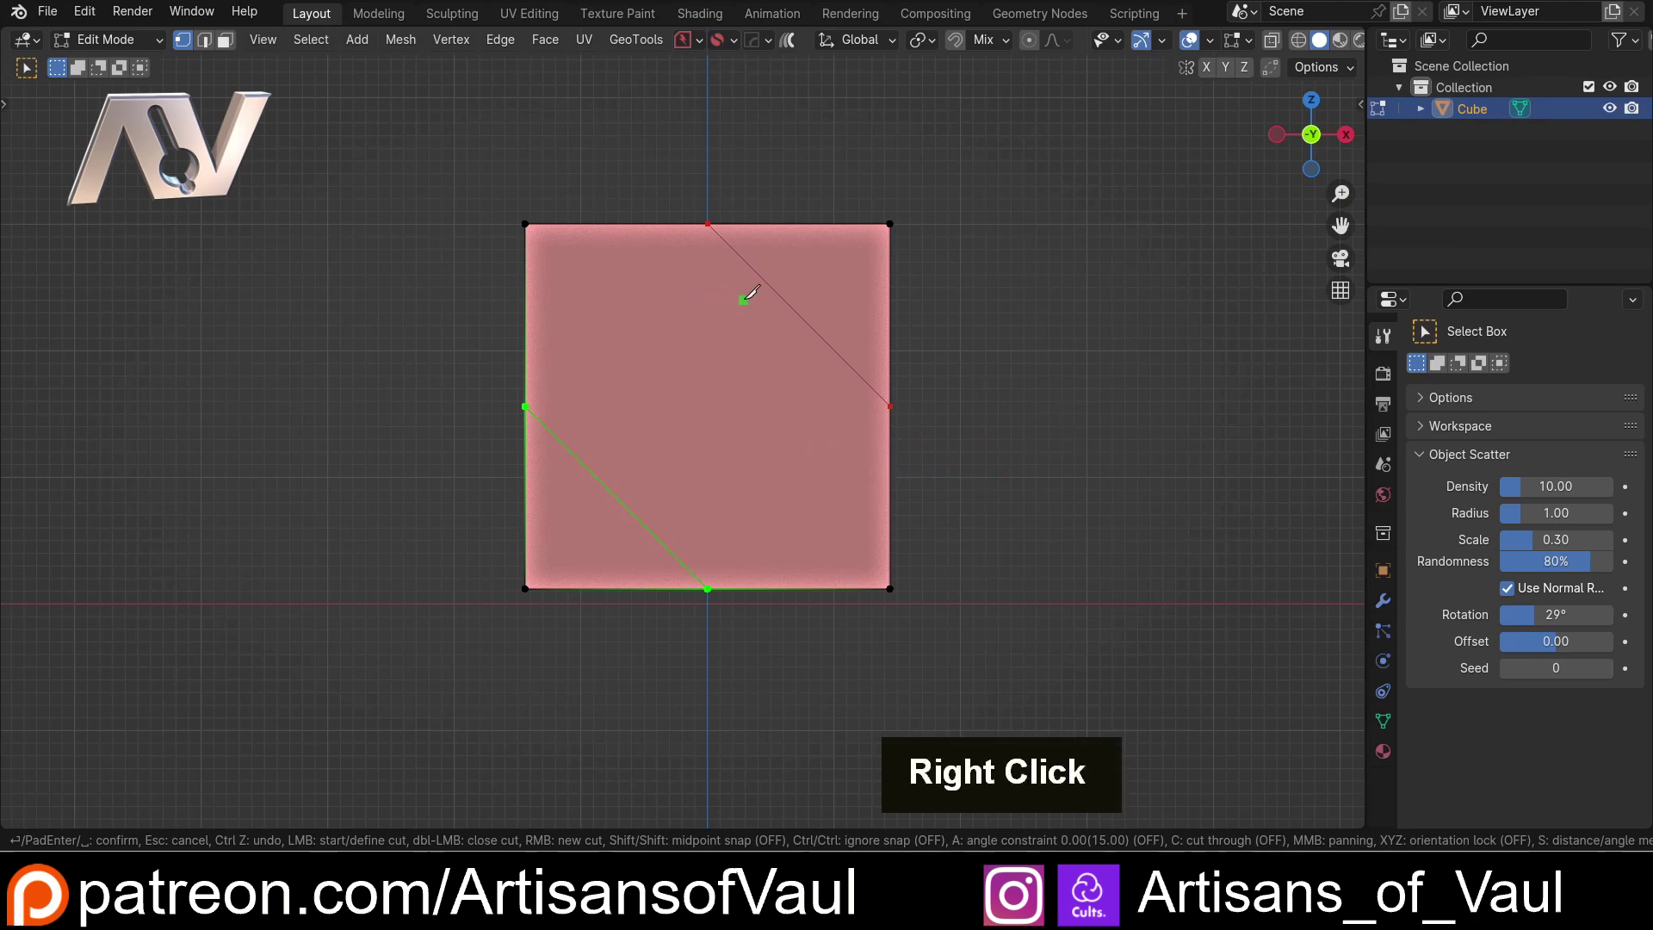
Join the two diagonals' midpoints with a connecting cut.
key("shift")
left_click(800, 315, "shift")
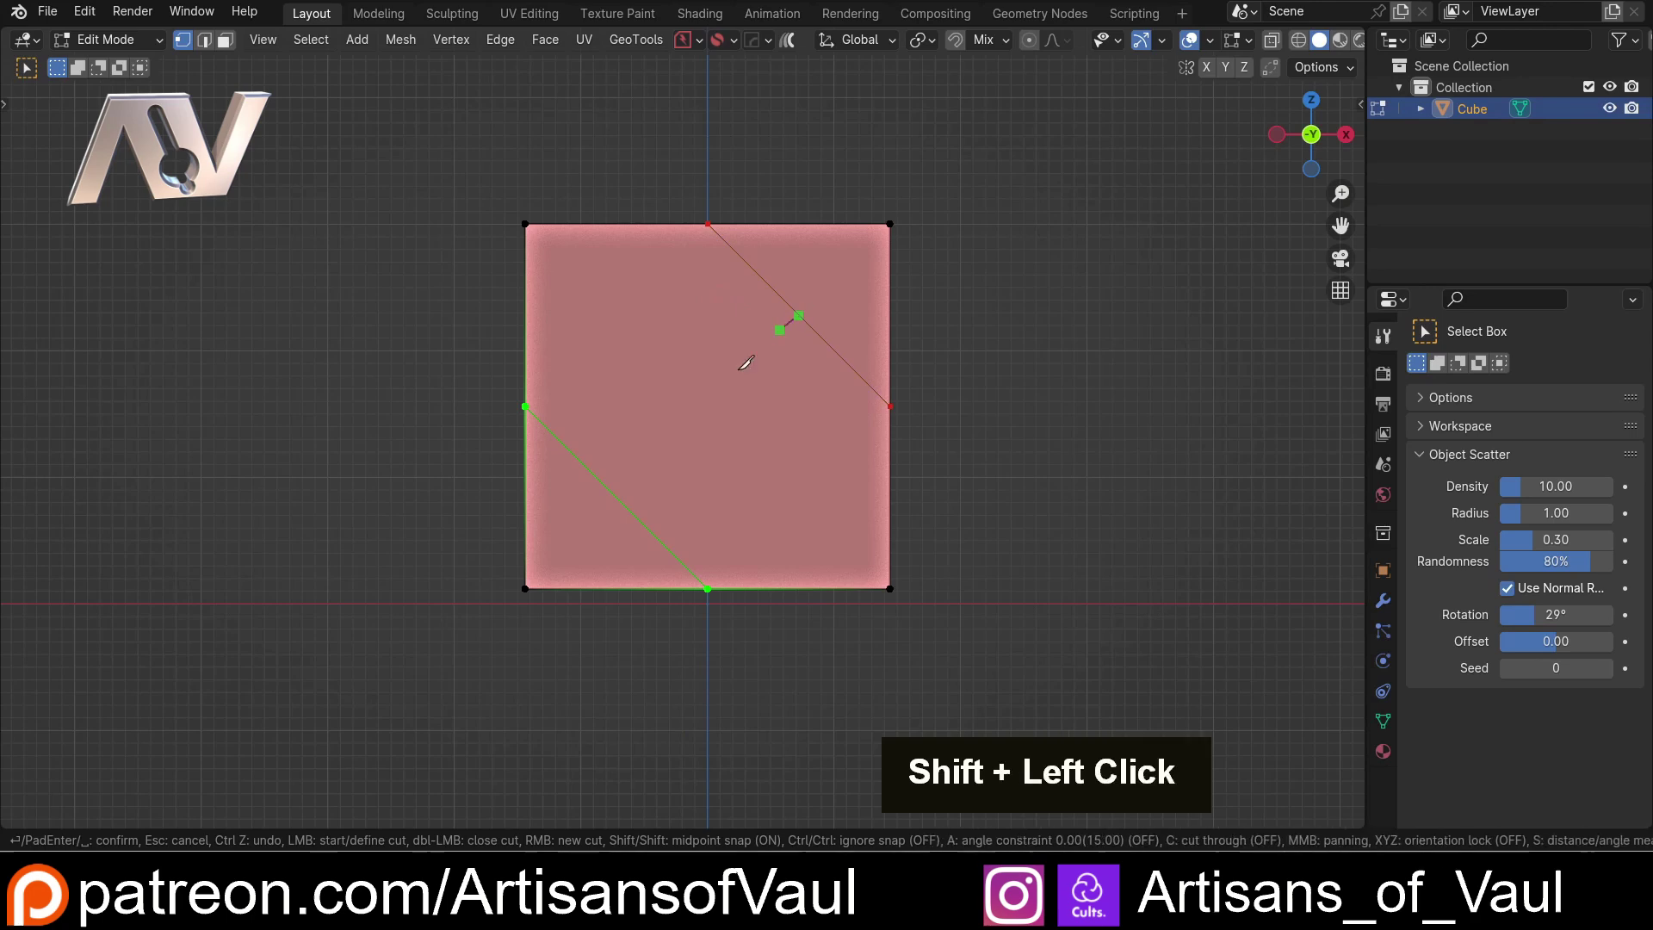
left_click(618, 496, "shift")
key("space")
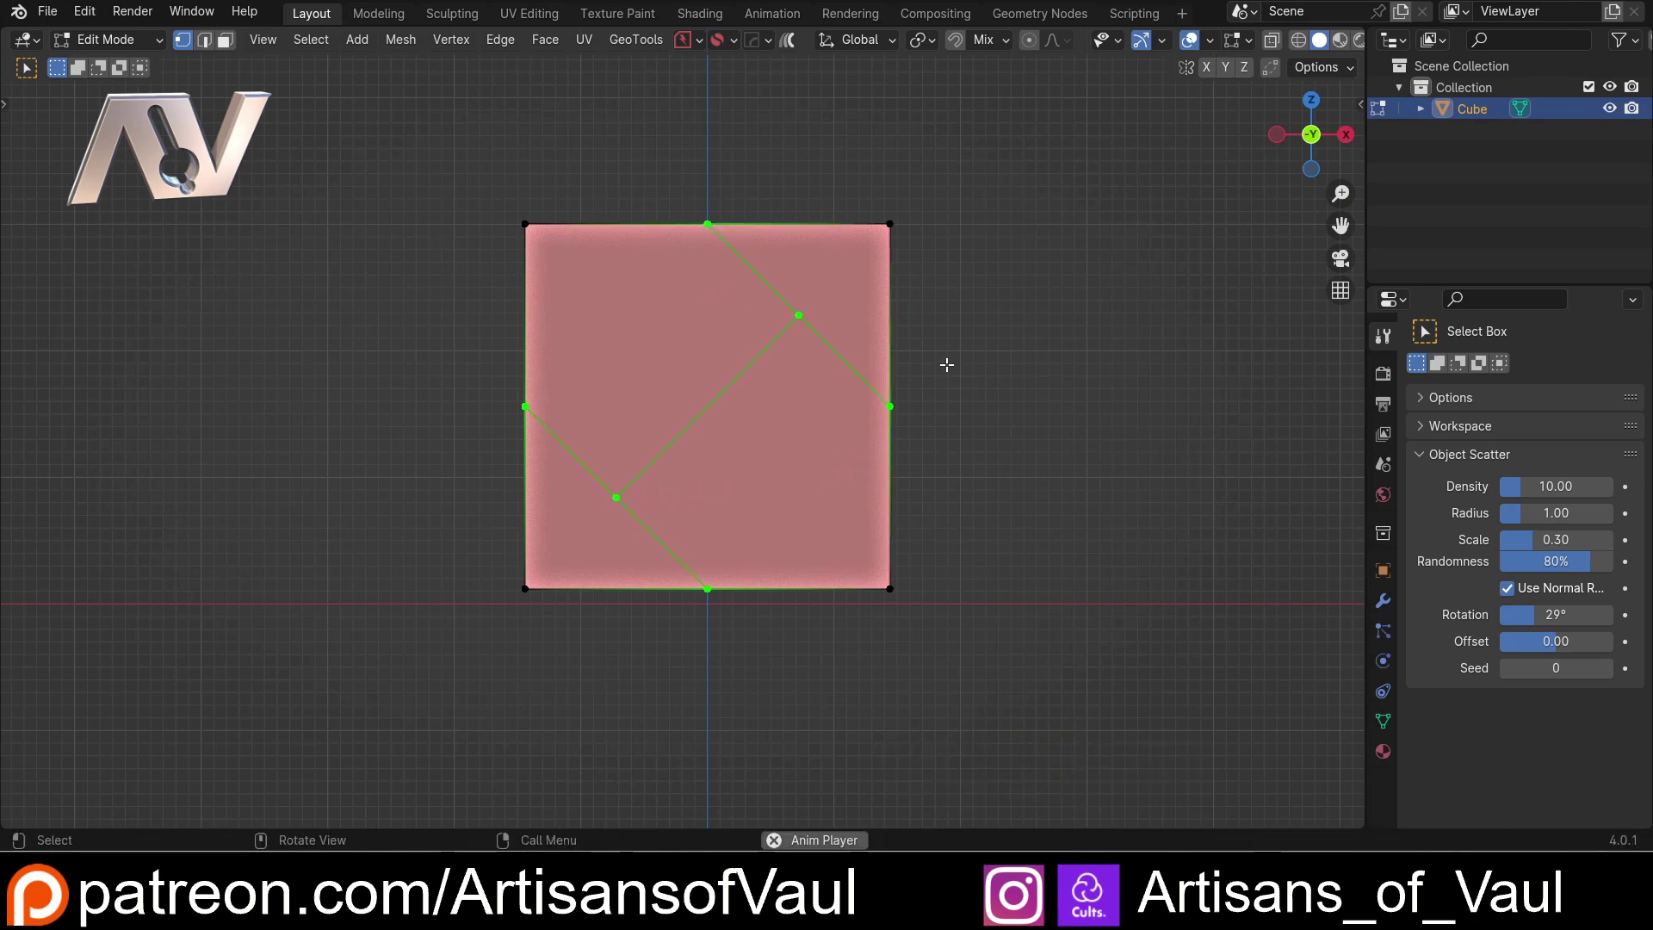
Orbit into a perspective view from above to inspect the new front-face edges.
middle_click_drag(944, 361, 1025, 462)
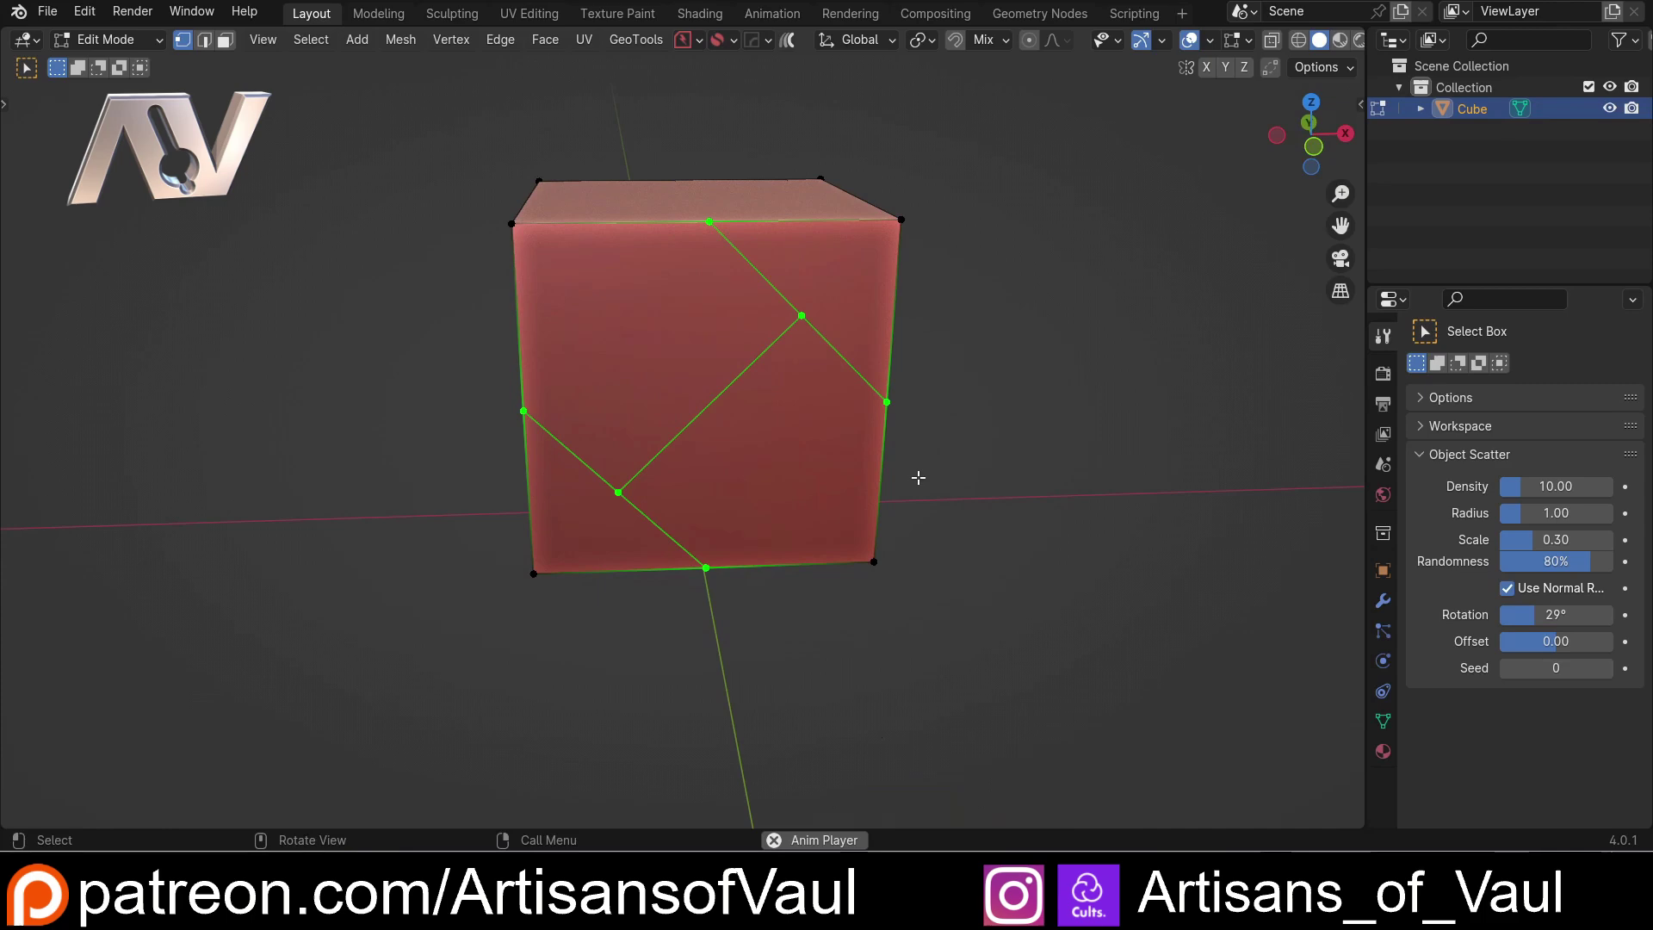